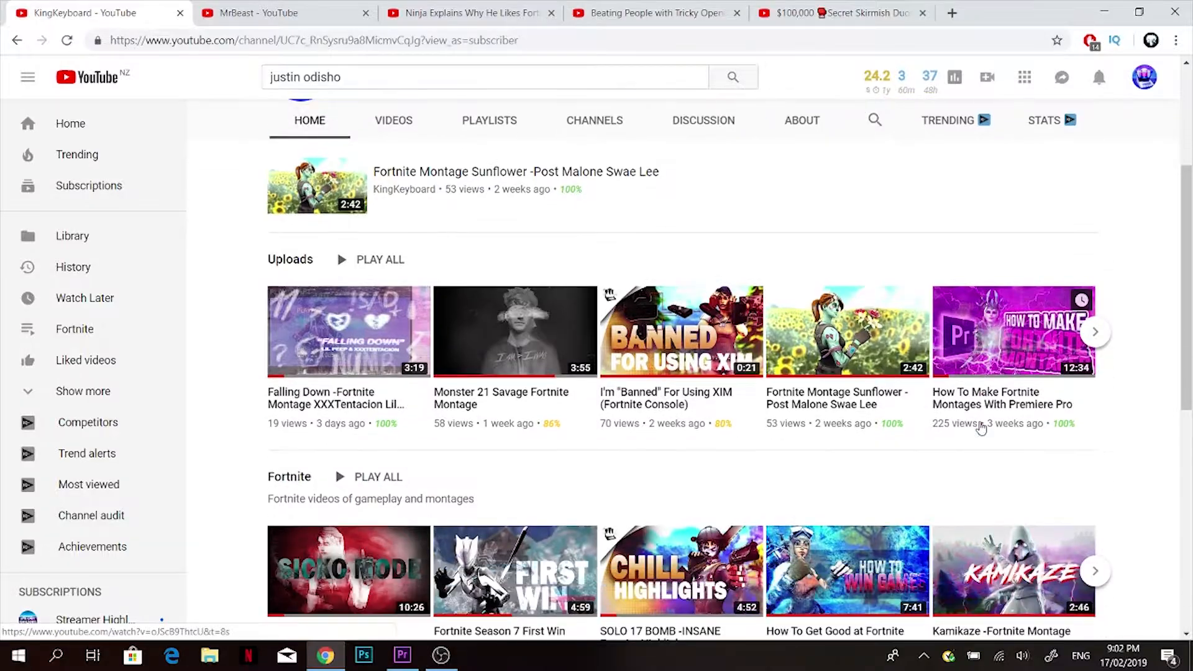
scroll(980, 426, down, 1)
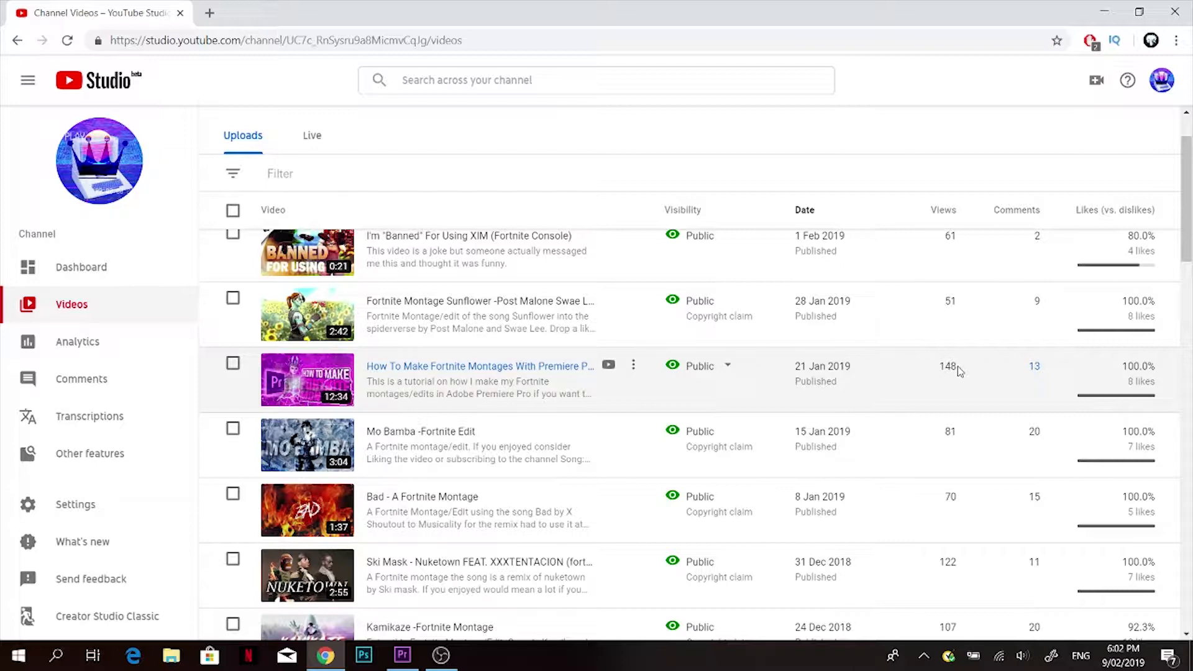
scroll(960, 372, down, 1)
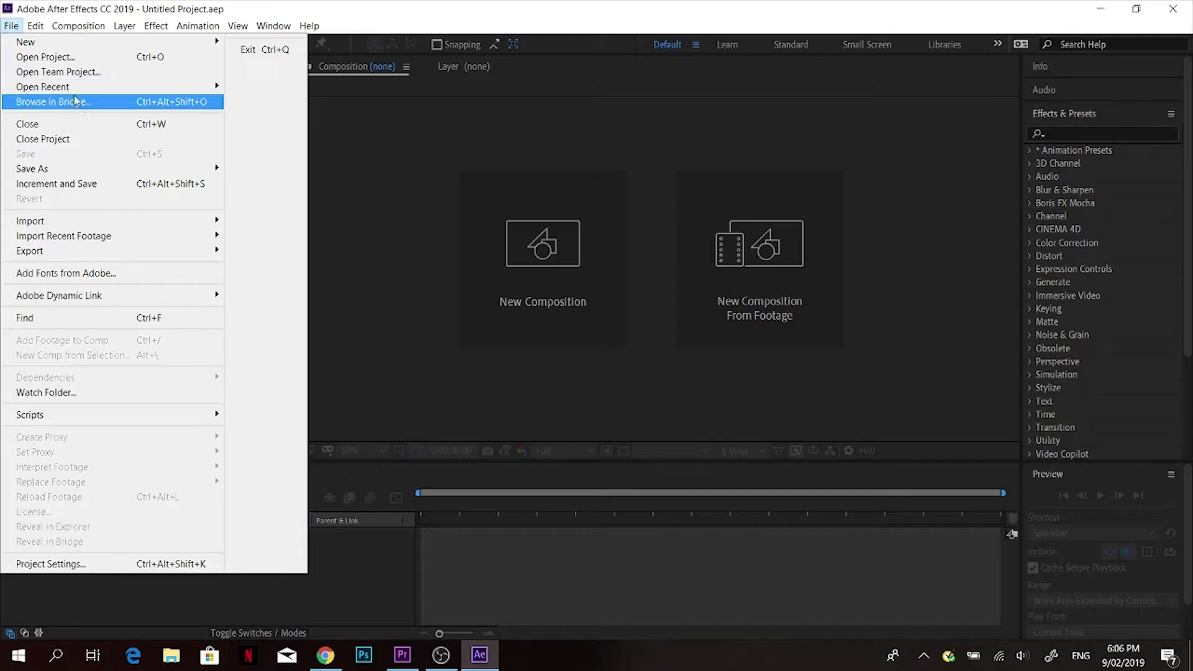
Save the untitled project as falling_down.aep in the fortnite edit folder.
mouse_move(147, 177)
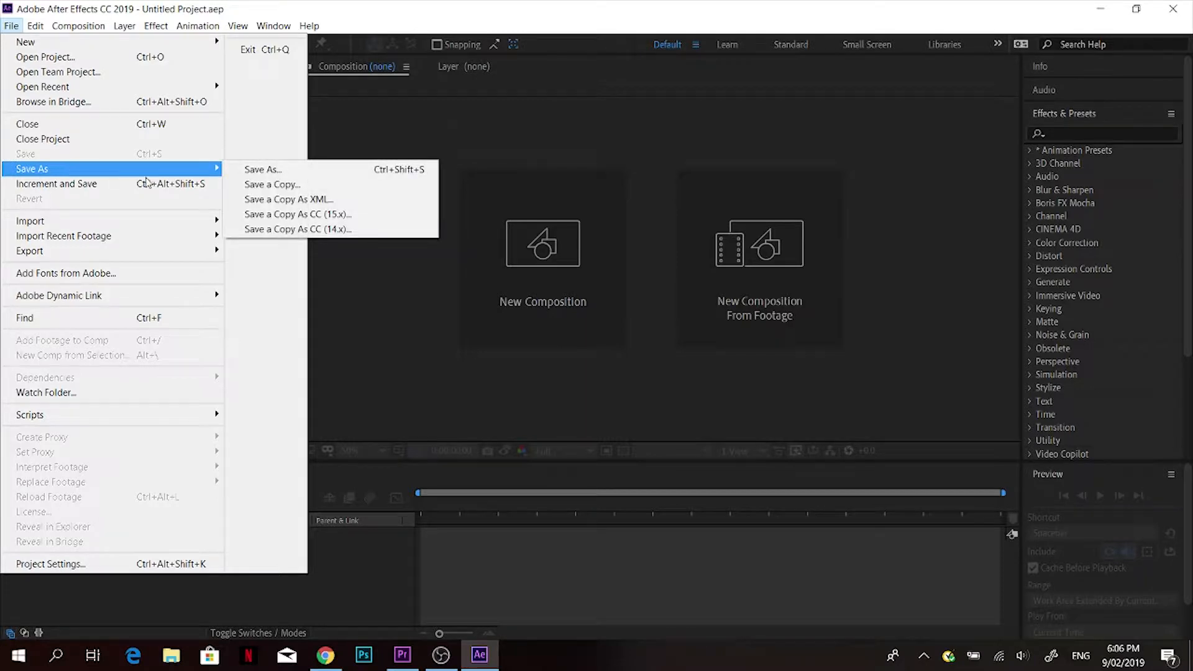
click(291, 174)
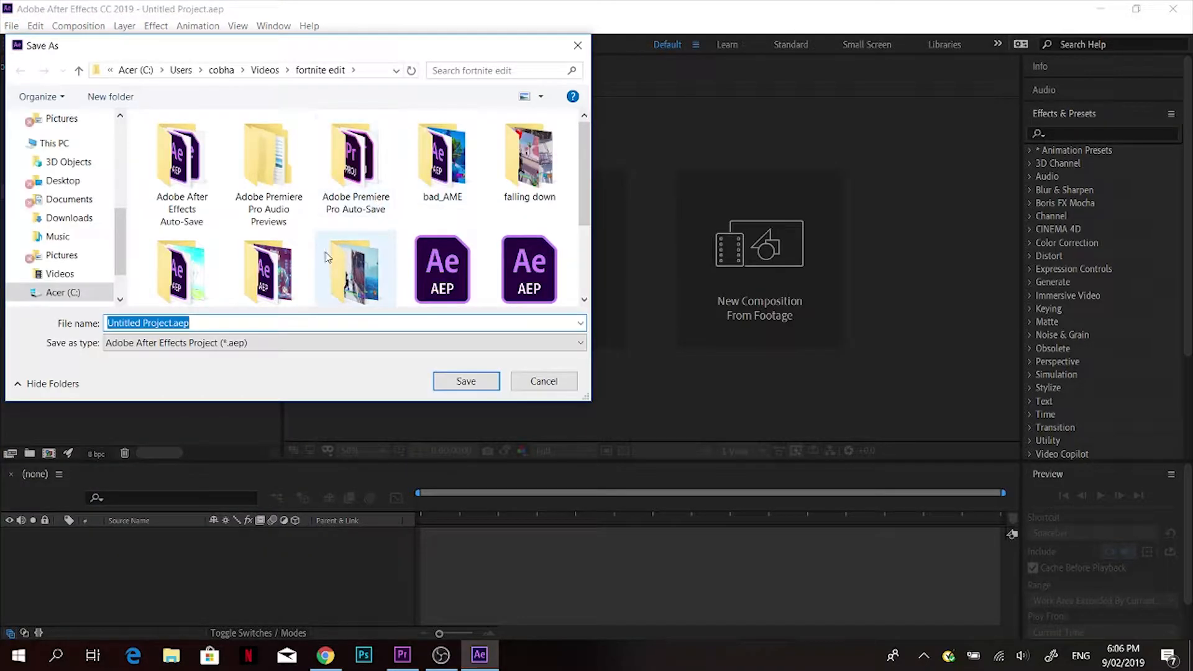
scroll(327, 205, down, 2)
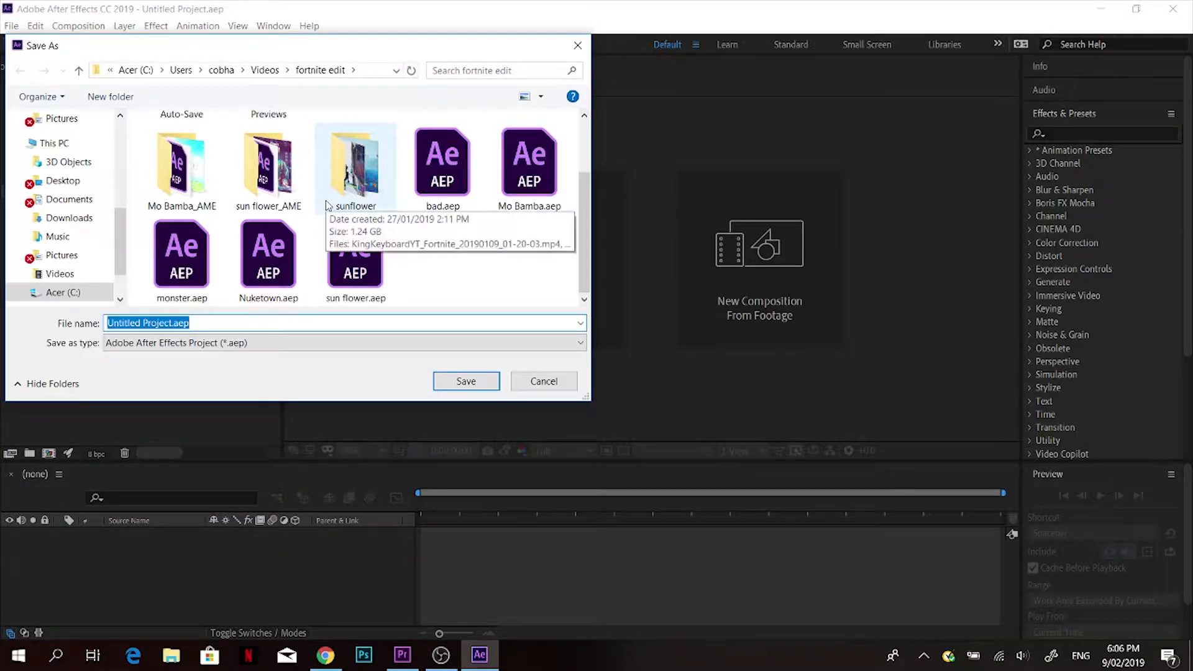
key(BackSpace)
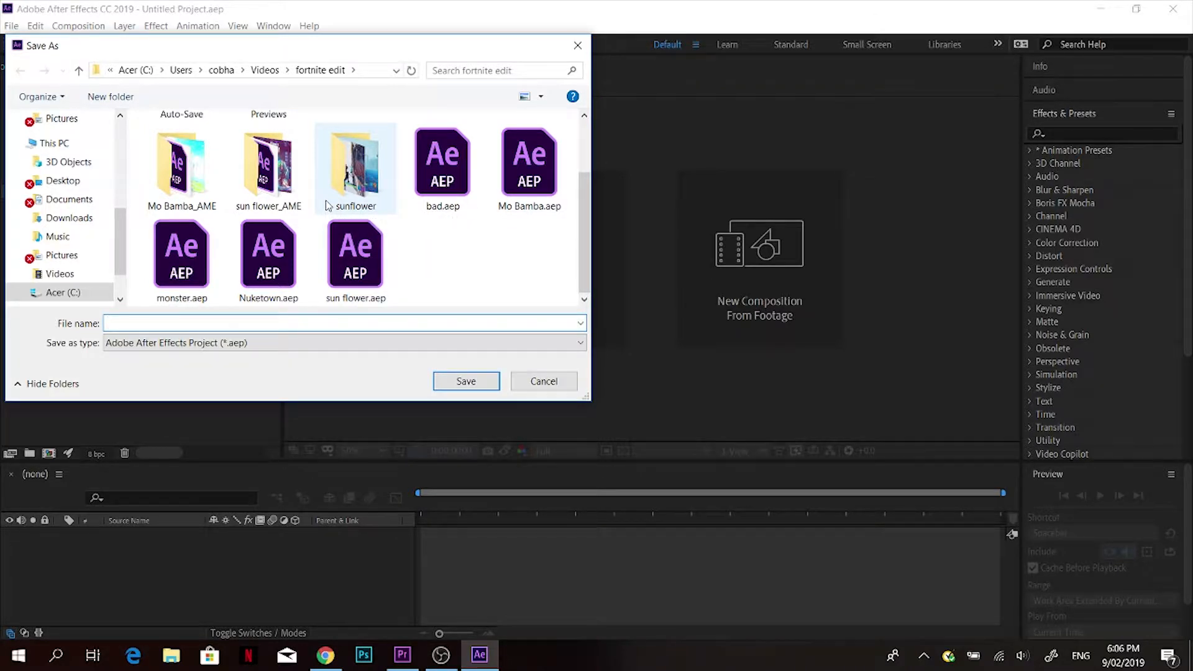
text(fallingd)
key(BackSpace)
text(d)
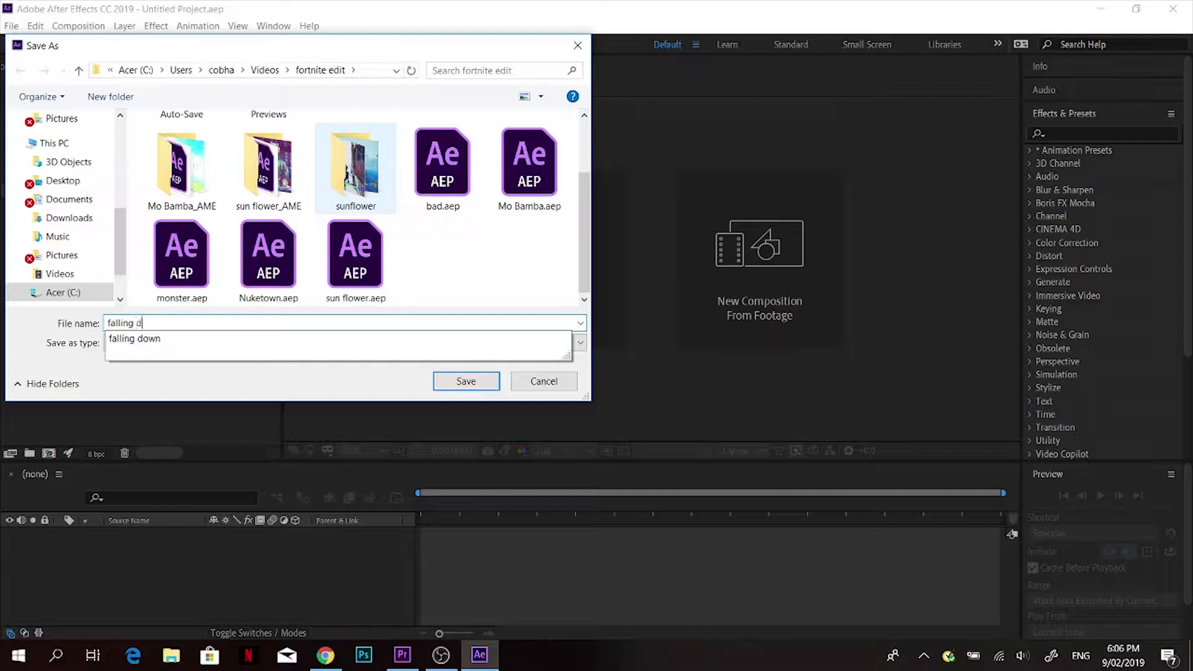
text(own)
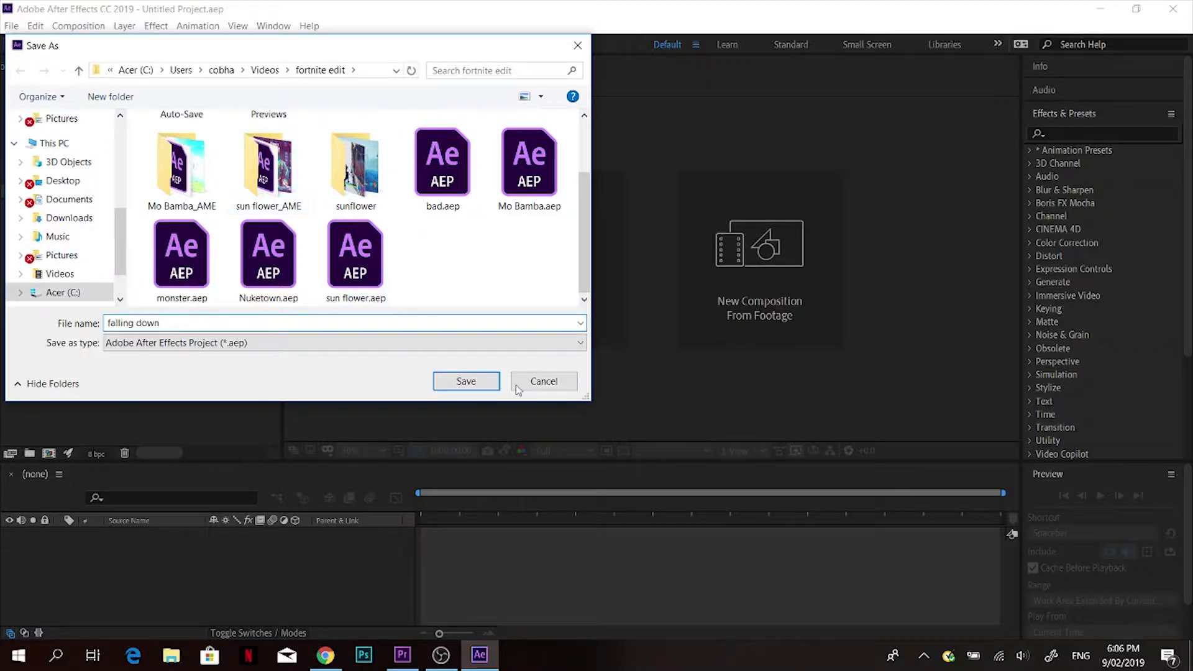
click(477, 381)
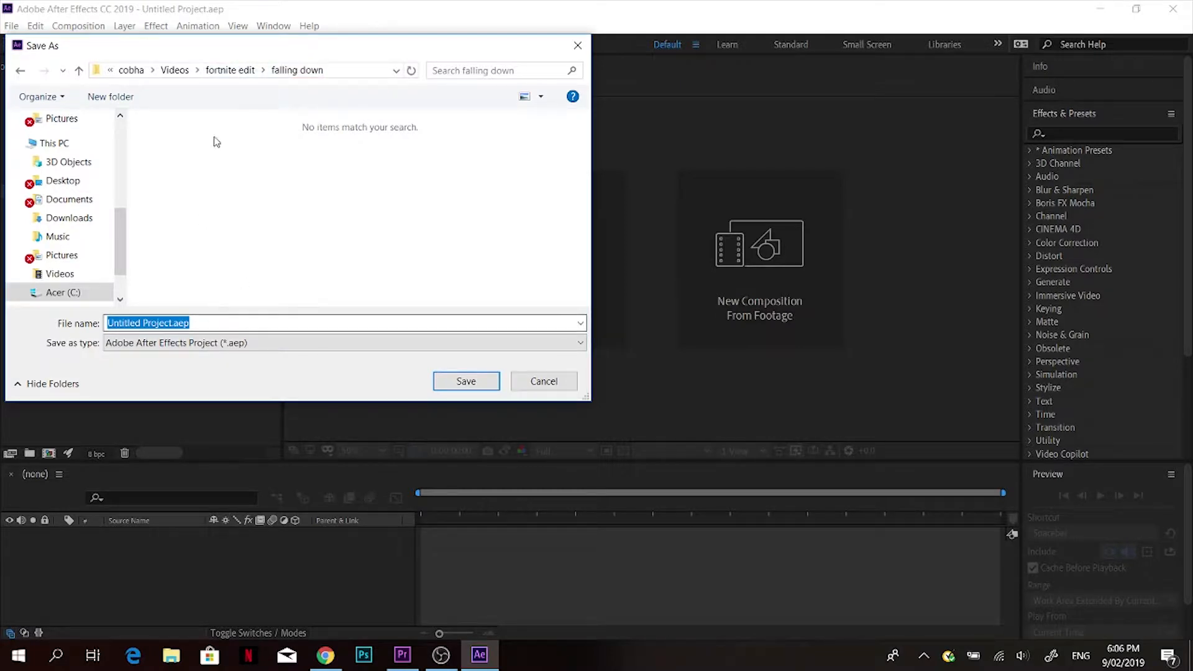
click(230, 70)
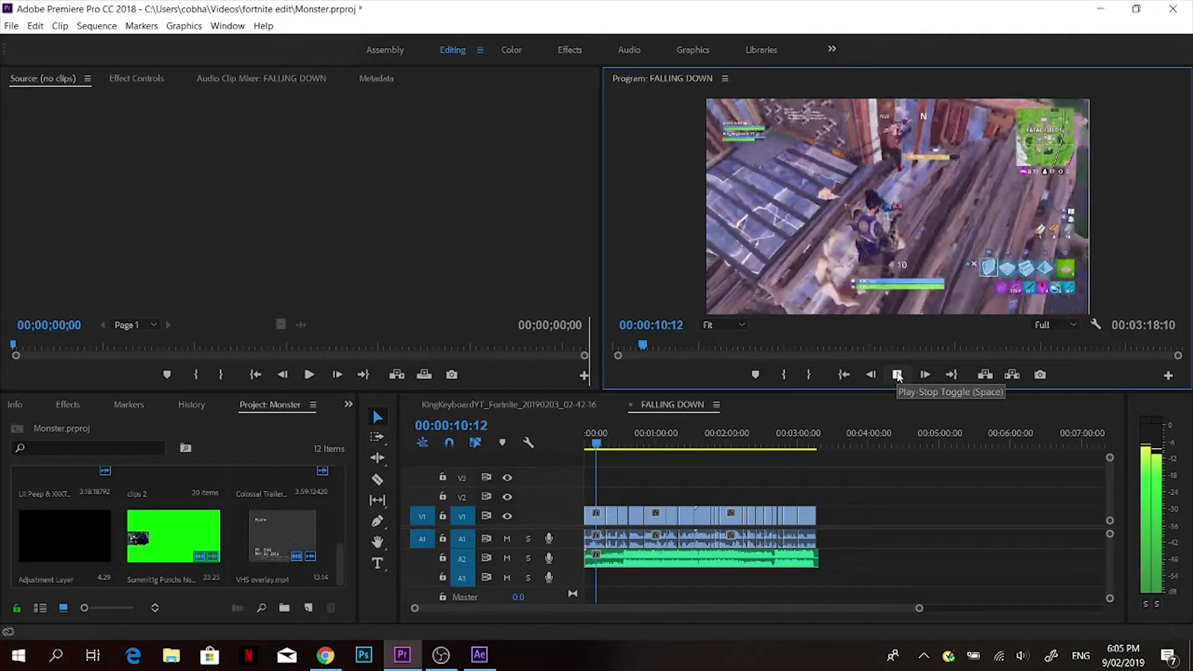
click(896, 375)
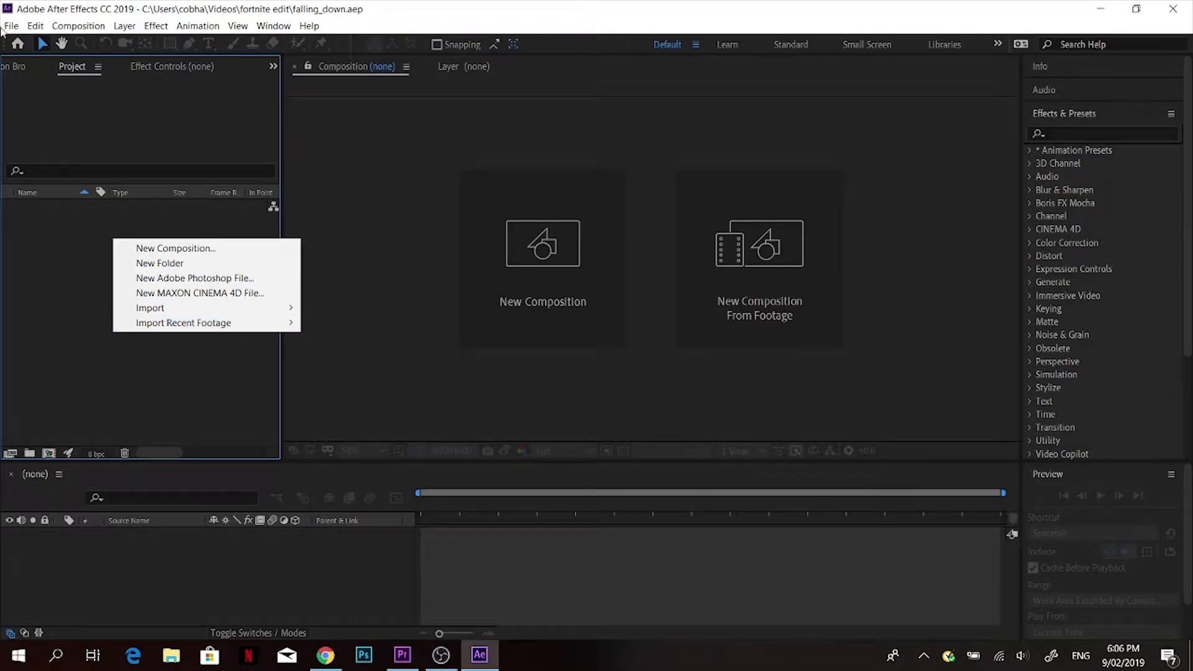
Import the FALLING DOWN sequence from Monster.prproj into the After Effects project and open its composition.
click(7, 27)
mouse_move(177, 222)
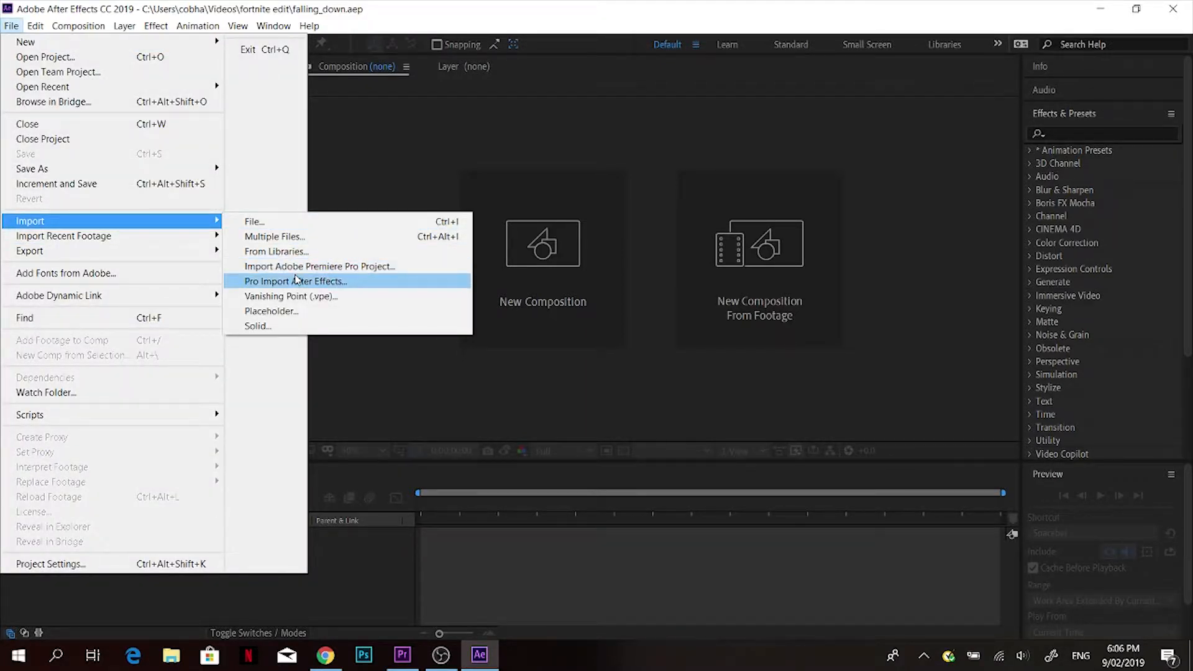
click(273, 225)
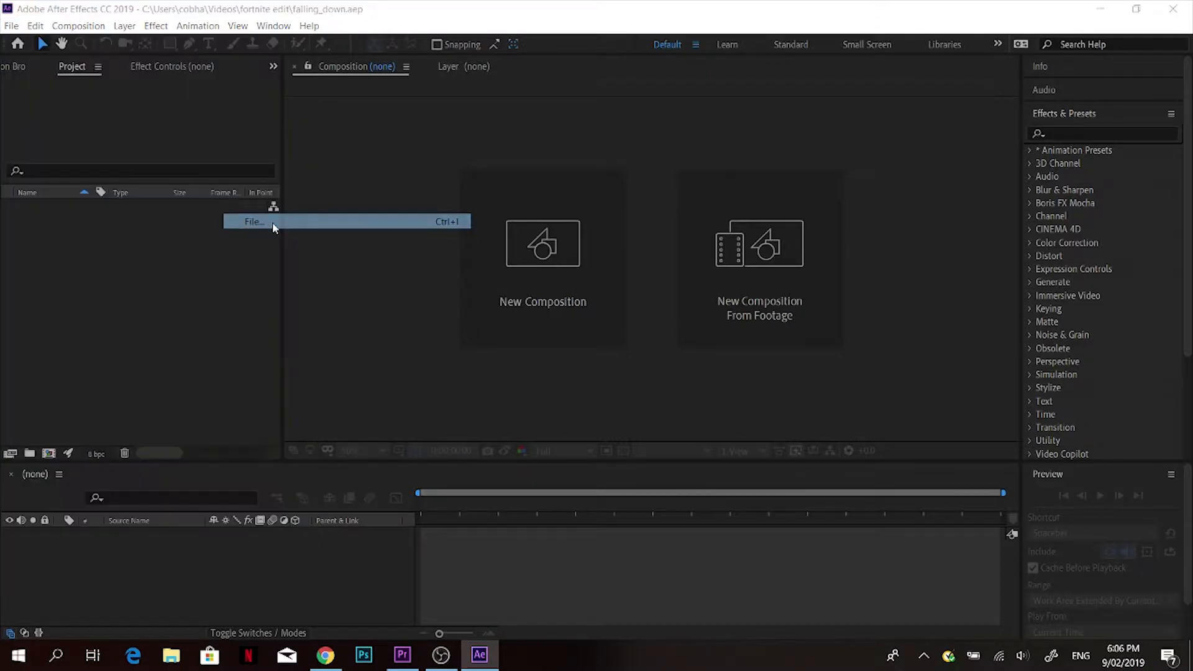
double_click(368, 276)
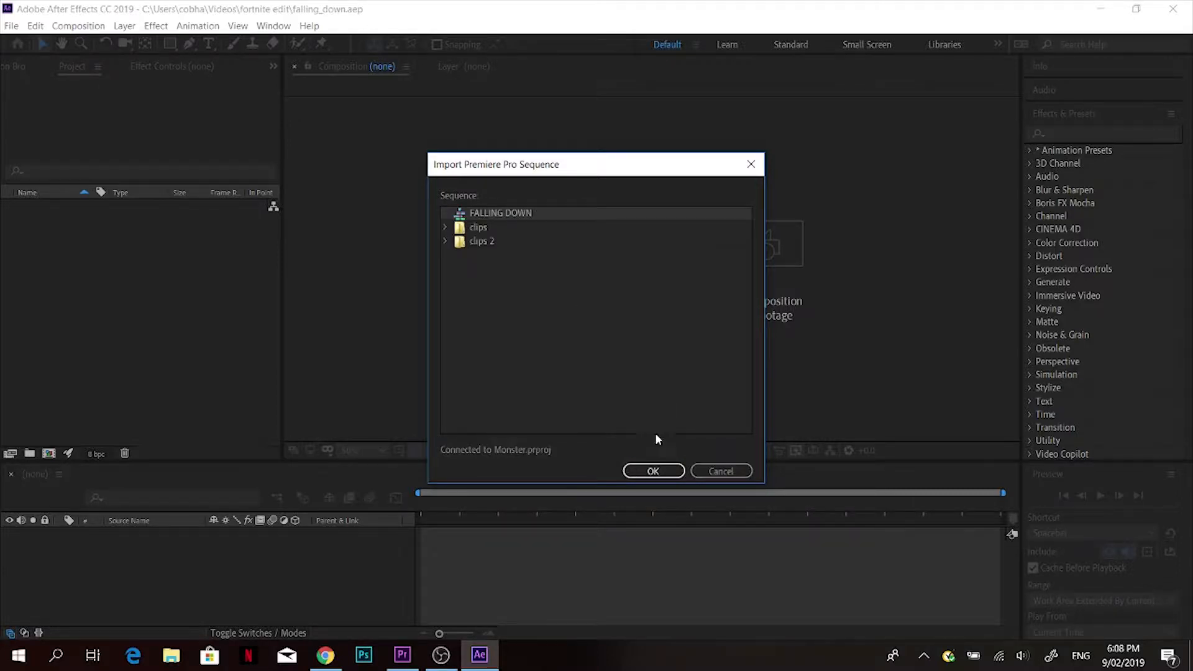
click(652, 471)
double_click(56, 211)
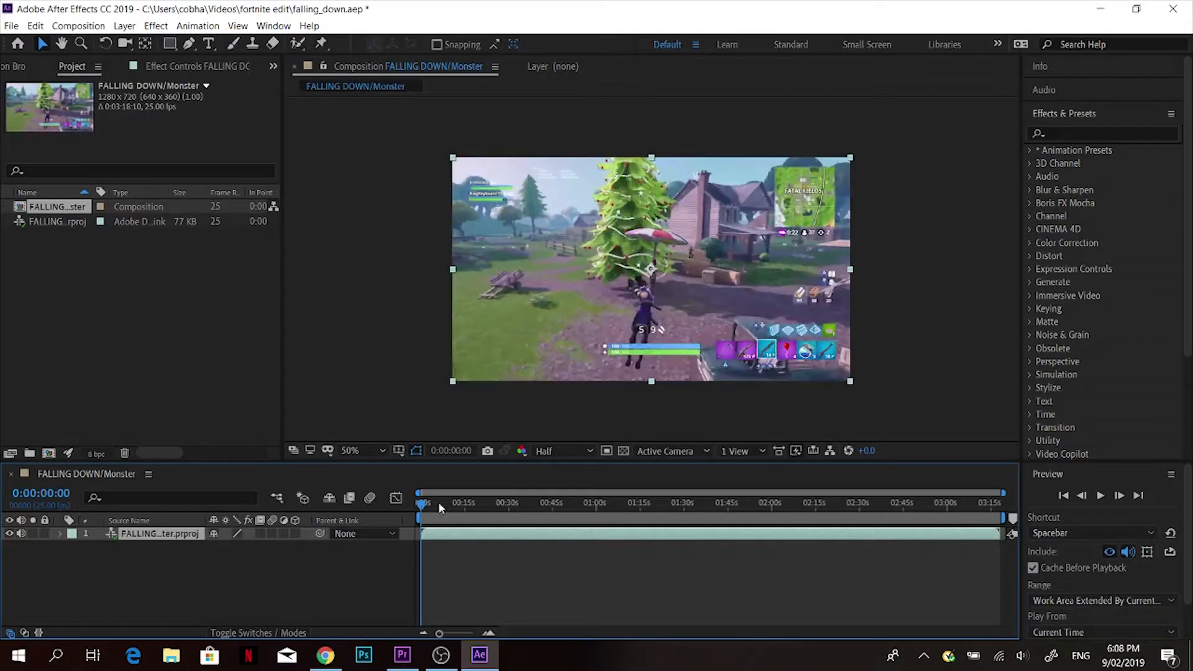
drag(438, 502, 364, 524)
Switch to Premiere Pro, try deleting the opening clip of the FALLING DOWN sequence, and move it past the sequence's end instead.
click(402, 654)
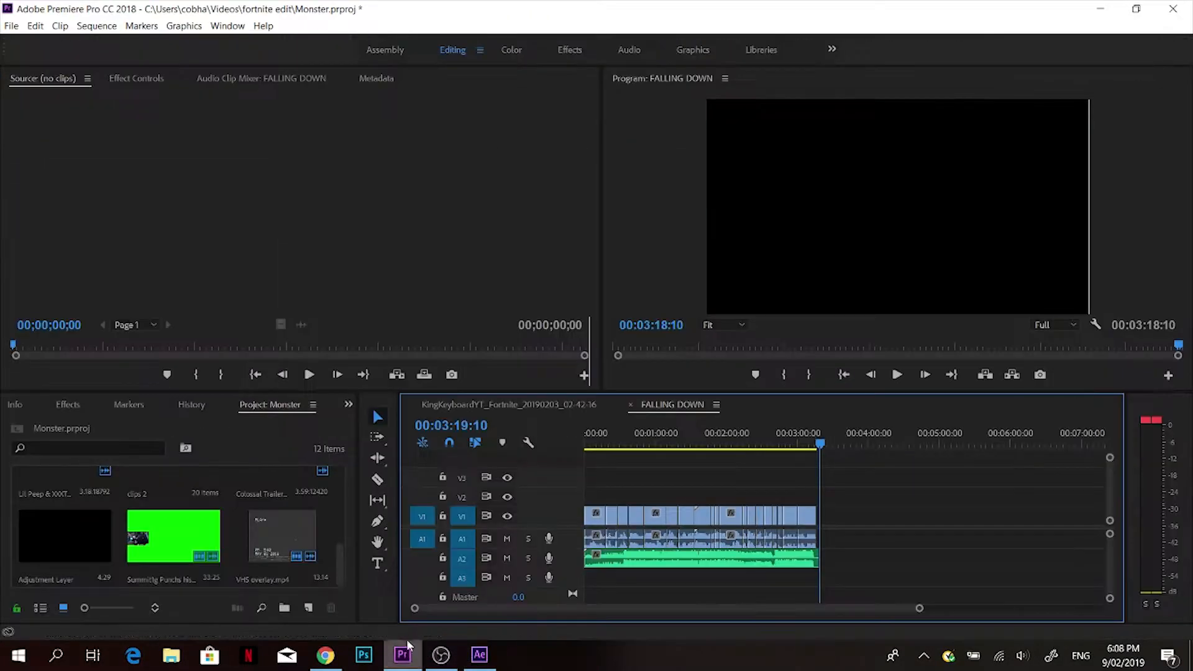
key(Delete)
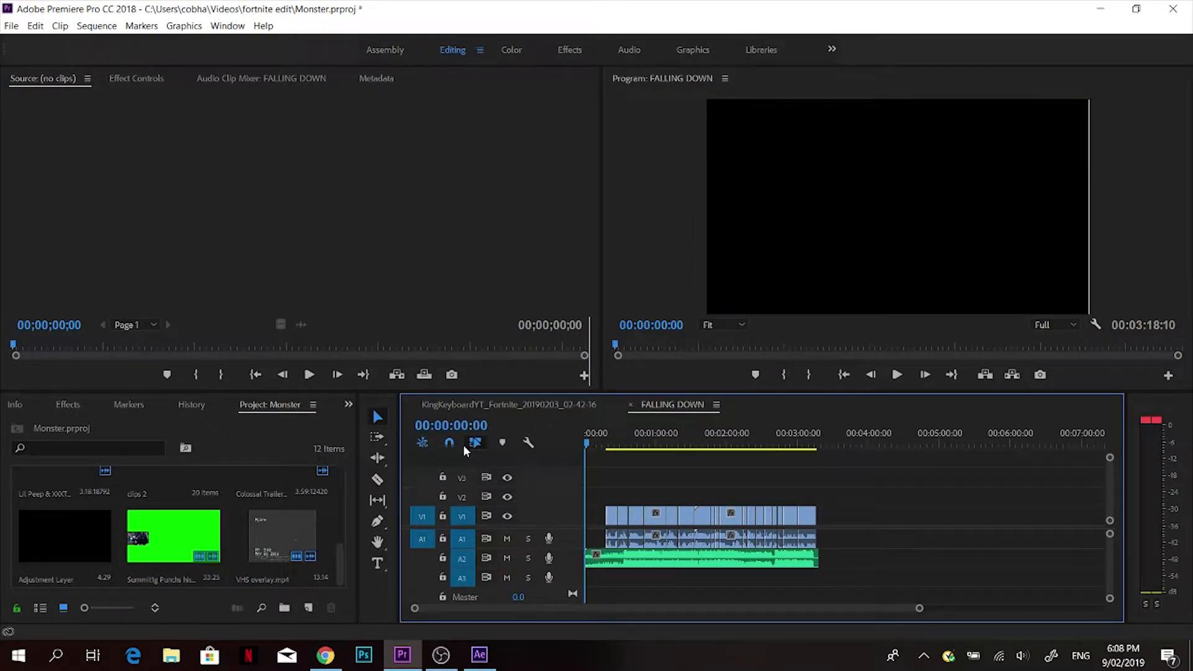
key(ctrl+z)
key(ctrl+z)
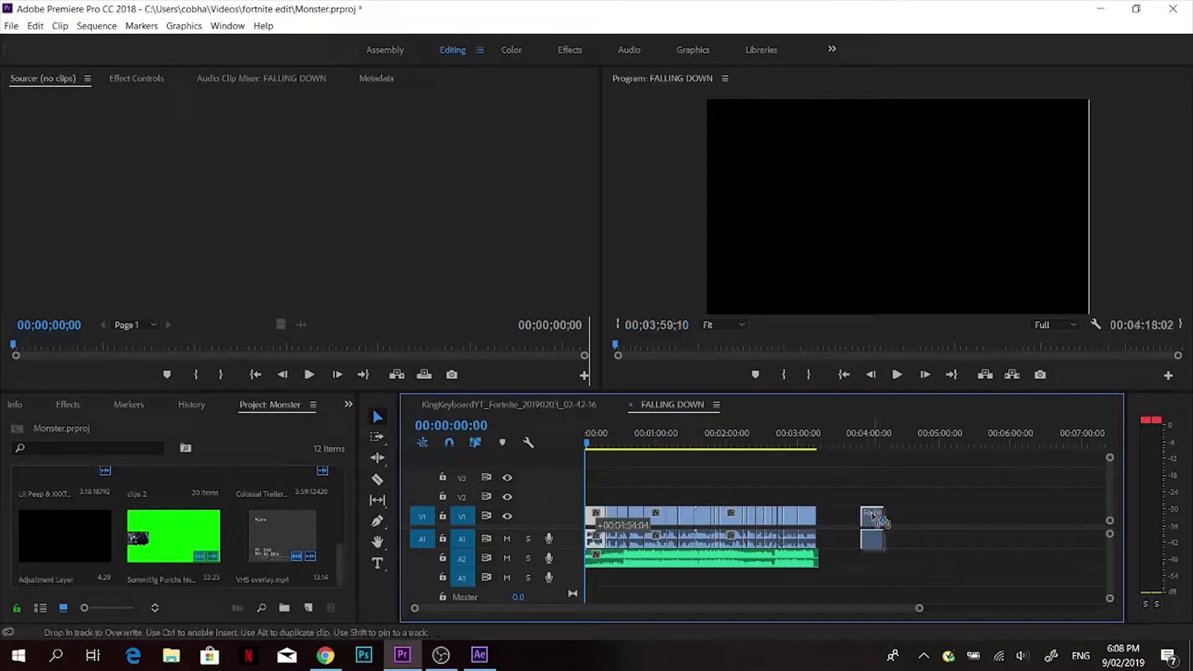
Switch to After Effects, reload the linked FALLING DOWN/Monster.prproj footage and scrub the start of its composition.
click(479, 653)
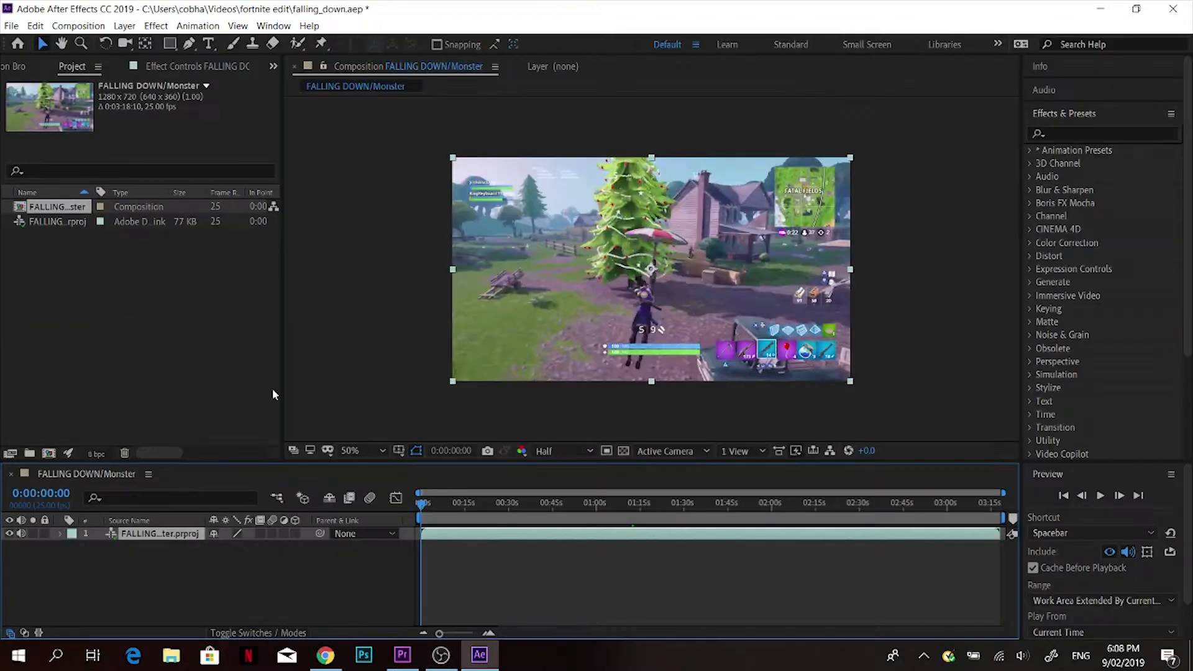
click(77, 223)
right_click(78, 222)
click(148, 346)
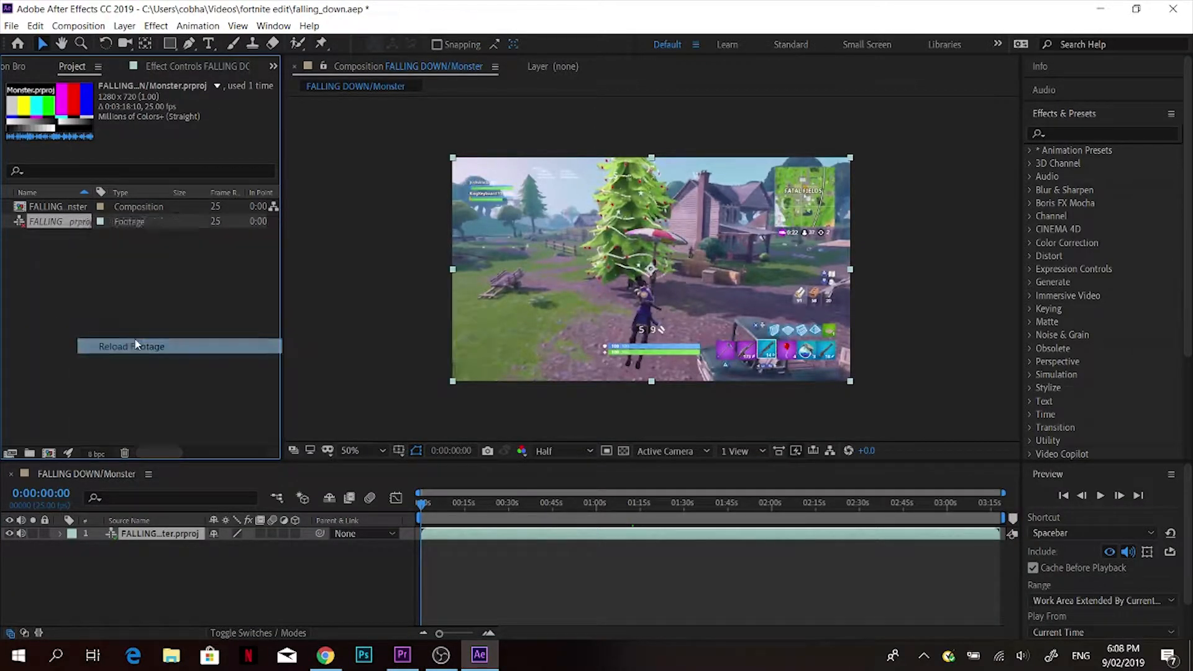
drag(432, 512, 404, 504)
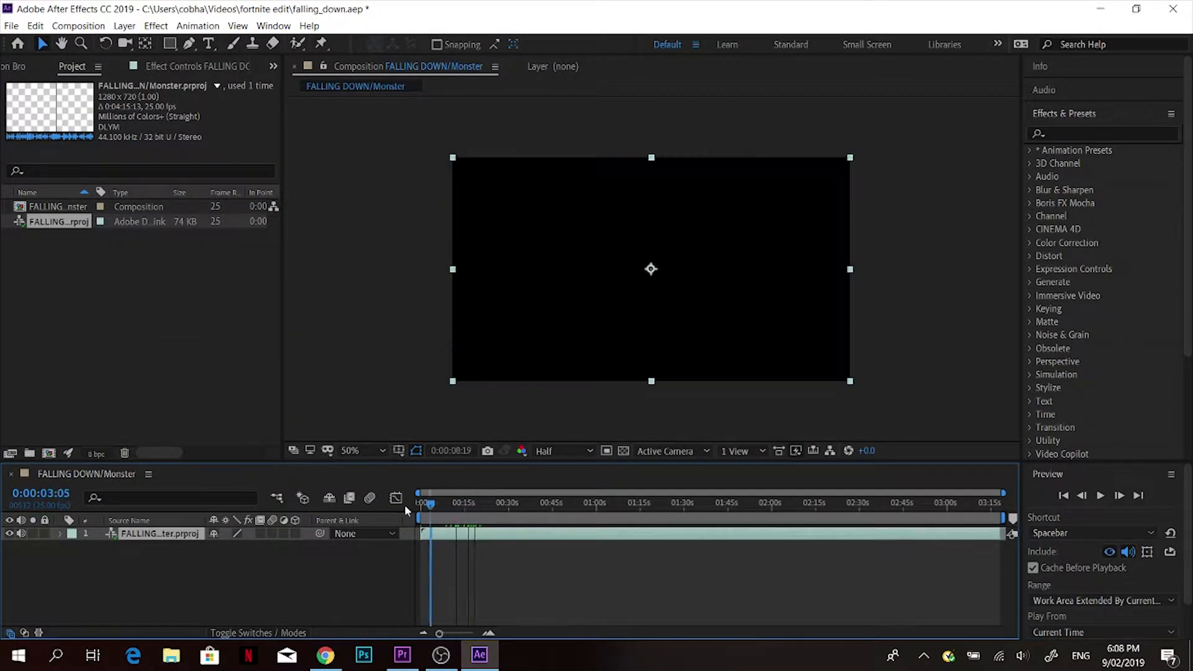
Restore the opening clip in Premiere Pro, and delete the linked FALLING DOWN/Monster.prproj footage from the After Effects project.
click(403, 654)
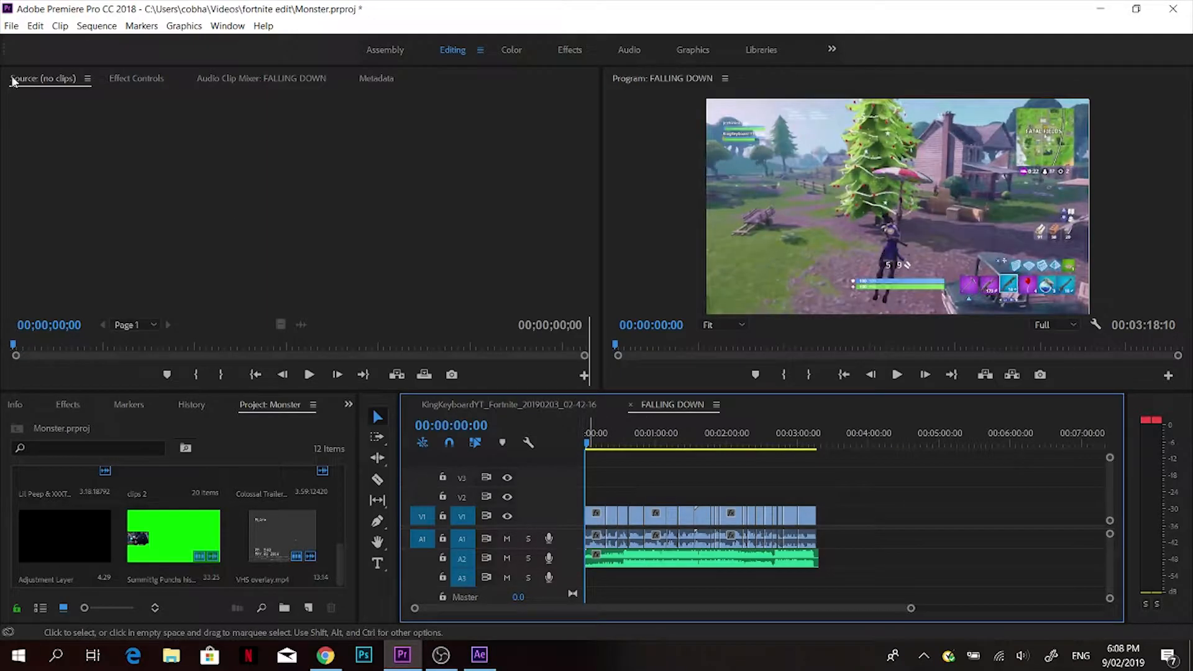
click(479, 654)
click(54, 221)
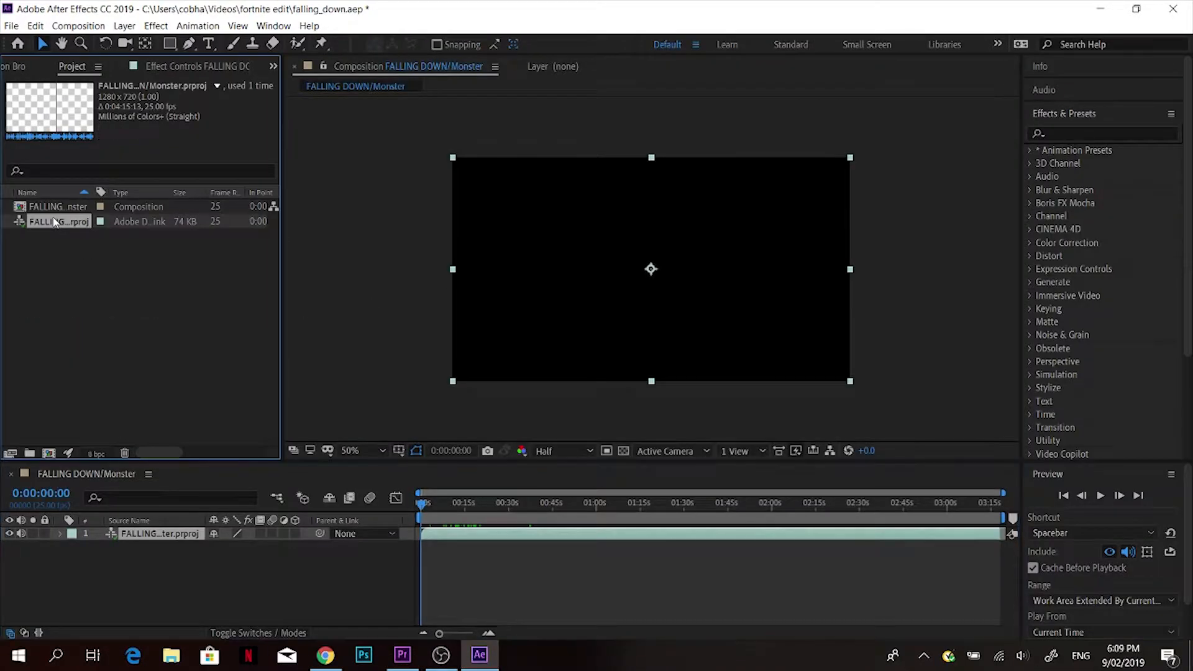
key(Delete)
click(673, 347)
Import Monster.prproj from the fortnite edit folder as an Adobe Premiere Pro project.
right_click(200, 276)
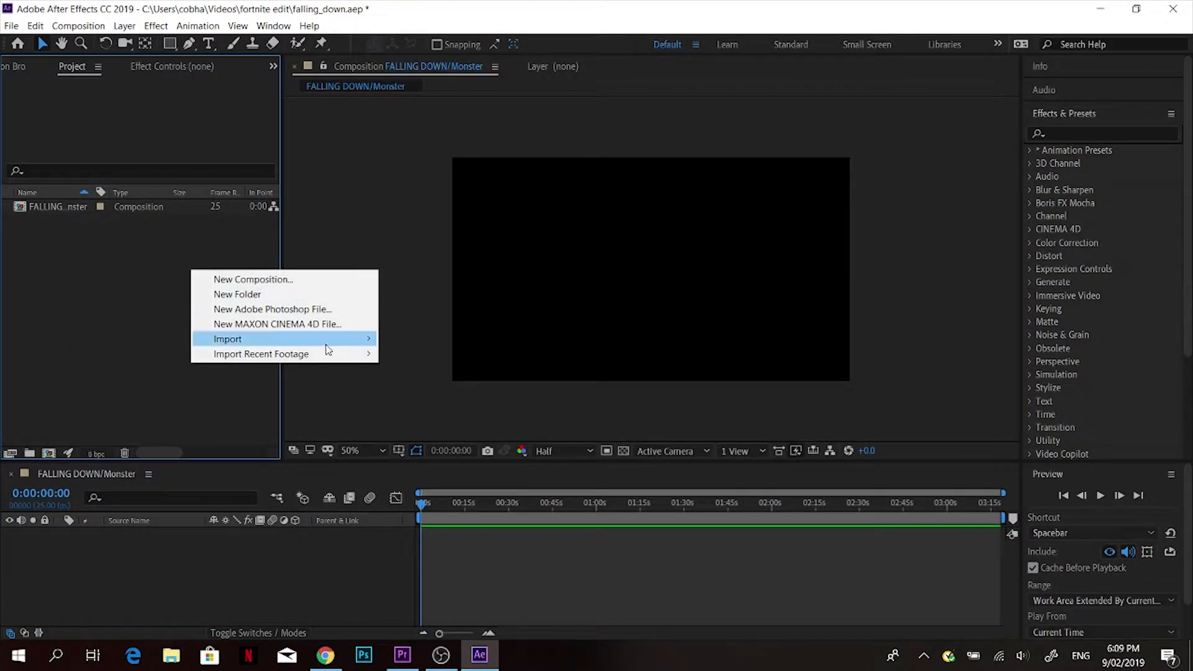
mouse_move(329, 347)
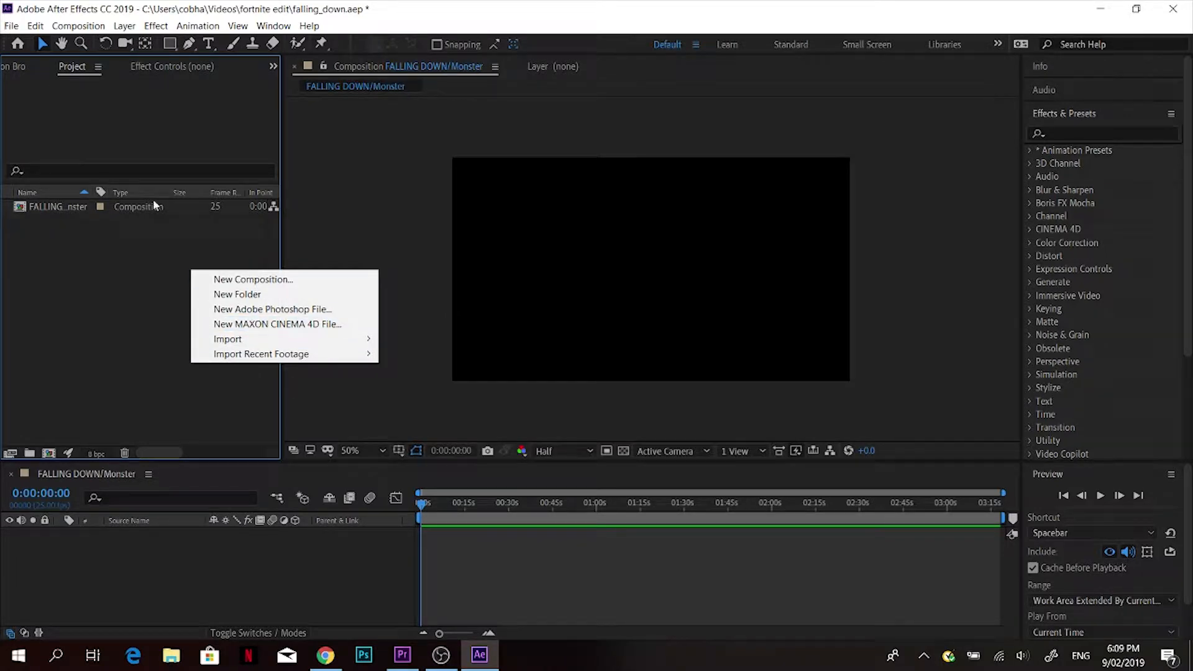
click(447, 382)
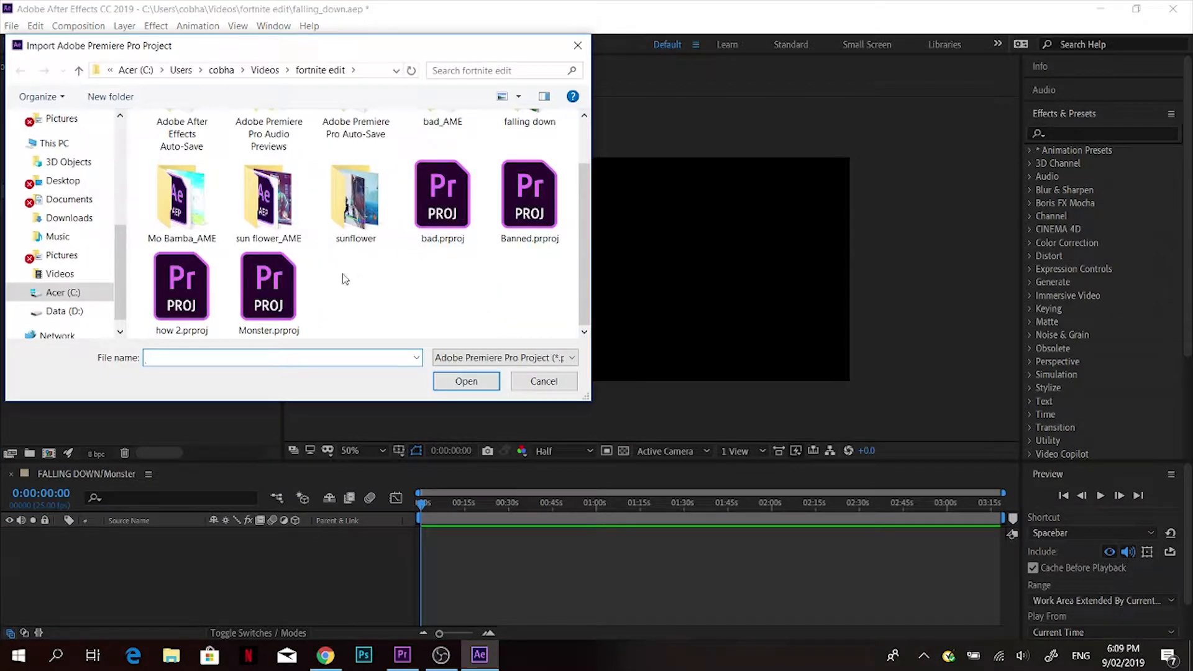
double_click(268, 285)
click(586, 356)
click(563, 392)
click(547, 401)
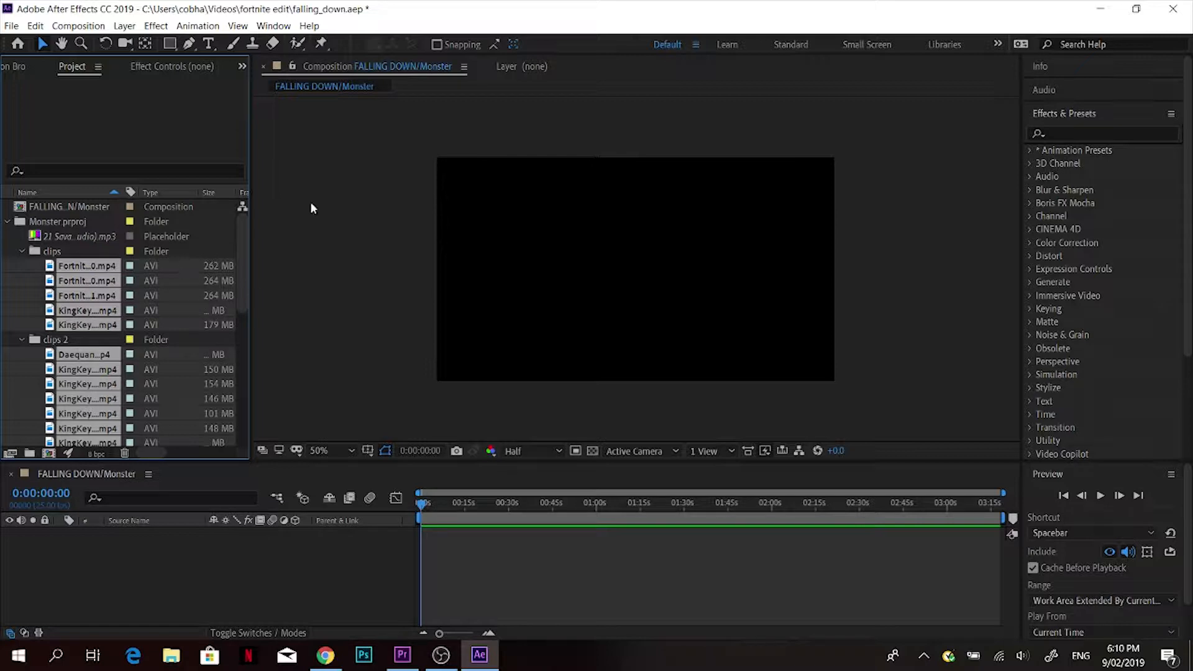
Look through the imported Monster.prproj folder and open its FALLING DOWN composition.
click(84, 238)
click(84, 251)
scroll(118, 219, down, 1)
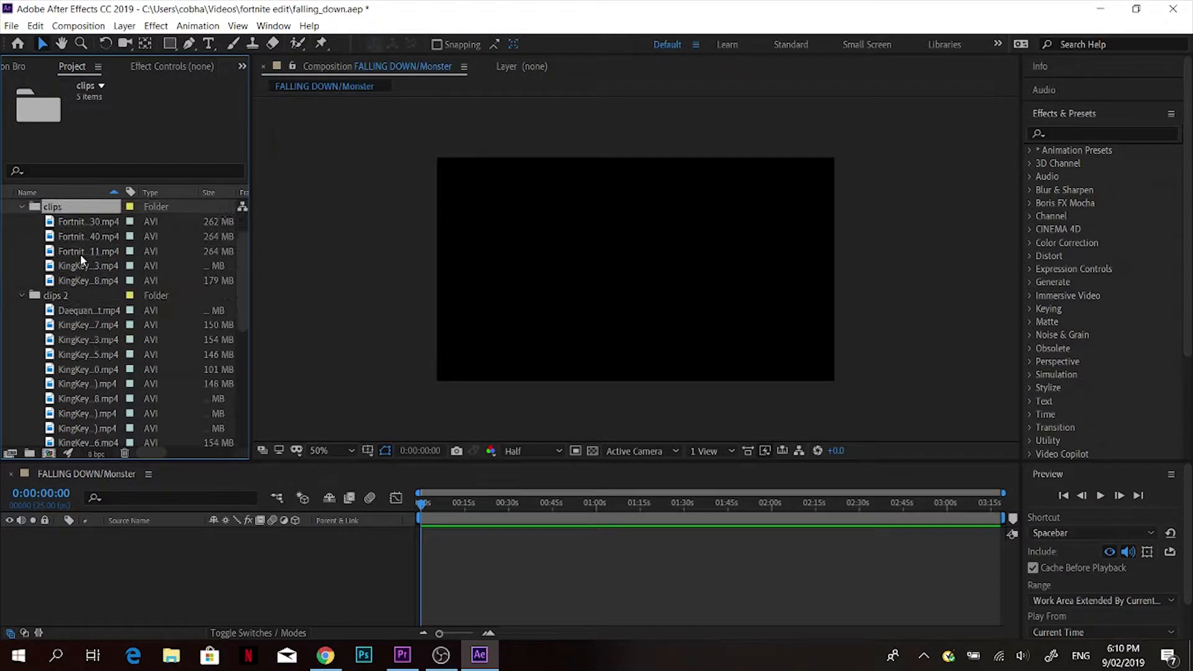
scroll(80, 255, up, 1)
scroll(80, 296, down, 2)
scroll(77, 272, down, 3)
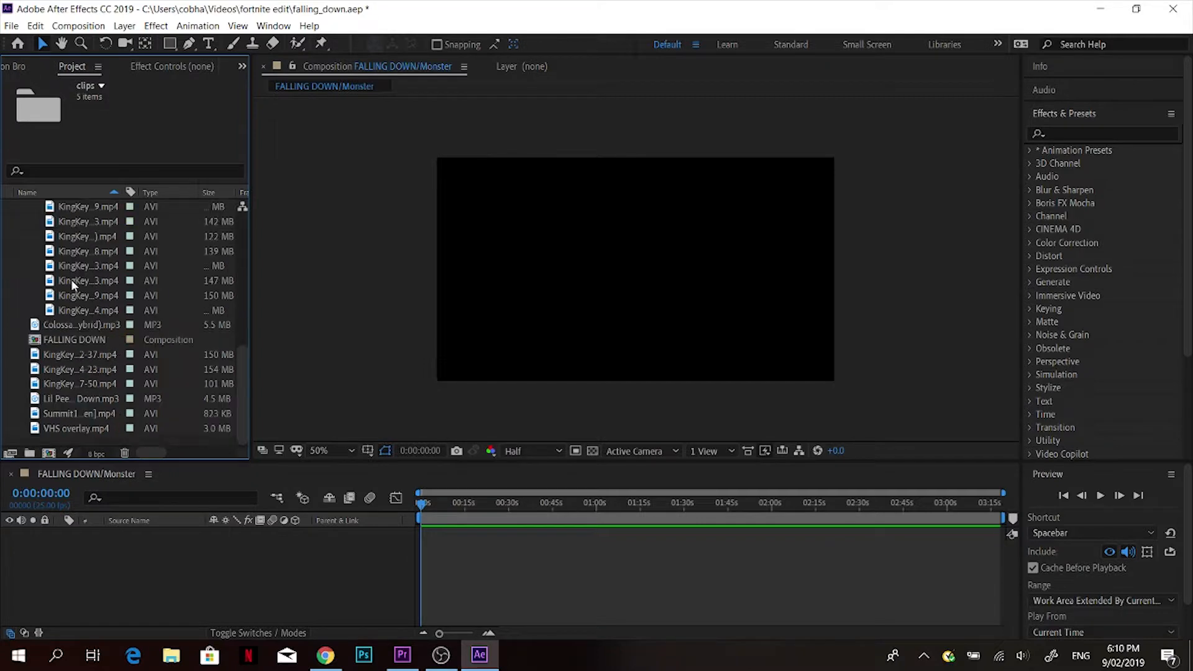
click(68, 339)
key(Up)
double_click(66, 339)
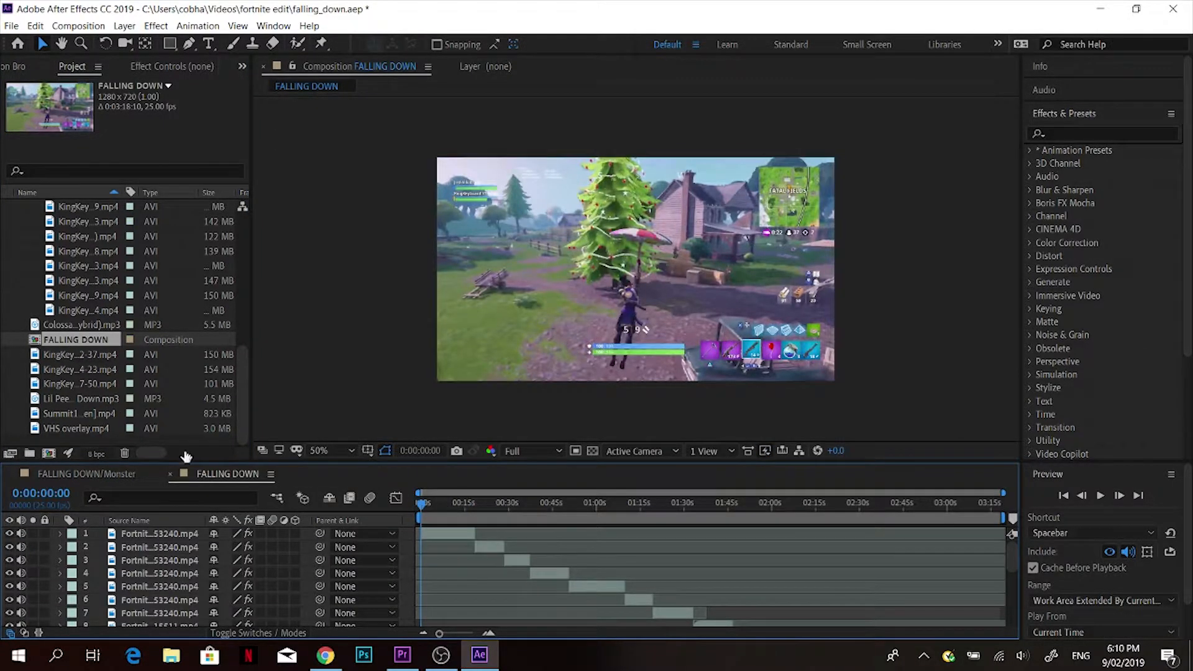
Compare the FALLING DOWN/Monster composition with the FALLING DOWN composition, and scrub through the first clips of the latter.
click(97, 474)
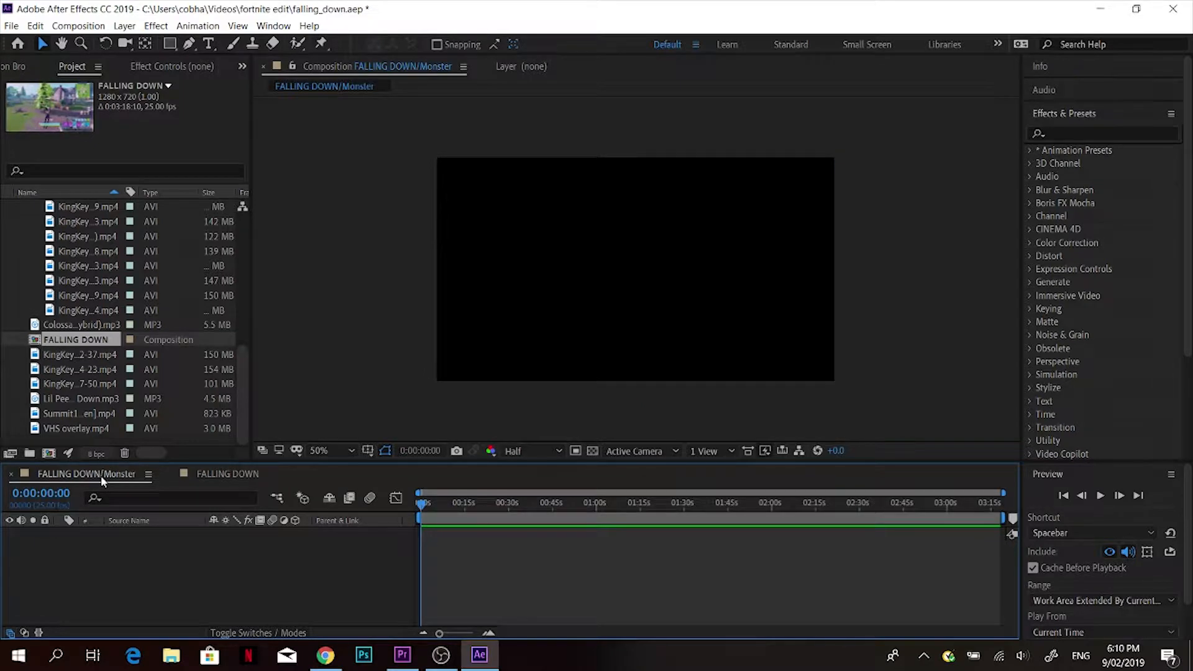
click(211, 474)
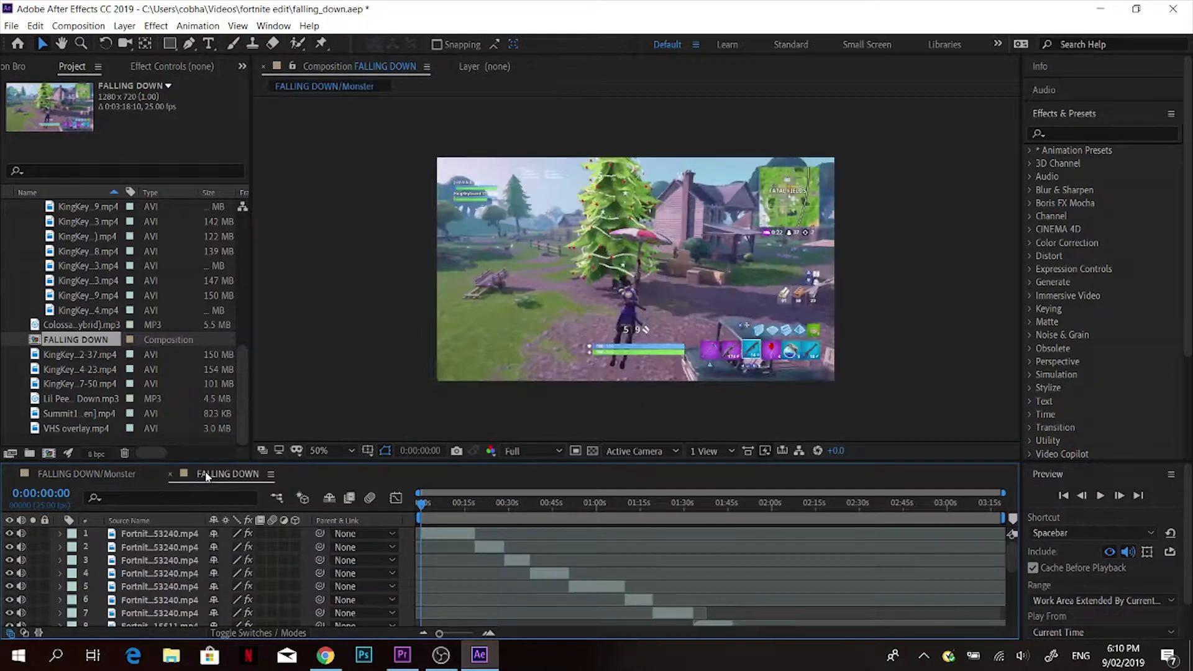
click(436, 533)
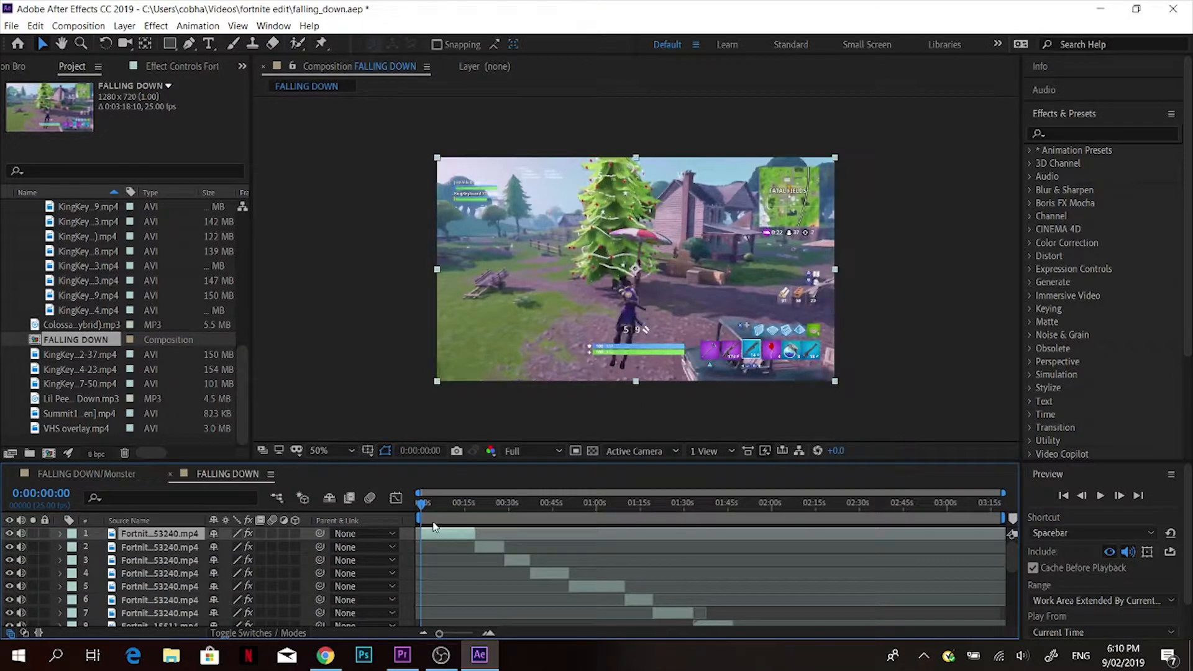
click(70, 473)
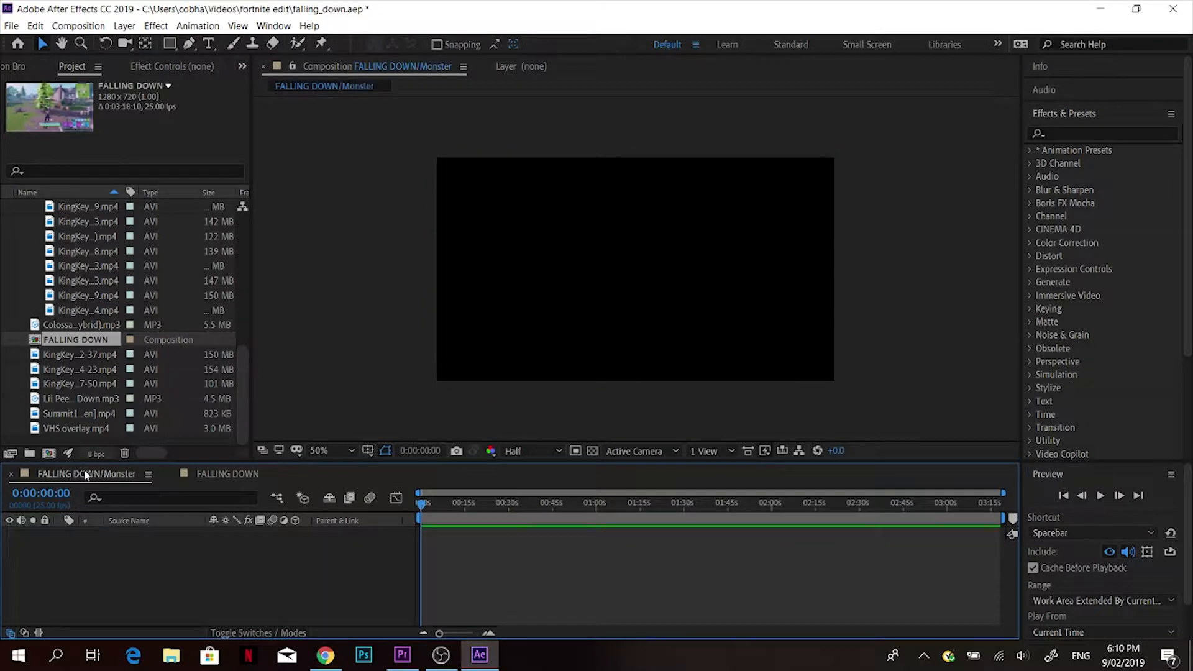
click(218, 474)
drag(424, 504, 508, 504)
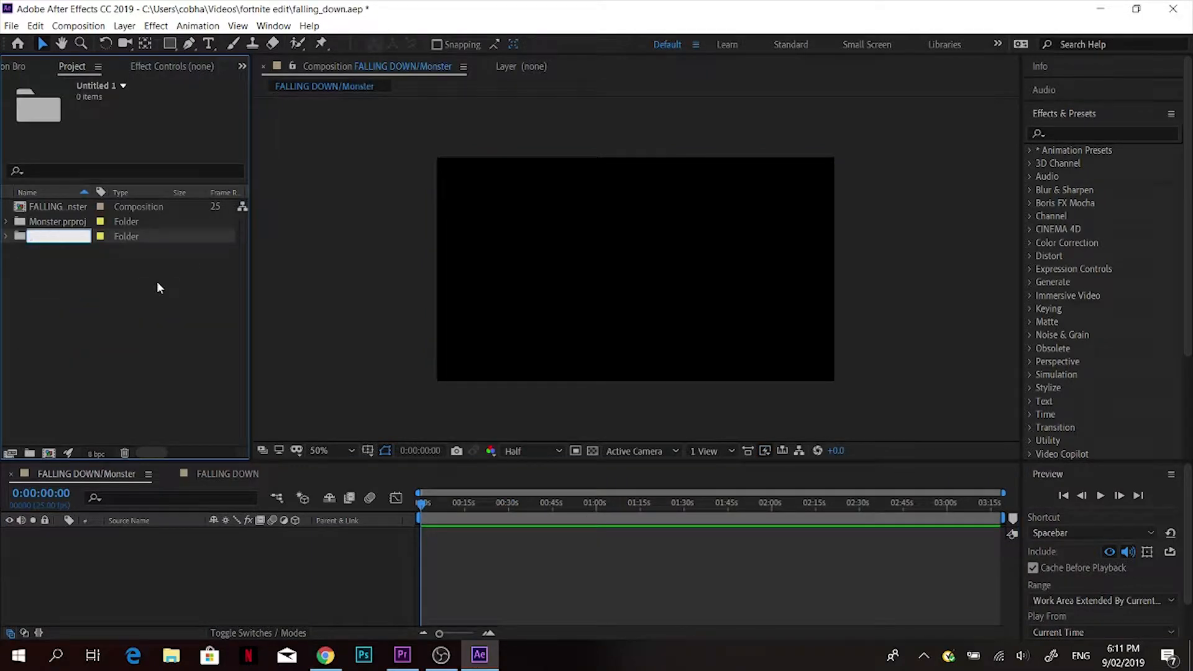
Name the new project folder cinematics.
text(cinematics)
key(Return)
Import the seven Fortnite 9_02_2019 clips from Videos > Captures into cinematics, and add the 4_30_45 PM clip to the FALLING DOWN/Monster composition.
click(12, 26)
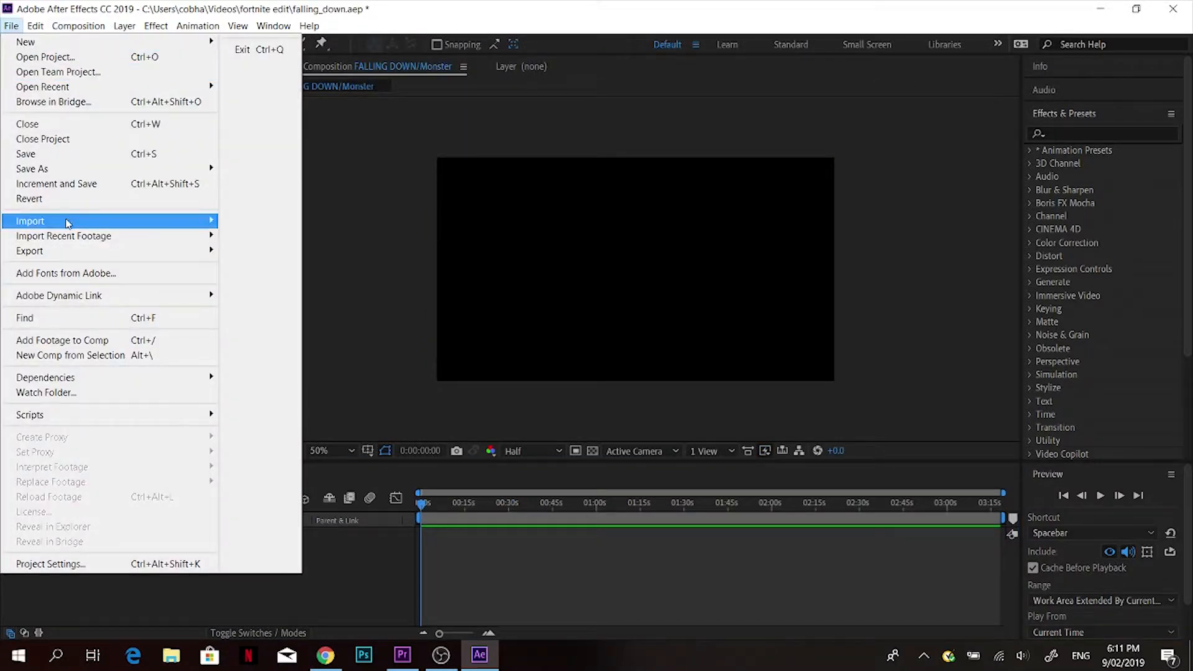
mouse_move(93, 216)
click(248, 218)
click(59, 273)
double_click(269, 159)
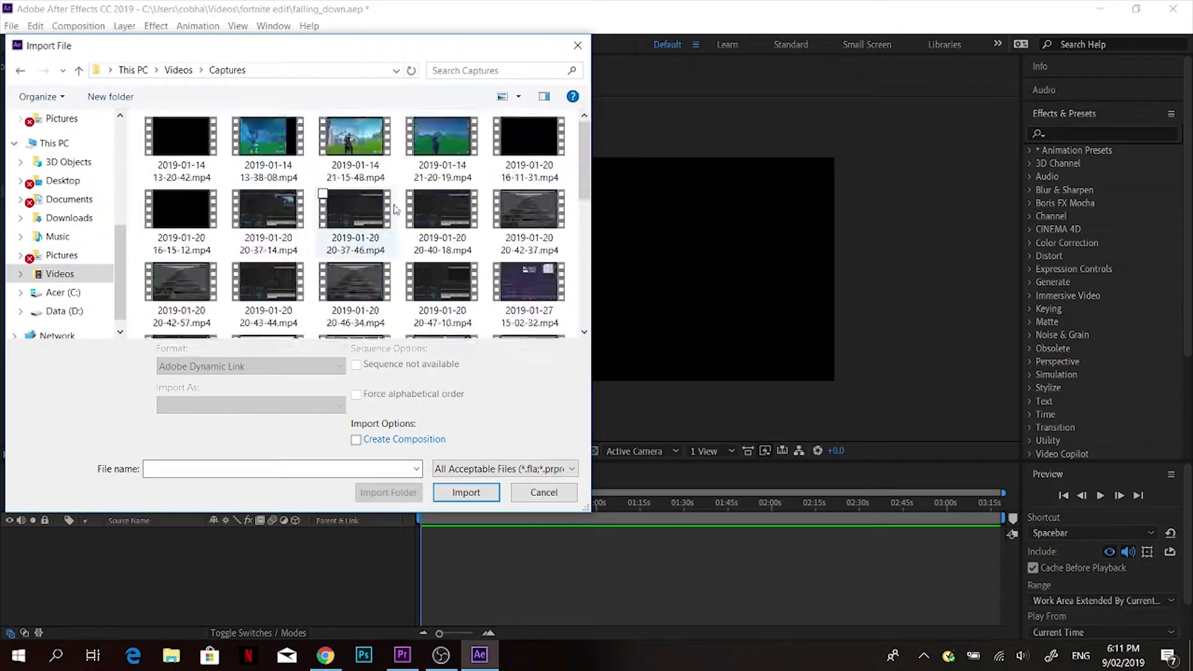
scroll(435, 224, down, 3)
click(529, 181)
click(354, 276)
scroll(404, 285, down, 1)
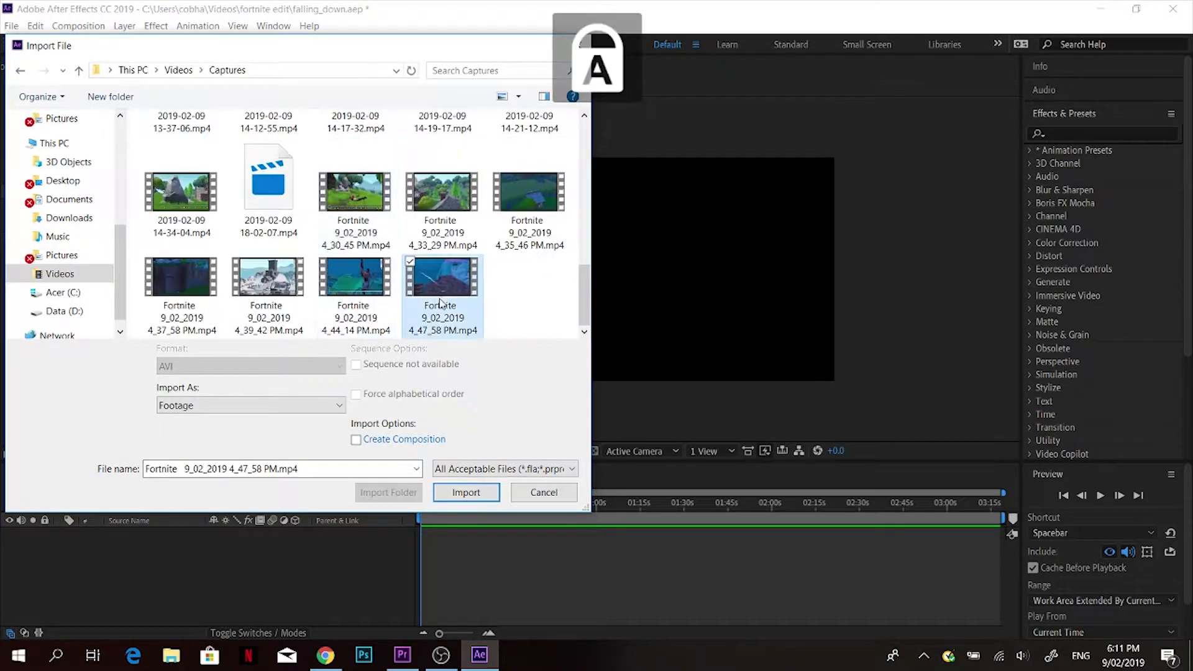
shift+click(459, 304)
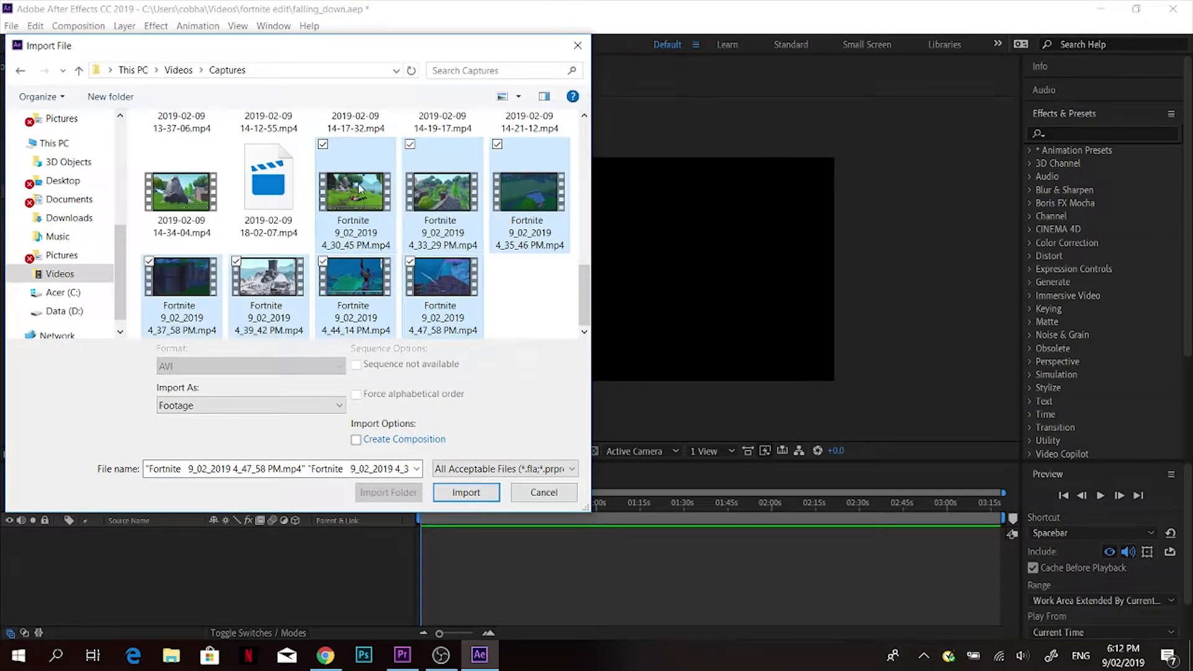
click(466, 492)
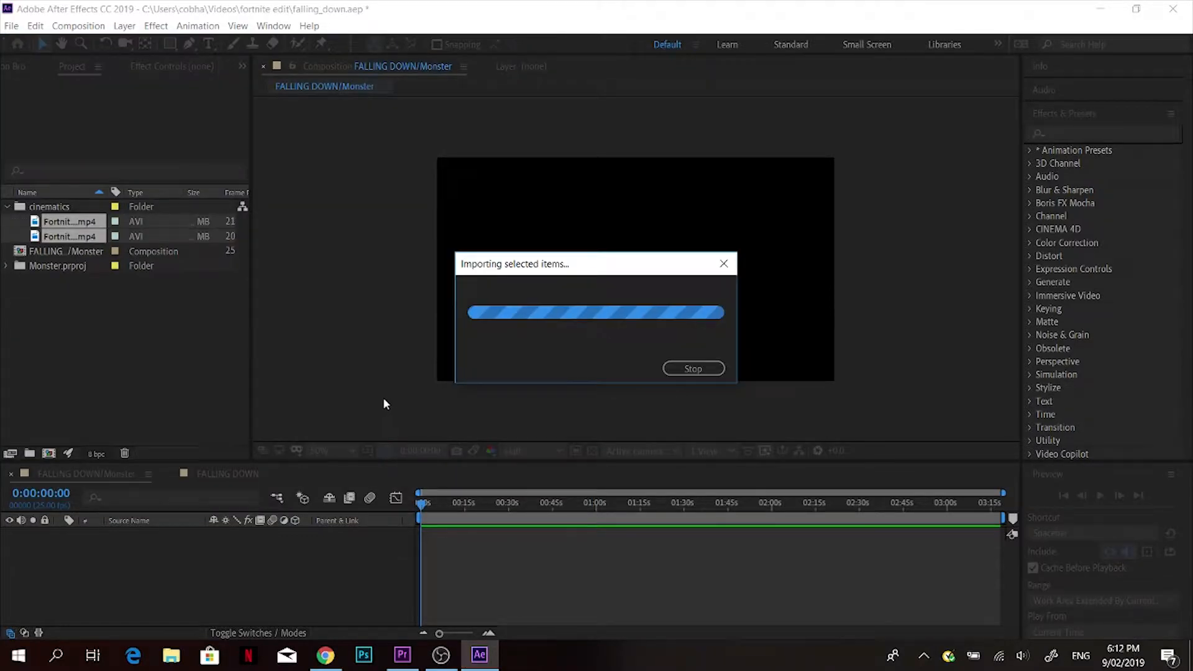
mouse_move(68, 221)
mouse_down()
mouse_move(194, 554)
mouse_move(68, 229)
mouse_up()
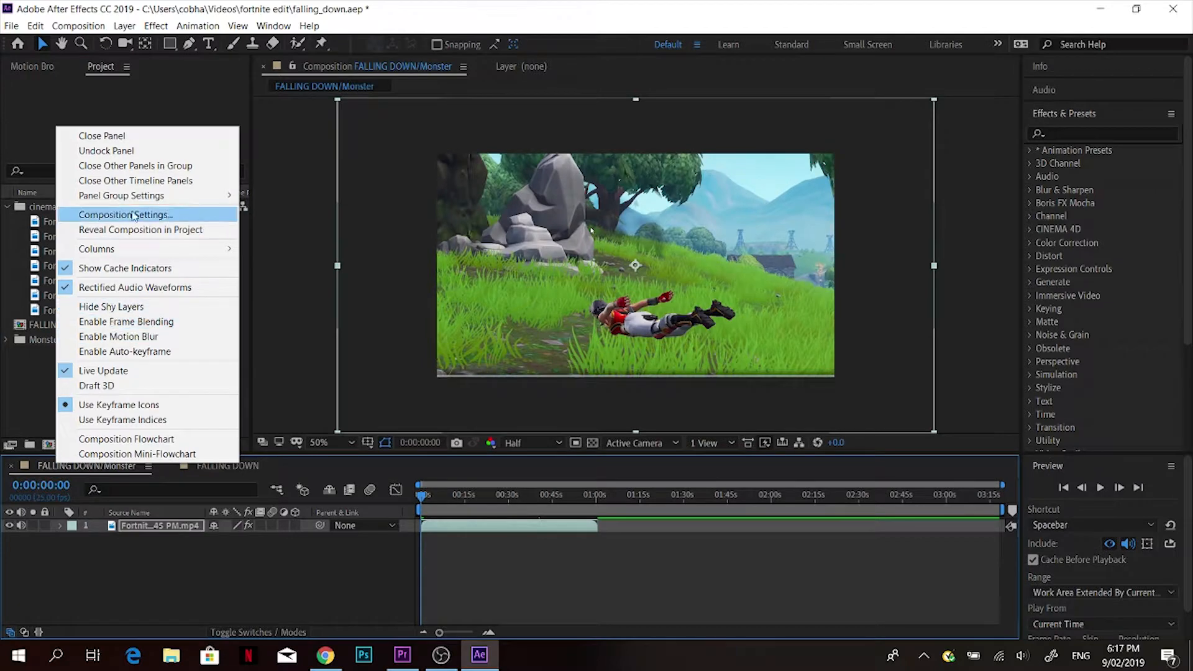
Open the settings for a new composition.
click(26, 424)
click(49, 445)
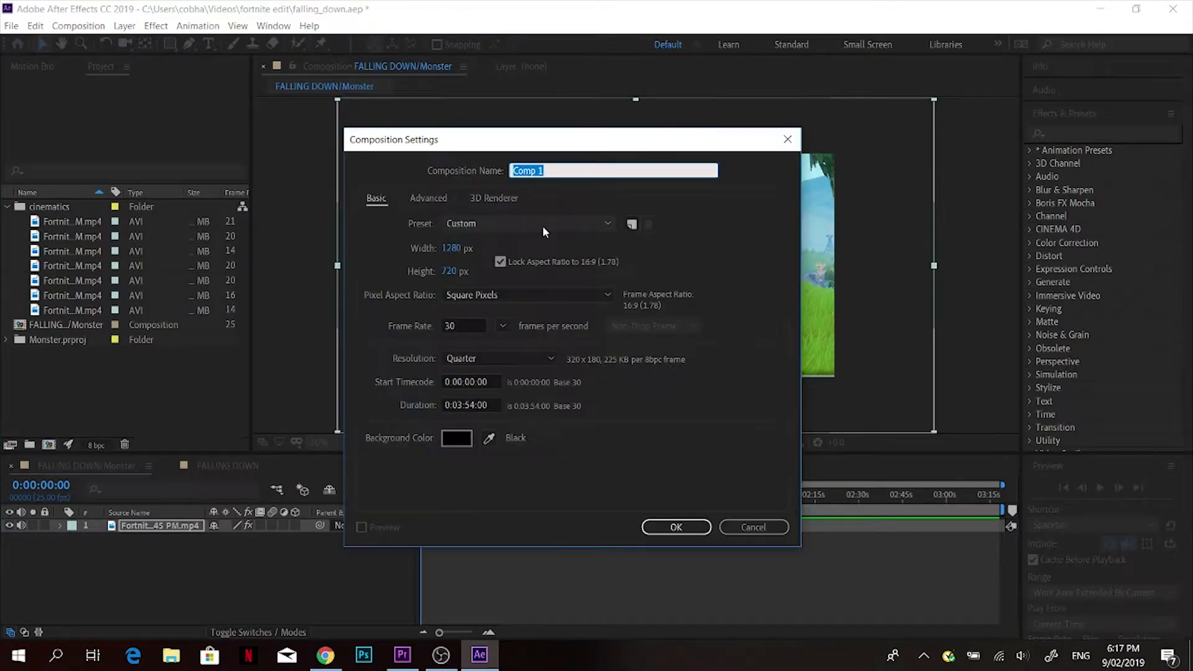
click(465, 248)
text(1080)
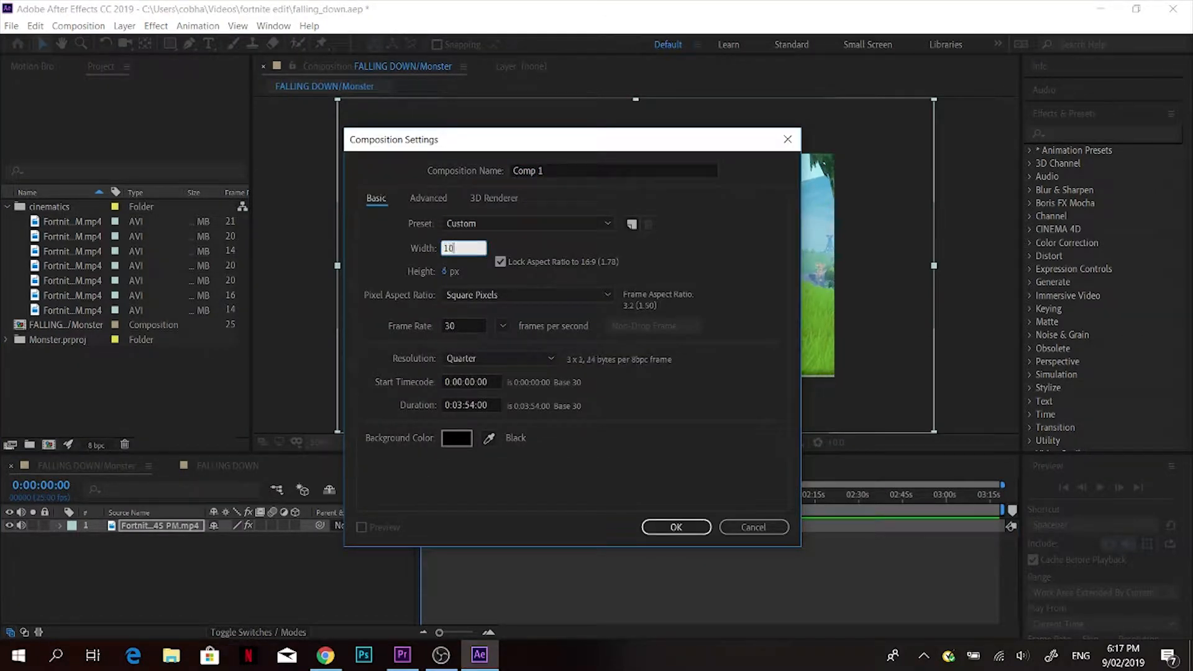
click(461, 269)
key(BackSpace)
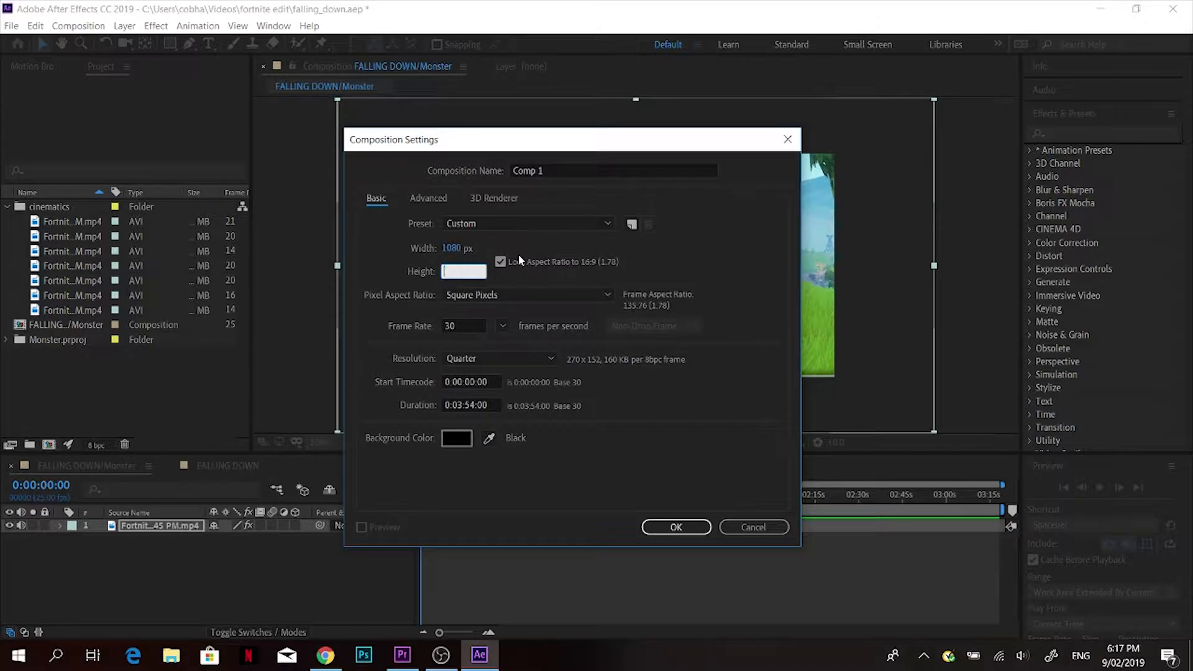
text(1280)
key(BackSpace)
key(BackSpace)
key(BackSpace)
text(920)
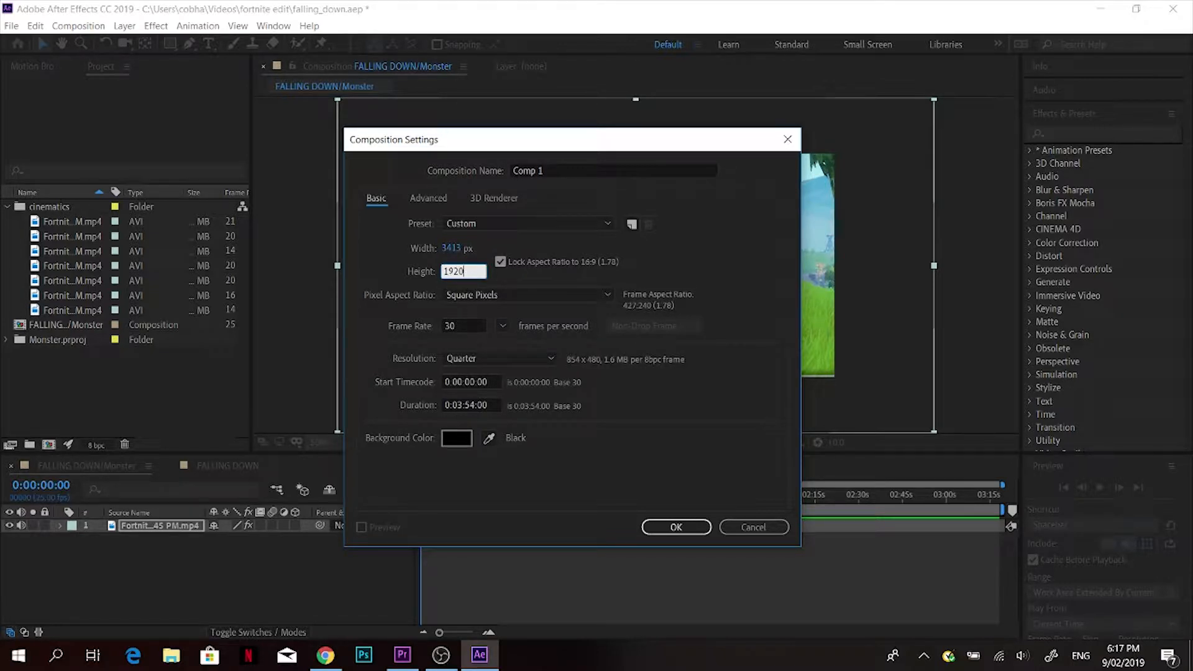
key(BackSpace)
key(BackSpace)
key(BackSpace)
key(BackSpace)
click(767, 274)
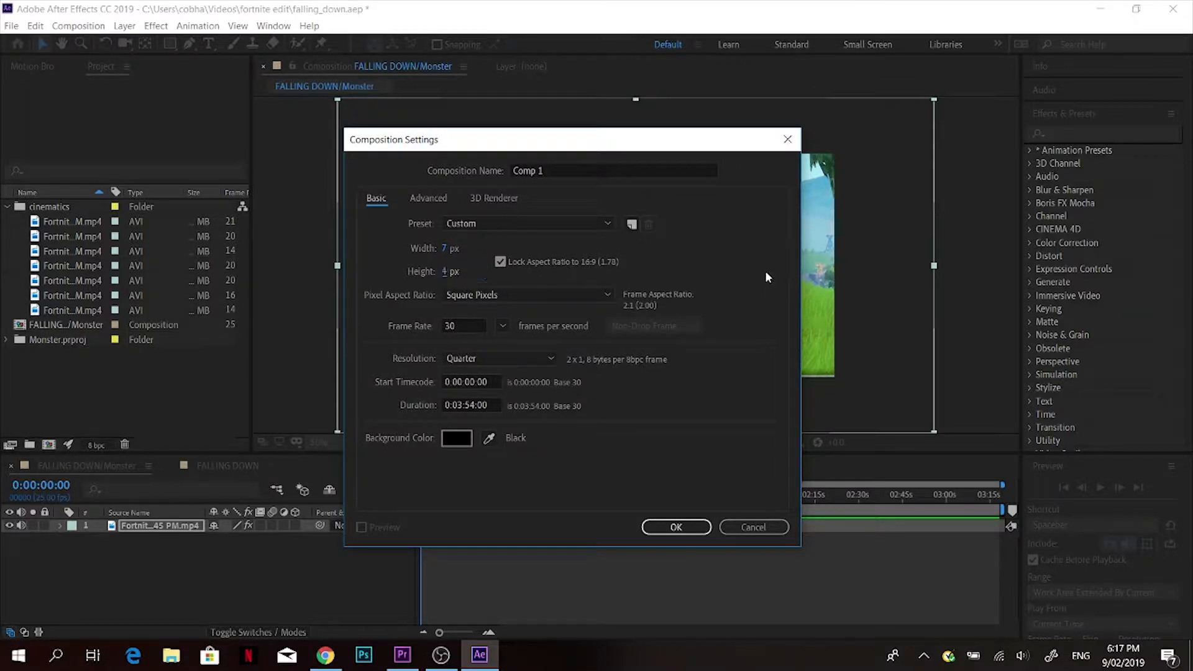
Set the new composition's width to 1920 px and height to 1080 px, with the aspect ratio locked to 16:9.
click(447, 249)
text(1)
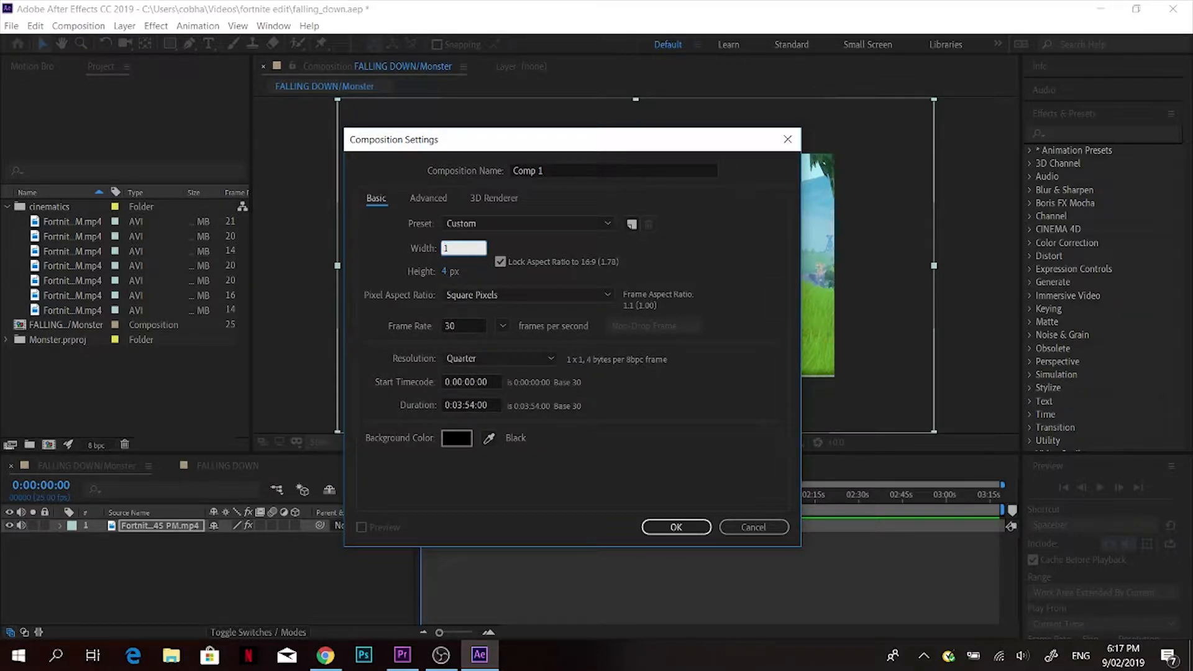
text(980)
key(BackSpace)
key(BackSpace)
text(20)
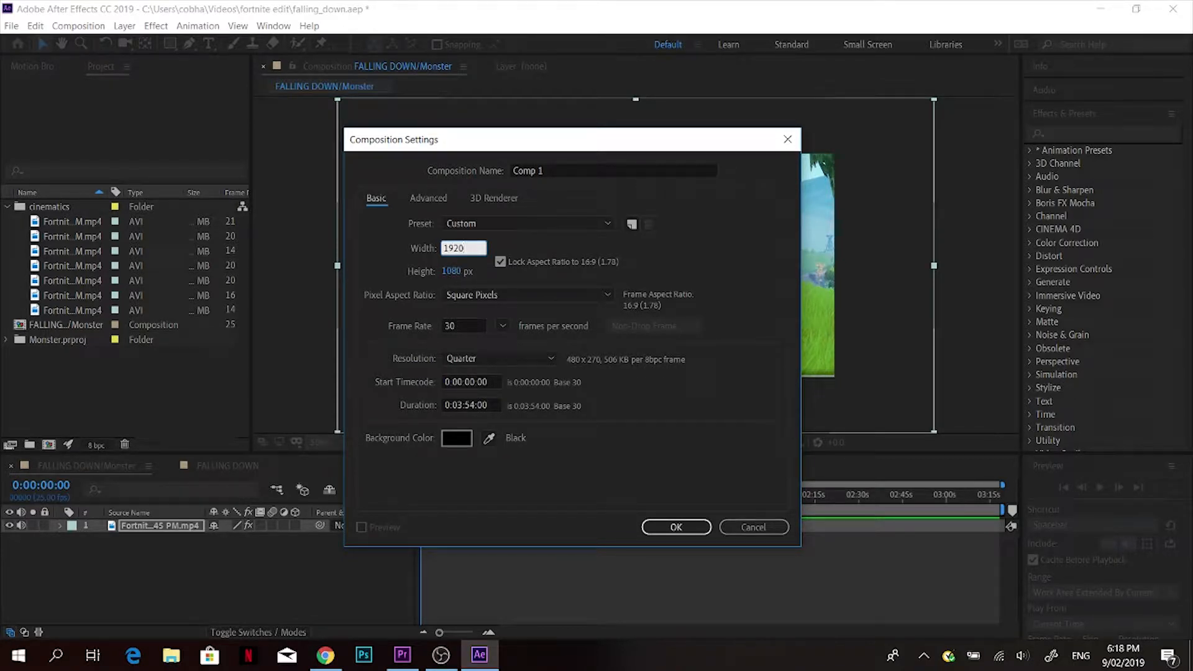
click(752, 266)
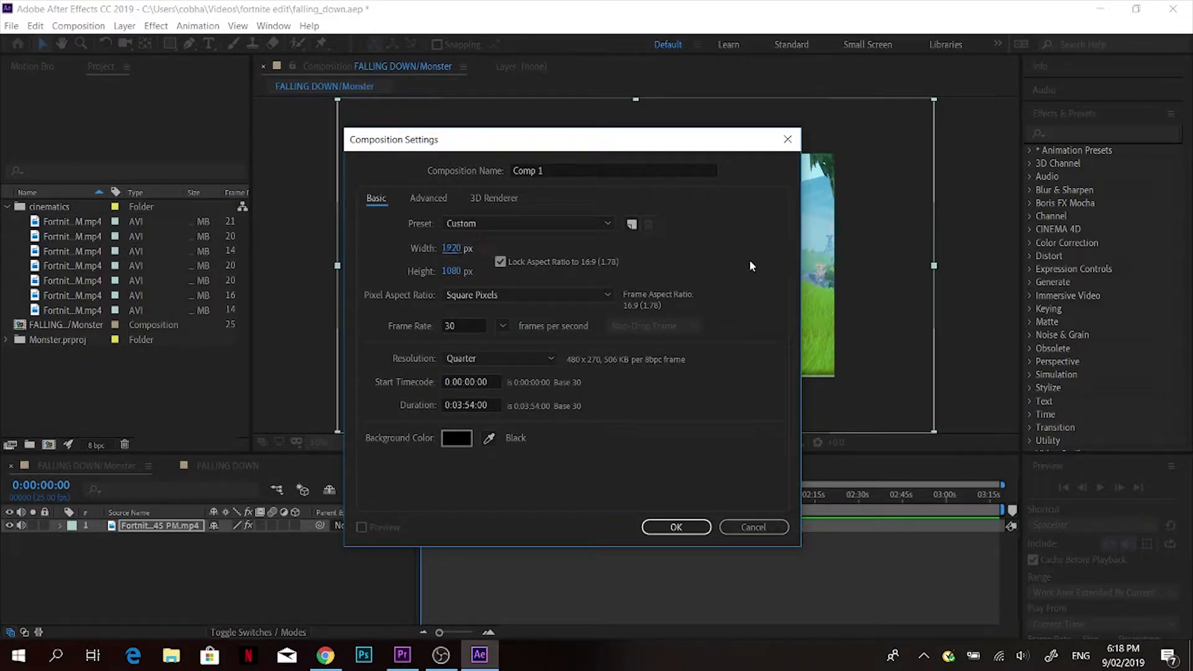
Set the duration to 0:01:00:00 at 30 frames per second and create the composition.
click(465, 326)
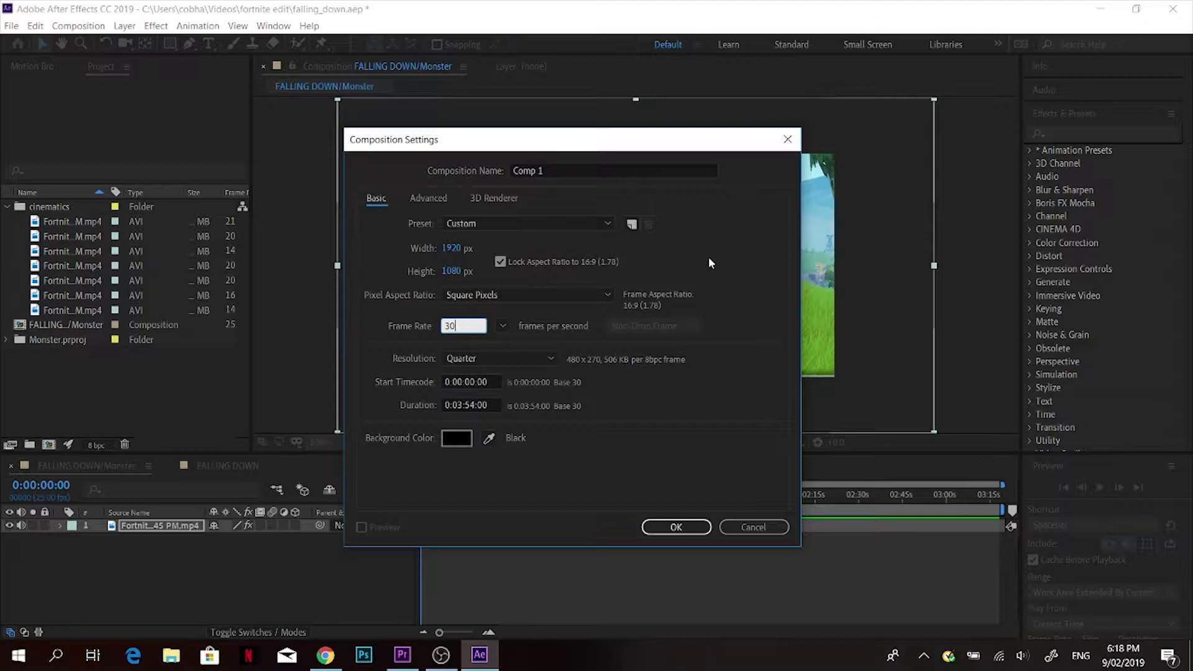
click(492, 403)
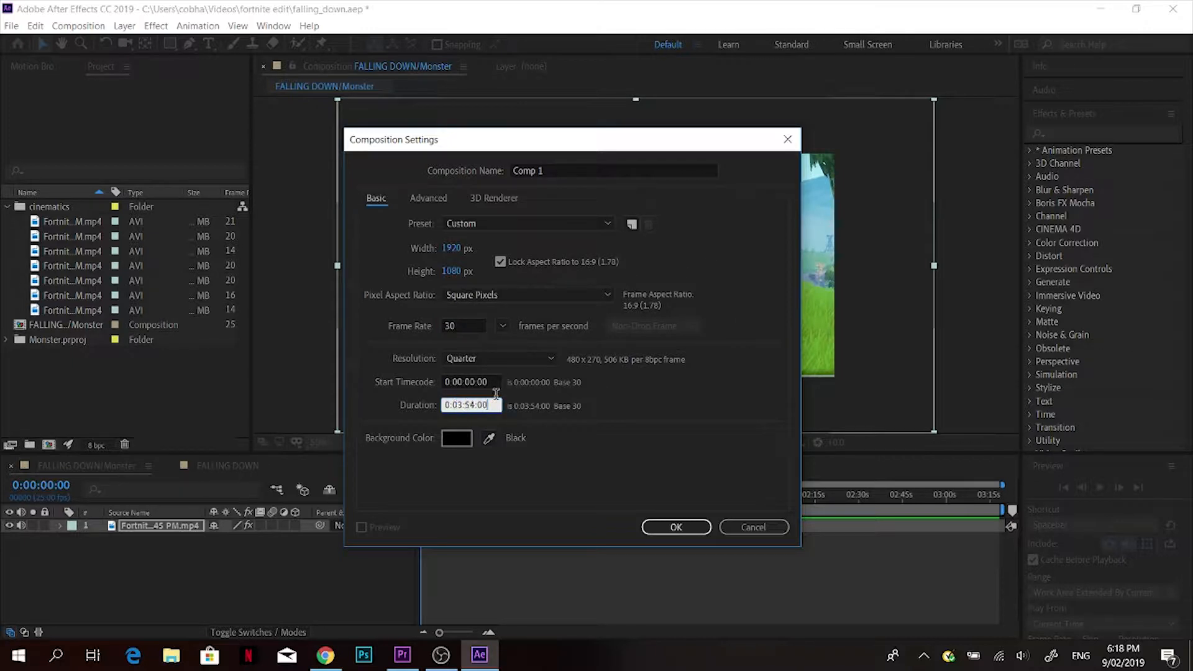
key(Left)
key(Left)
key(Left)
key(Left)
key(Left)
key(Left)
key(BackSpace)
text(1)
key(BackSpace)
key(BackSpace)
text(00)
click(684, 528)
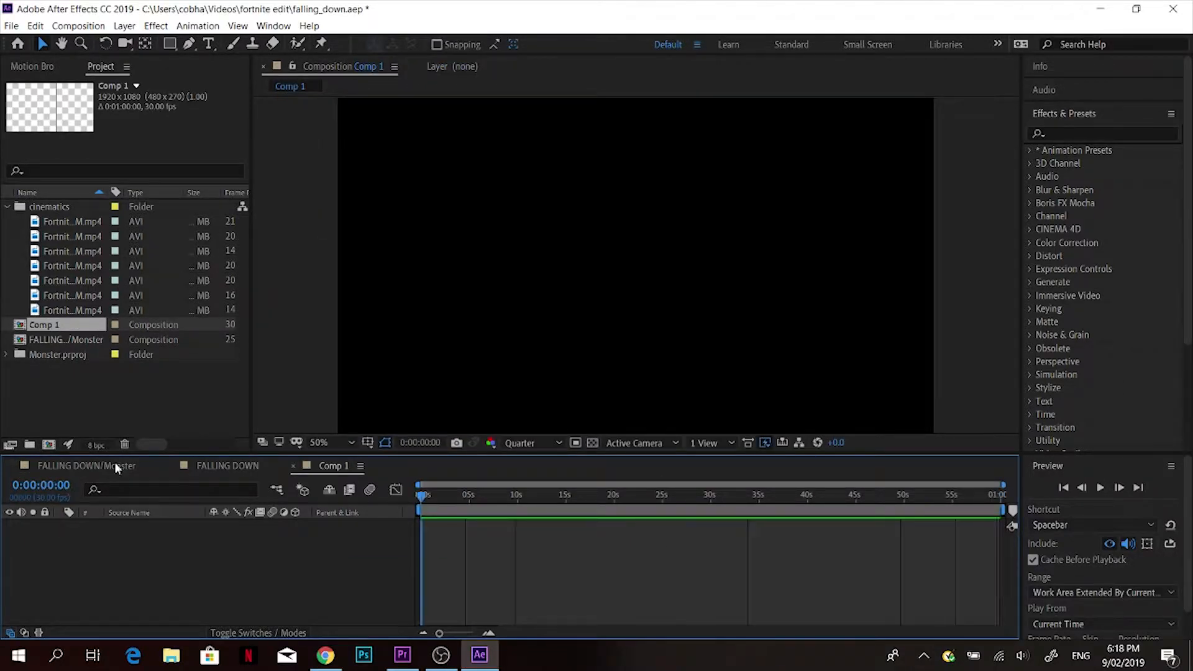
Place the first cinematics clip in Comp 1 and scrub along its timeline.
drag(68, 221, 190, 563)
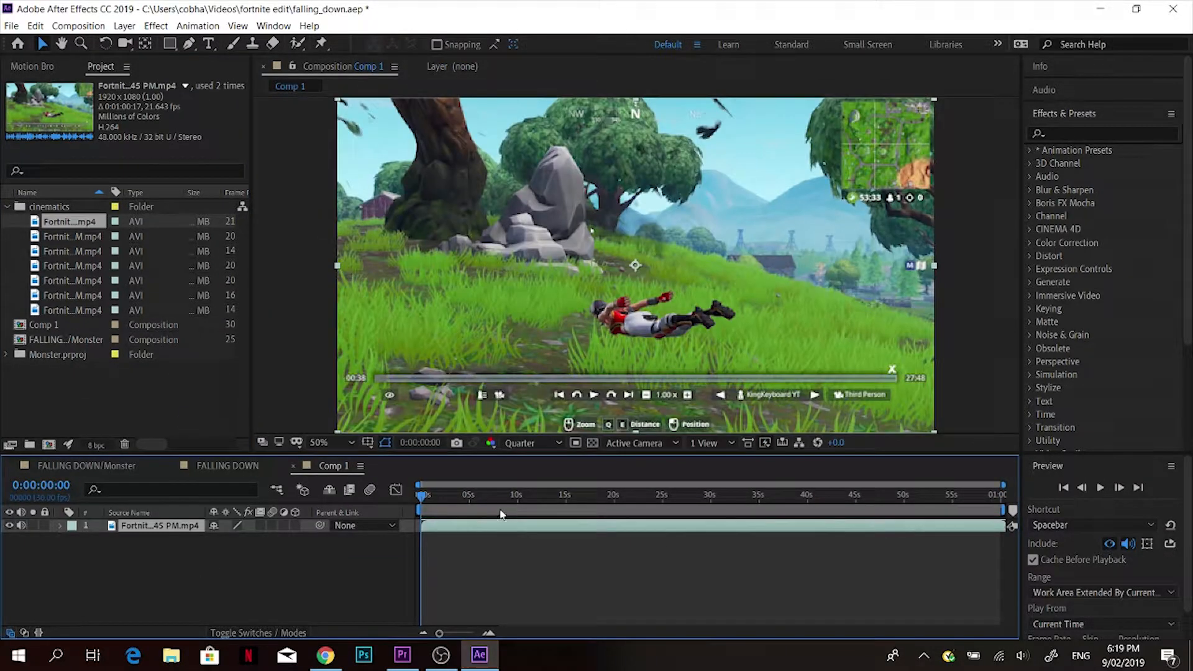
drag(562, 494, 501, 513)
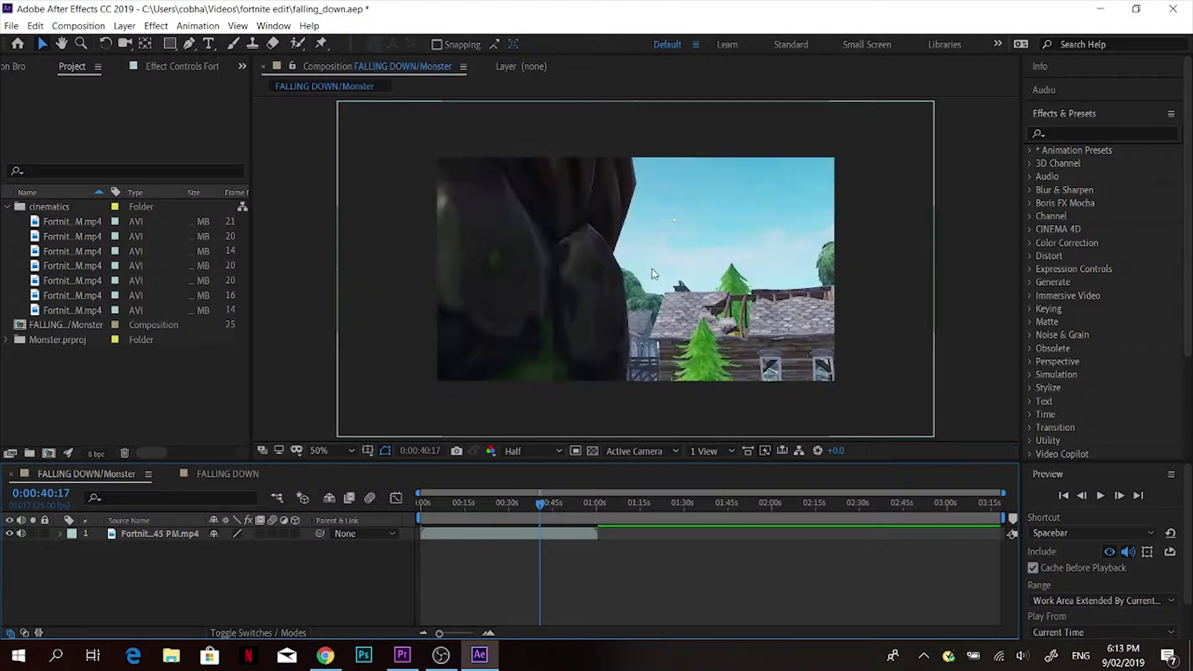
Set the viewer resolution of the FALLING DOWN/Monster composition to Quarter and scrub through its clip to about 0:00:47.
click(539, 454)
click(524, 535)
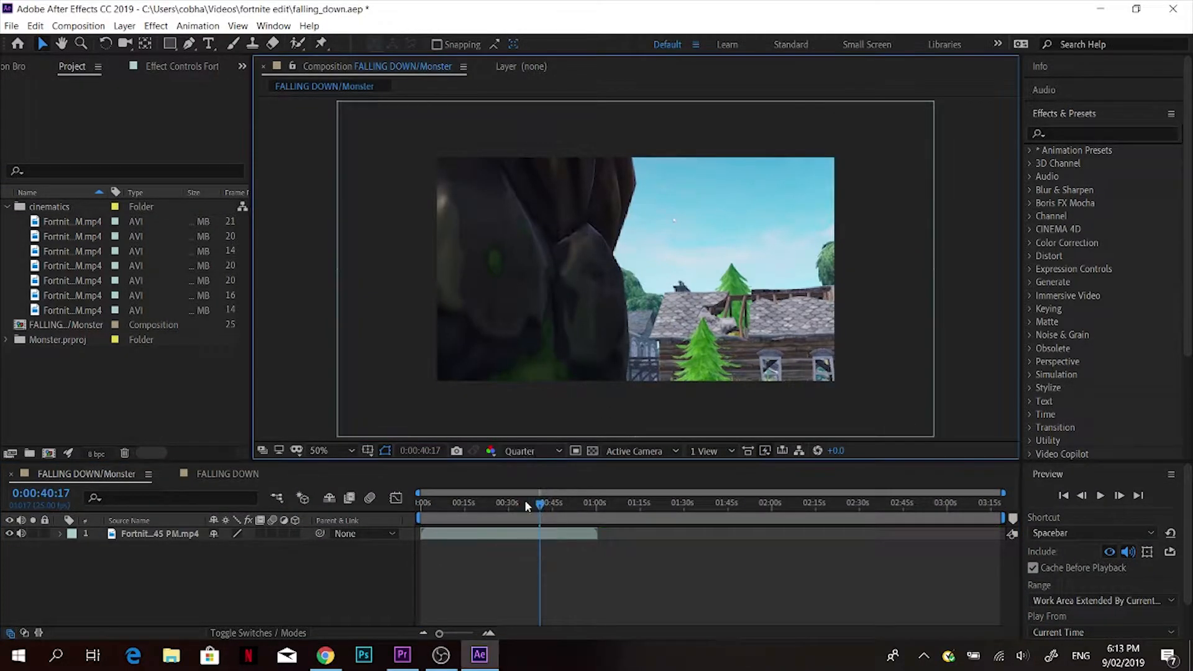
mouse_move(459, 506)
mouse_down()
mouse_move(439, 502)
mouse_move(449, 502)
mouse_up()
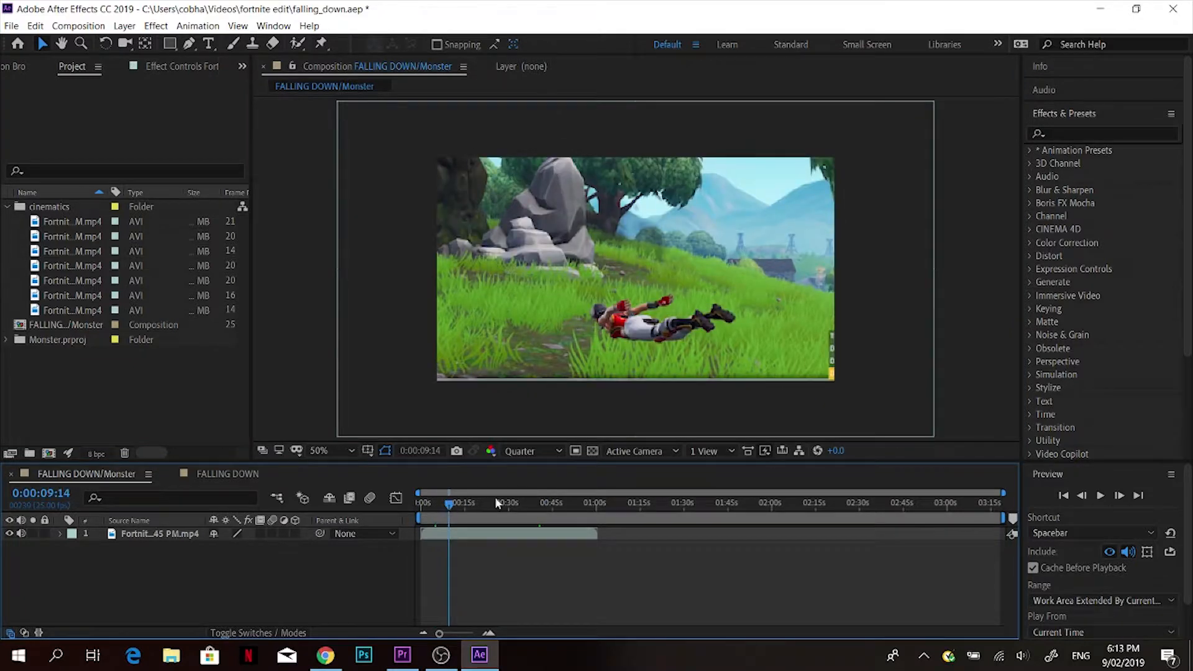
click(470, 508)
click(508, 504)
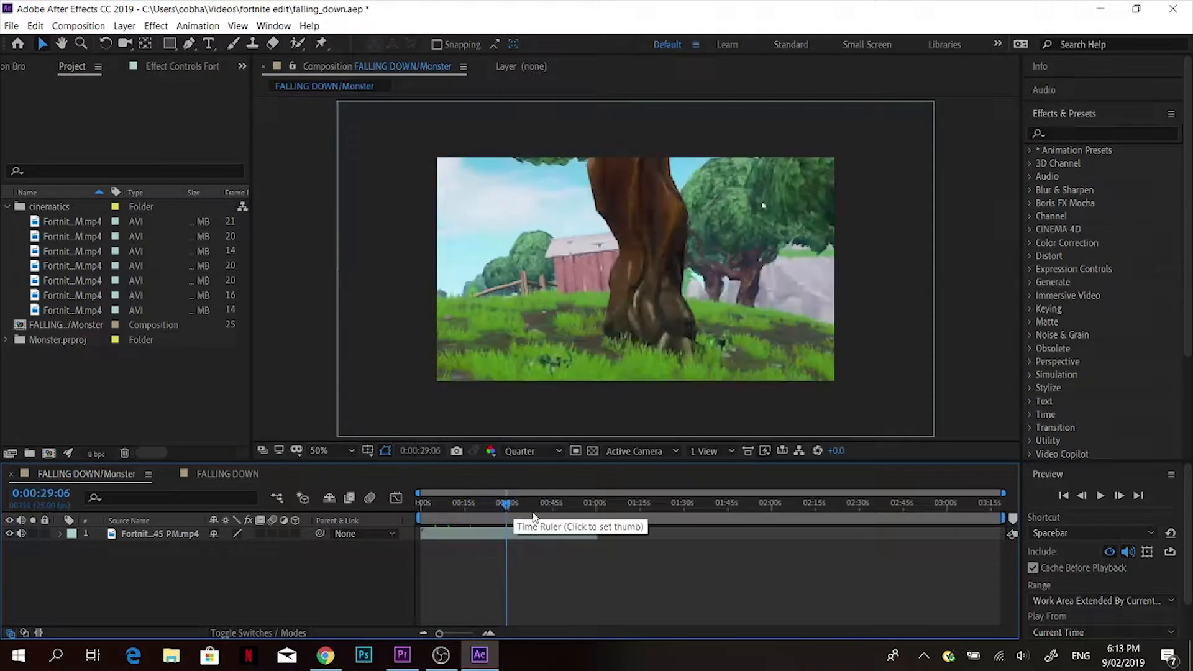
click(558, 505)
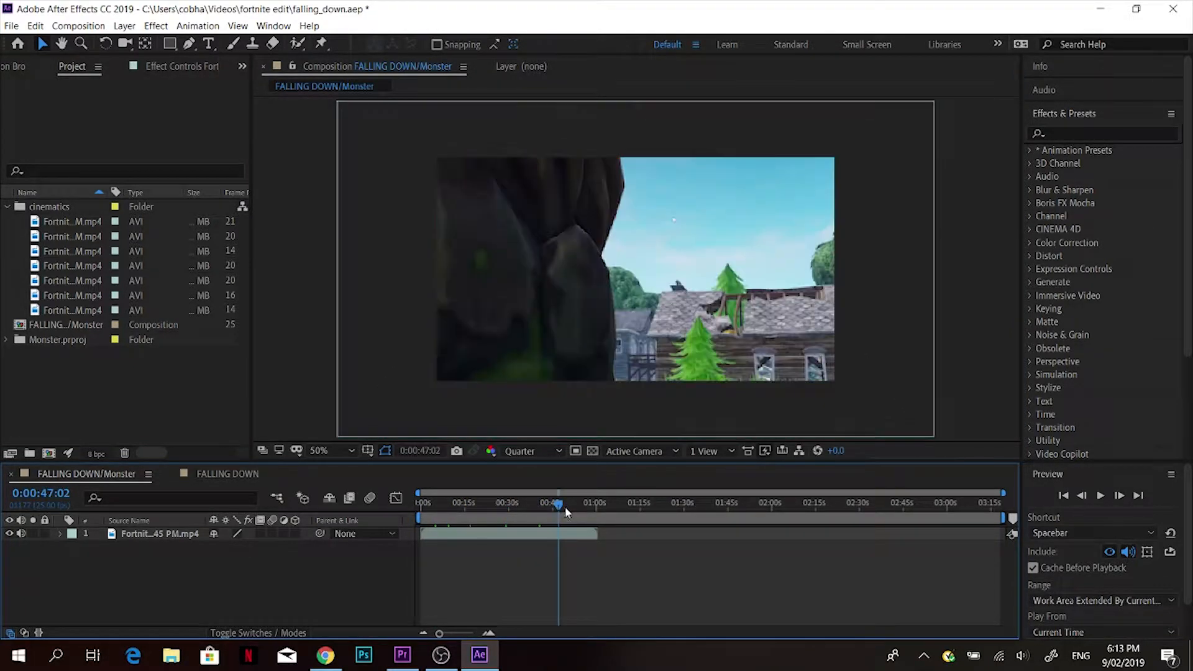
Dock the Preview panel directly below Tracker, then play the clip briefly and move the playhead back to 0:00:20:12.
drag(1082, 474, 1103, 181)
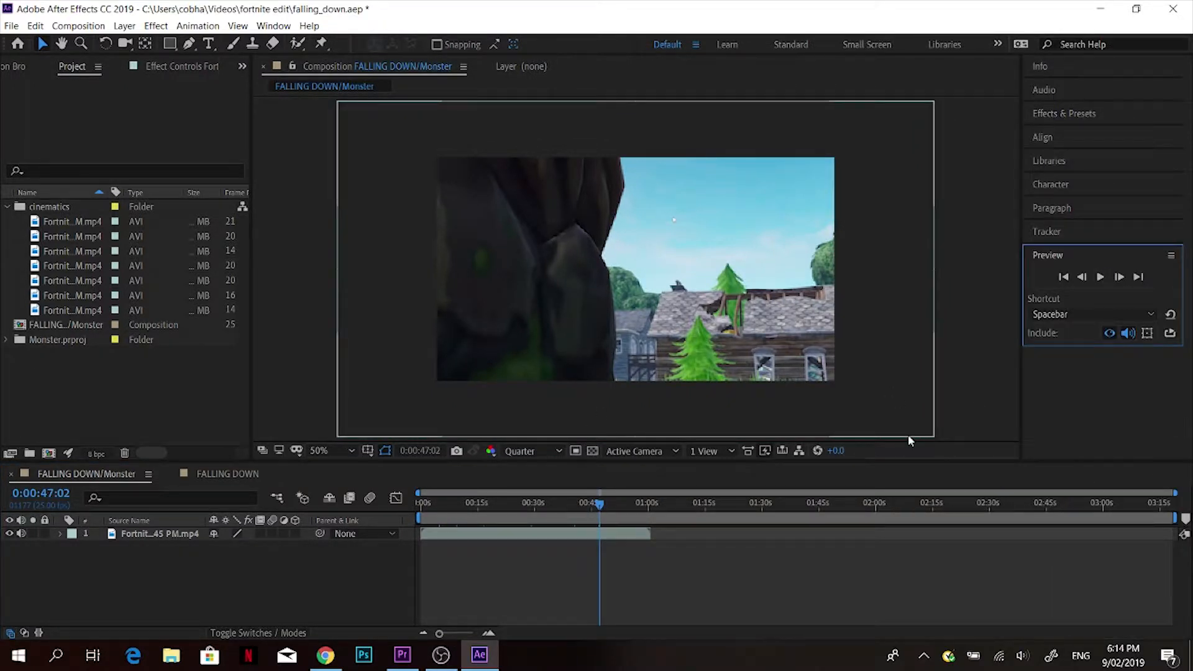
key(space)
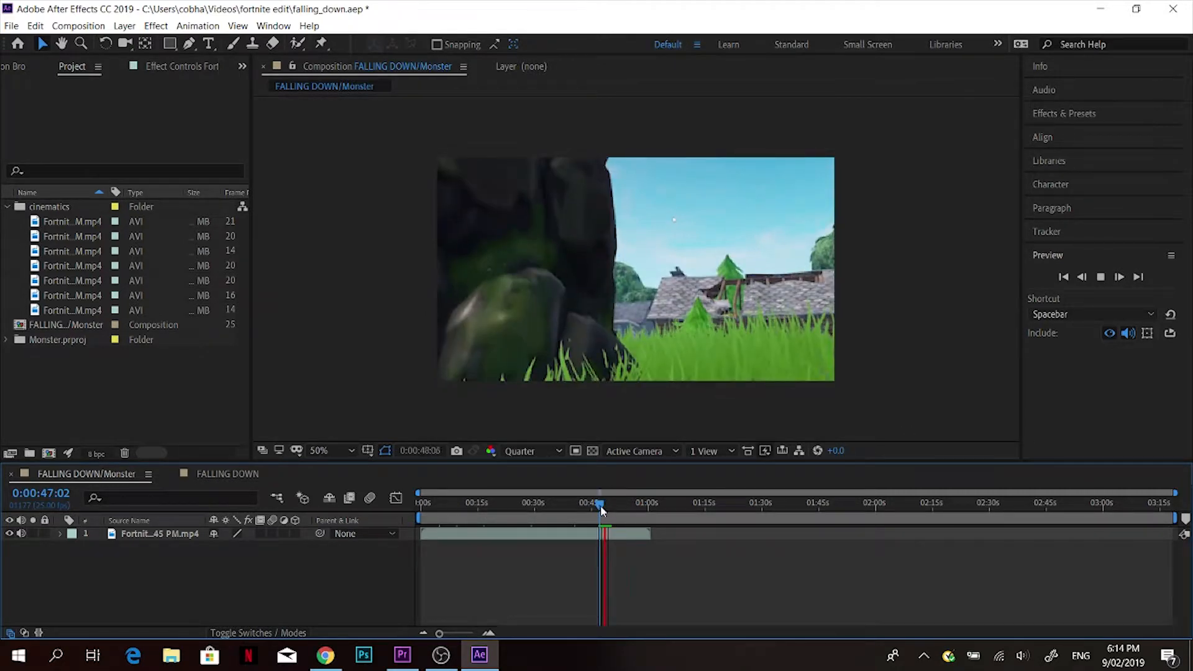
drag(599, 505, 499, 520)
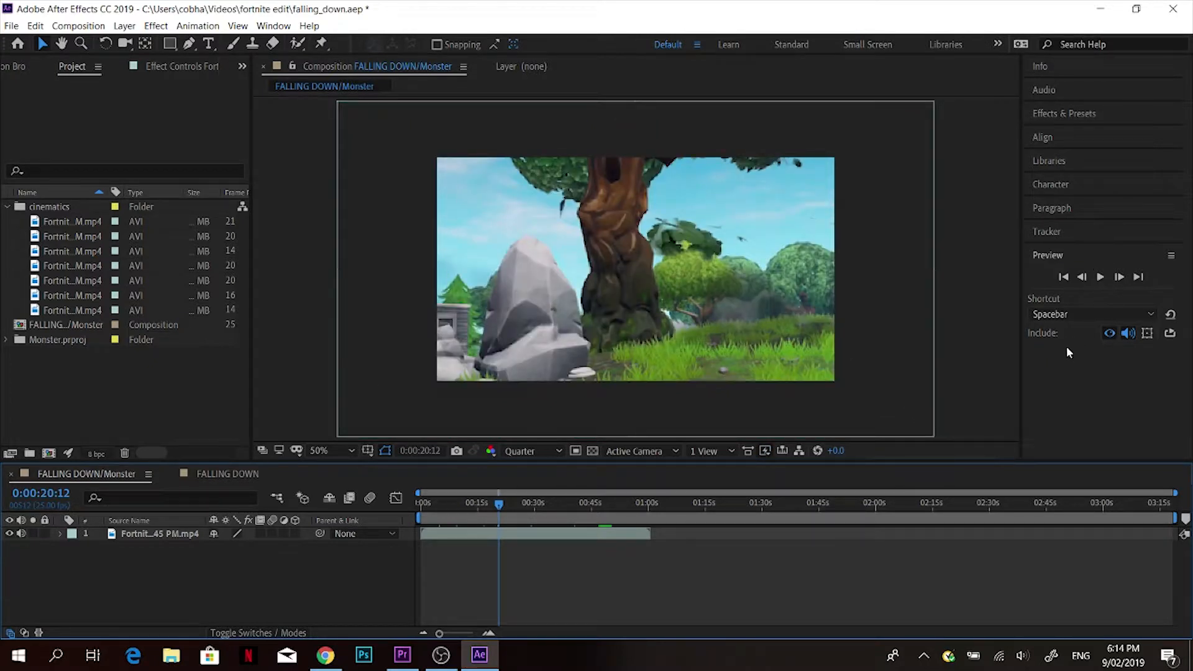
Look through the playback options in the enlarged Preview panel, and return the playhead to the composition's first frame.
drag(1069, 346, 1080, 466)
scroll(1112, 357, down, 1)
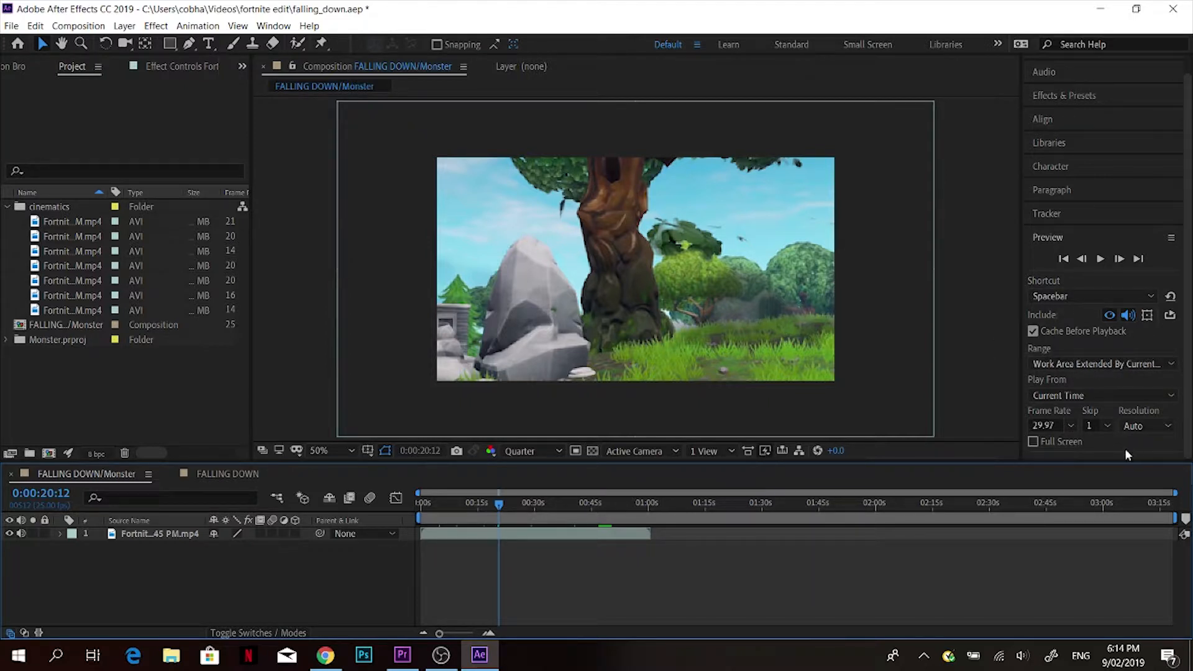
mouse_move(1113, 460)
mouse_down()
mouse_move(1114, 479)
mouse_move(1114, 455)
mouse_up()
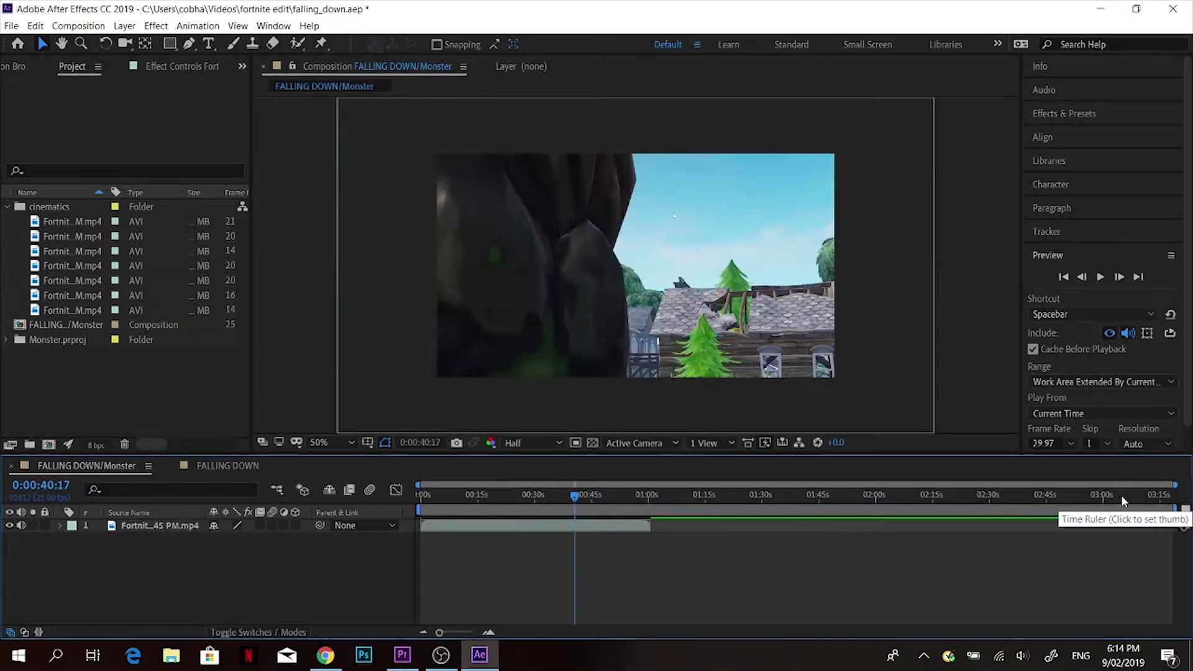
scroll(1188, 351, down, 1)
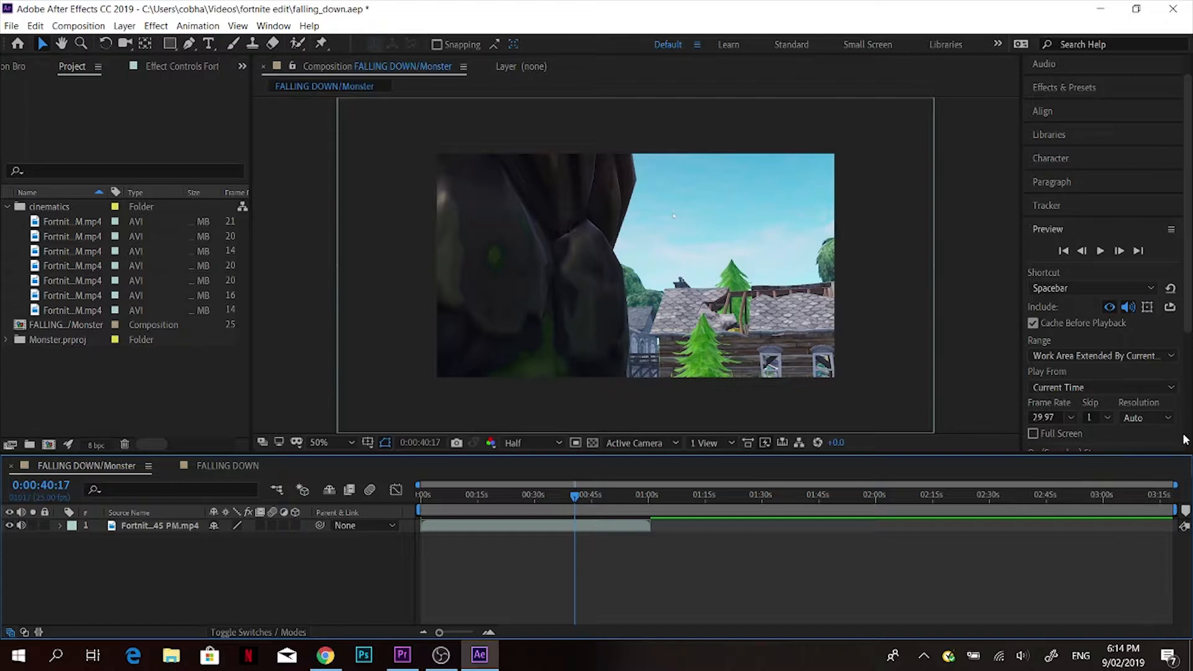
scroll(1186, 438, down, 4)
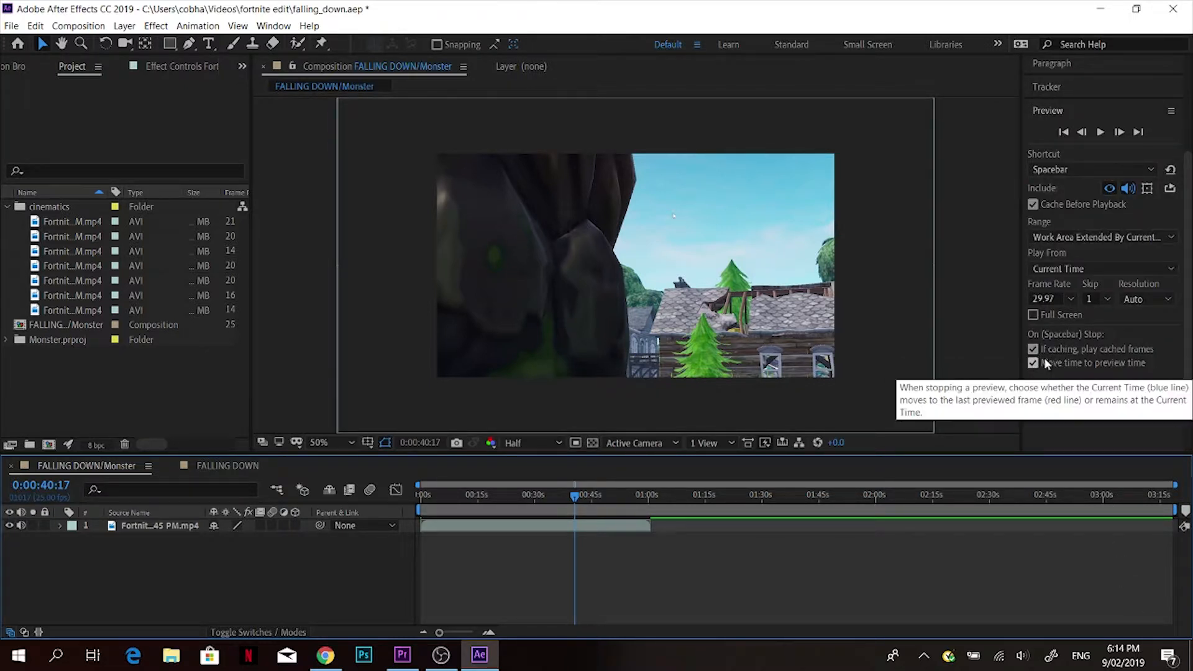
key(Home)
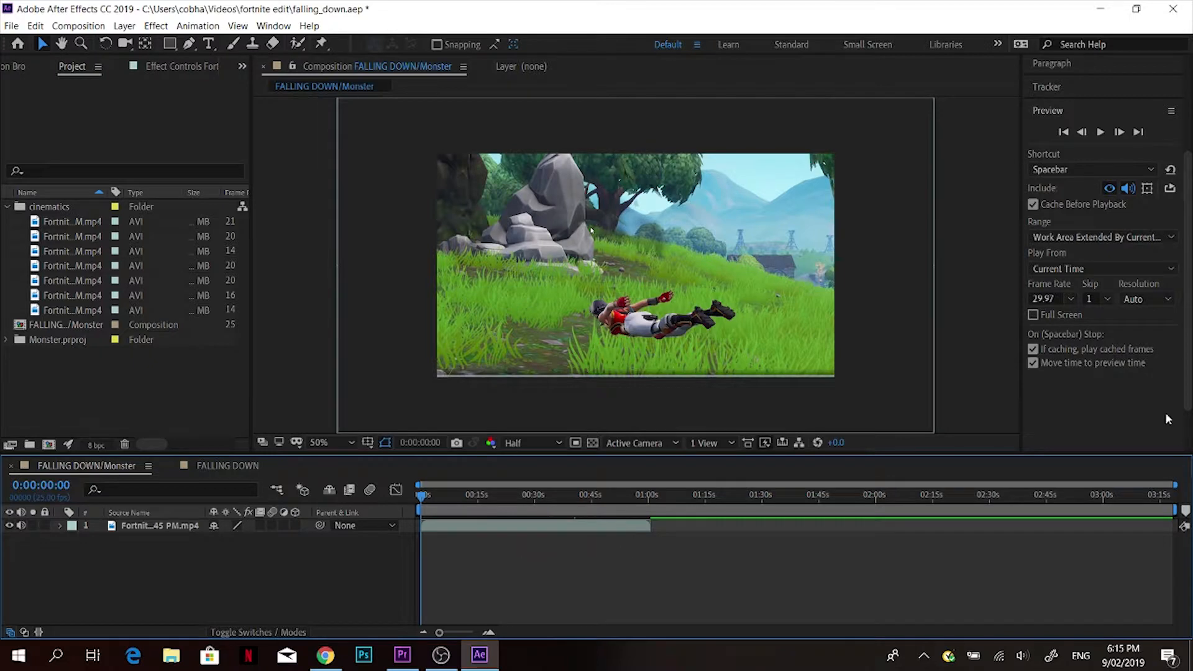
scroll(1167, 420, up, 3)
scroll(1154, 431, down, 3)
scroll(1149, 432, up, 3)
scroll(1148, 431, down, 3)
drag(1149, 431, 1087, 291)
Collapse and reopen the Preview panel, and dock it beside the timeline.
click(1087, 254)
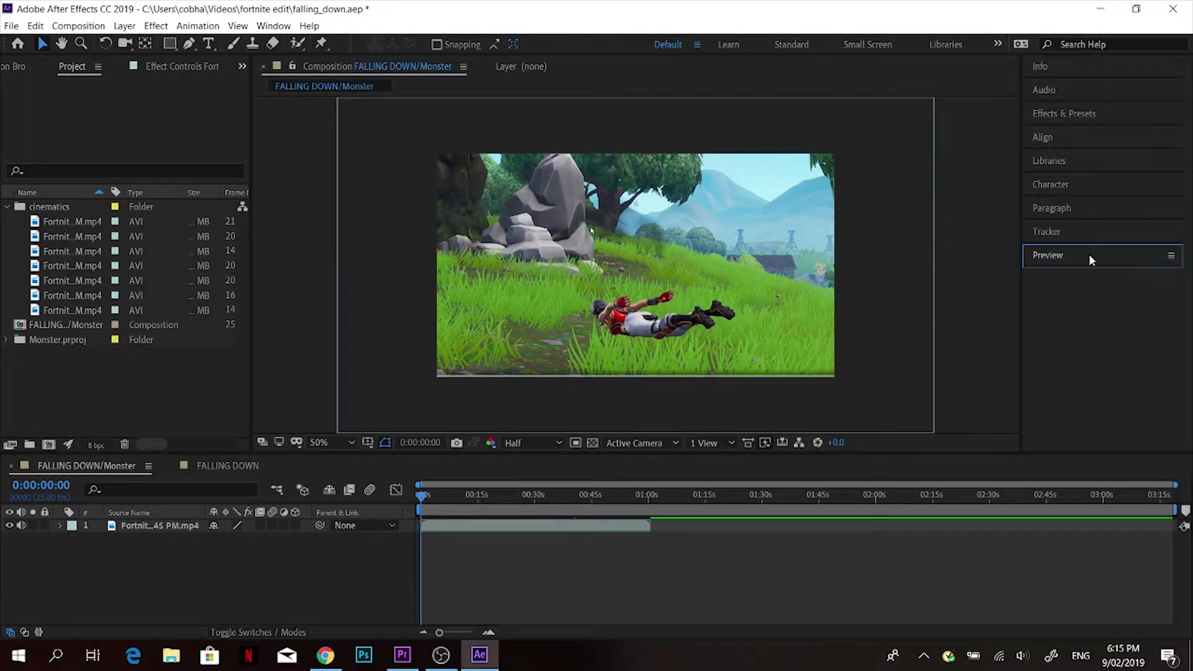
click(1089, 254)
click(1128, 256)
click(1128, 257)
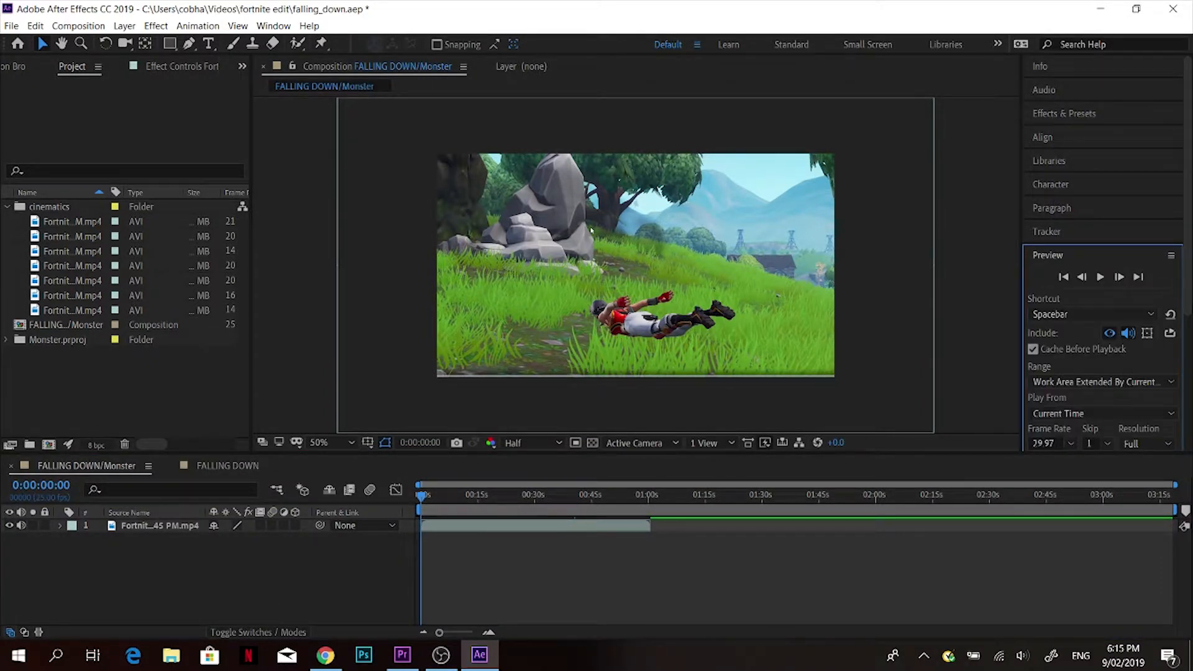
drag(1046, 256, 1172, 555)
click(1045, 257)
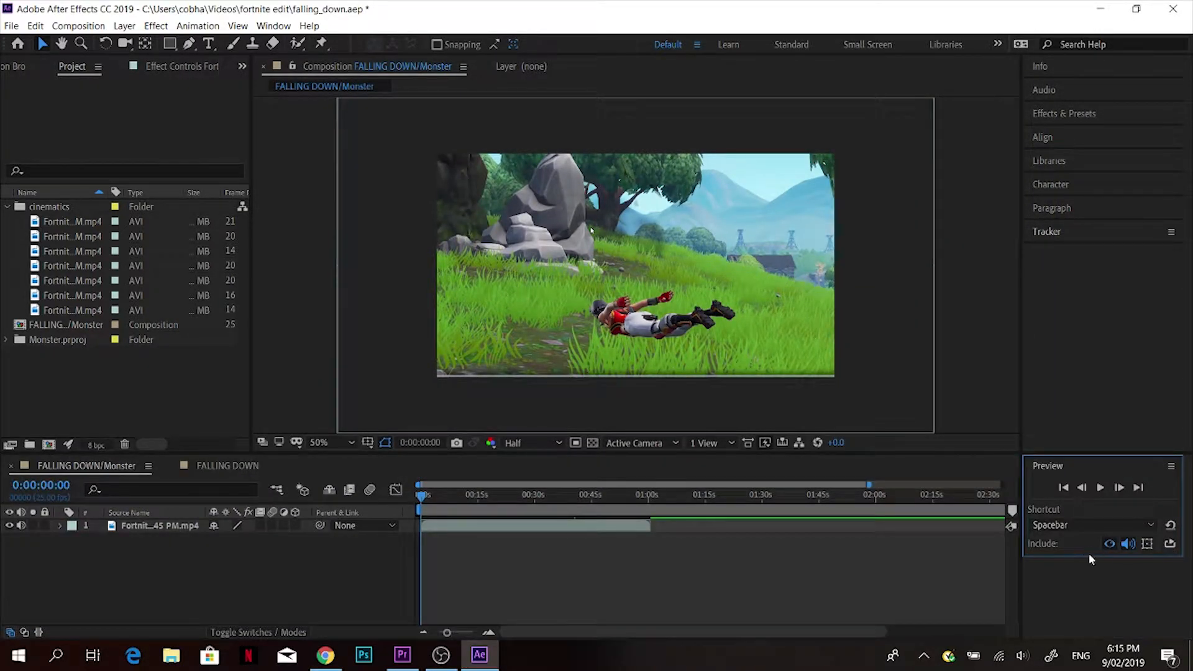
Step the composition forward three frames and jump to its last frame.
click(1119, 489)
click(1119, 487)
click(1119, 490)
click(1138, 489)
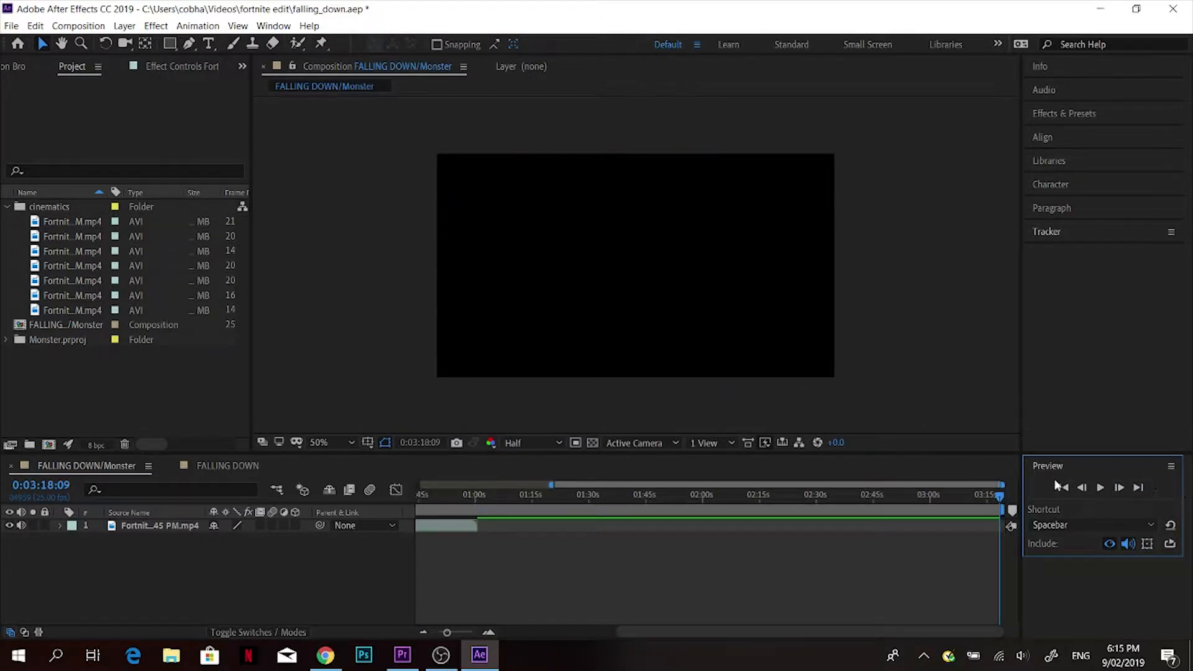
Return the composition to its first frame and step it forward frame by frame to 0:00:00:20.
click(1061, 488)
click(1121, 487)
click(1121, 487)
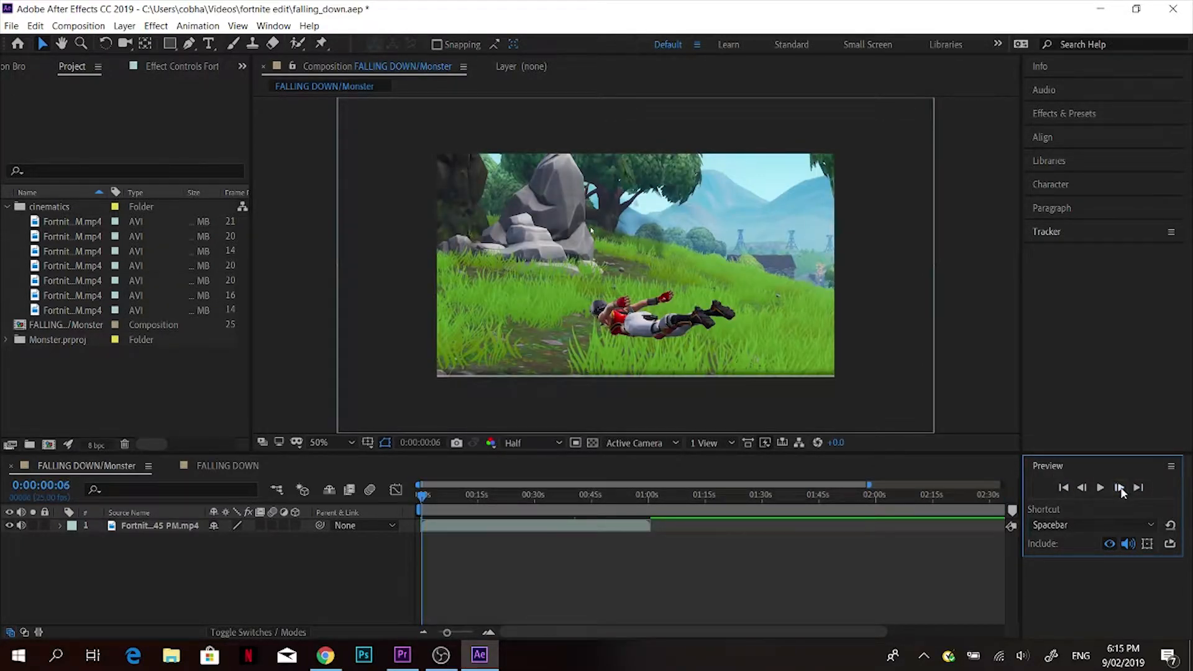
click(1120, 487)
click(1120, 487)
click(1121, 487)
click(1120, 487)
click(1121, 487)
click(1120, 487)
click(1121, 487)
Expand Effects & Presets to show the effect categories, and look through the Preview panel's playback options.
click(1064, 113)
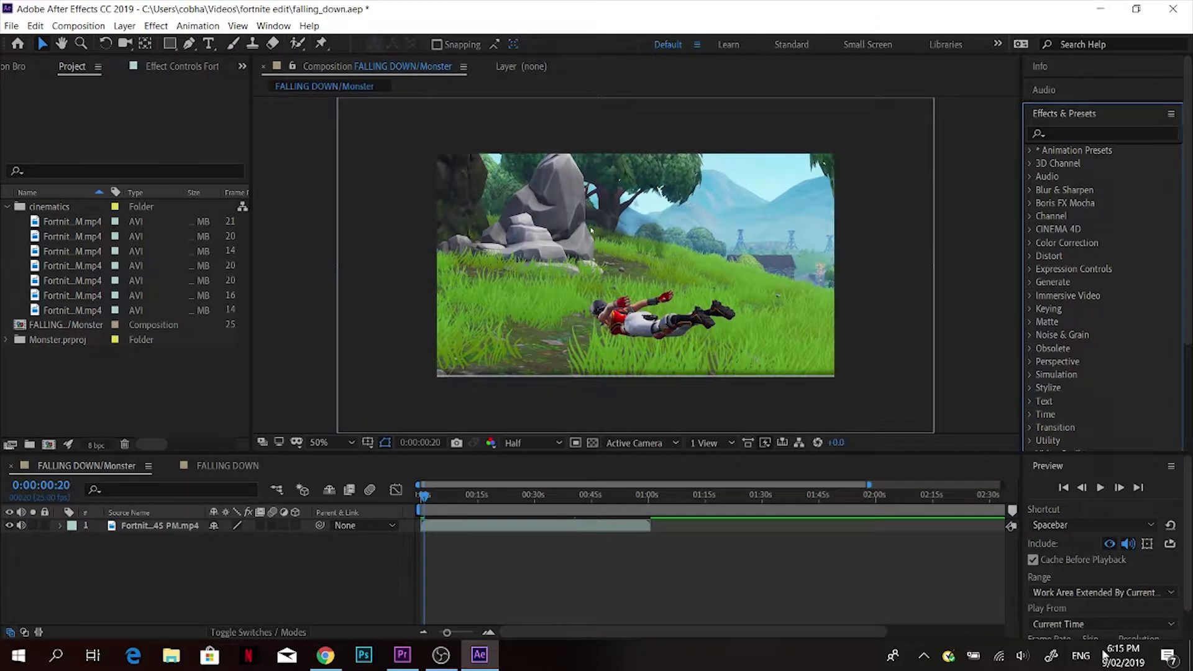
scroll(1183, 583, down, 1)
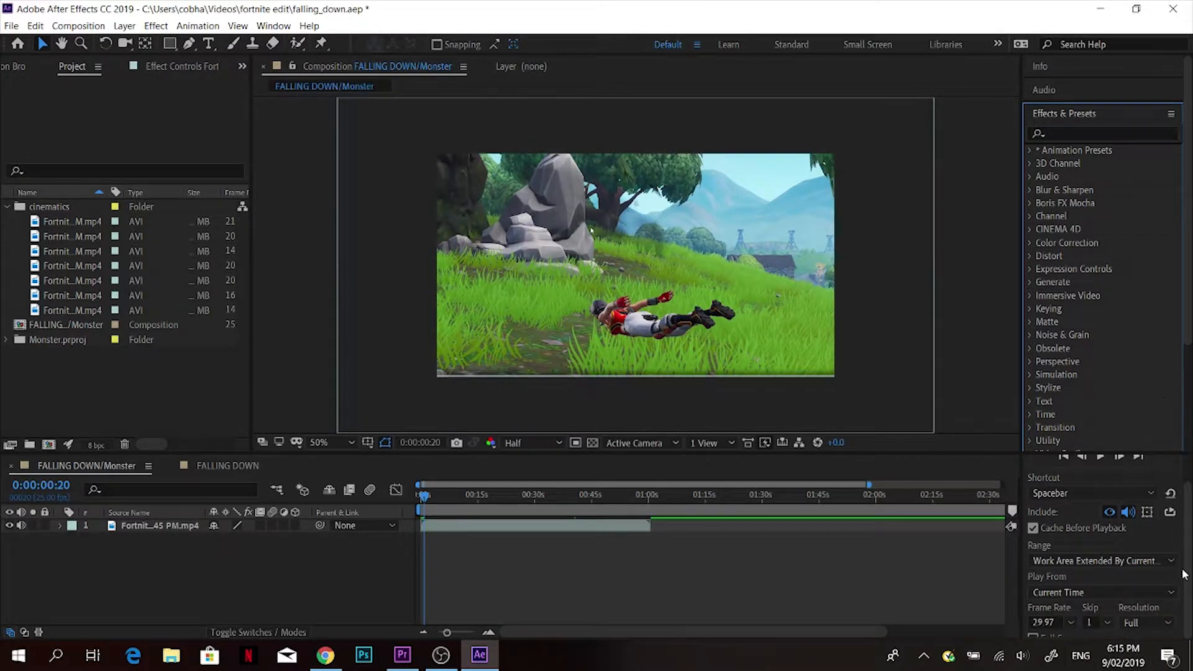
scroll(1187, 587, up, 1)
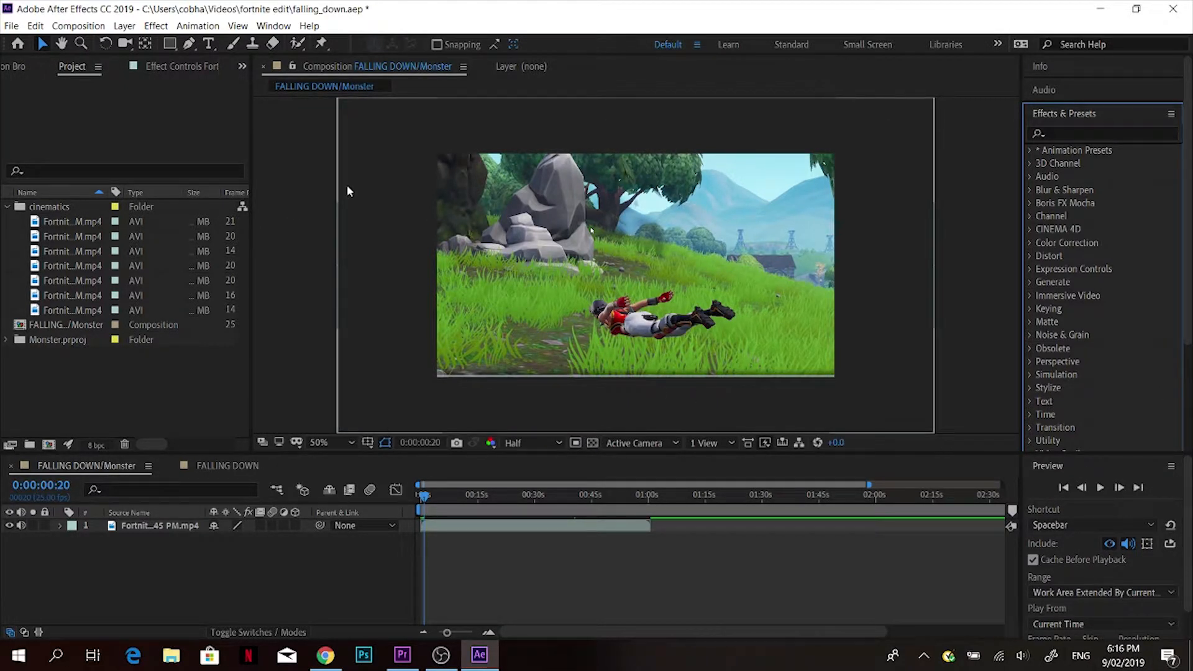
Apply the Auto Color effect to the clip, and switch it off and on to compare the look.
click(461, 526)
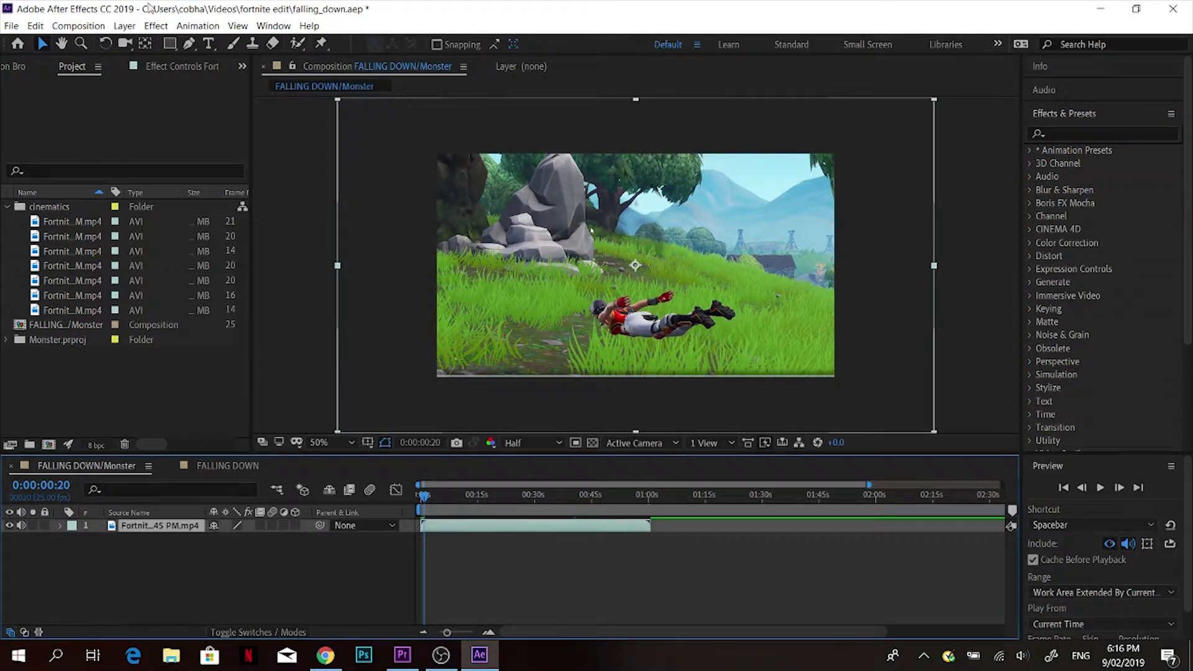
click(156, 25)
mouse_move(205, 183)
click(397, 141)
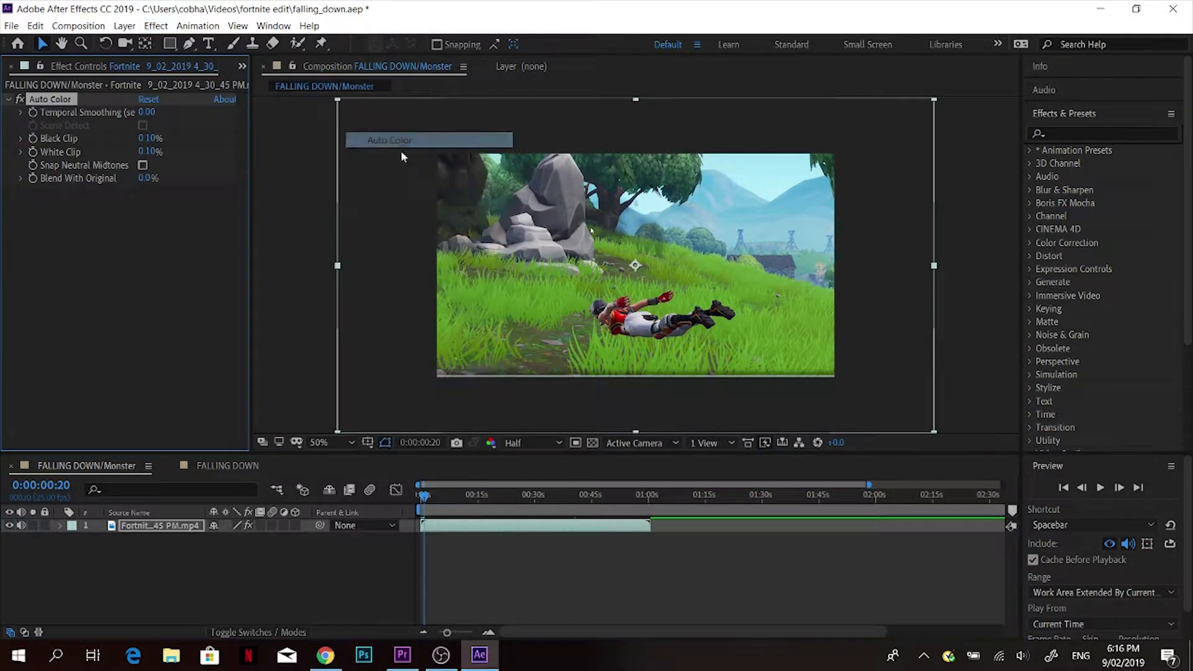
click(20, 101)
click(20, 100)
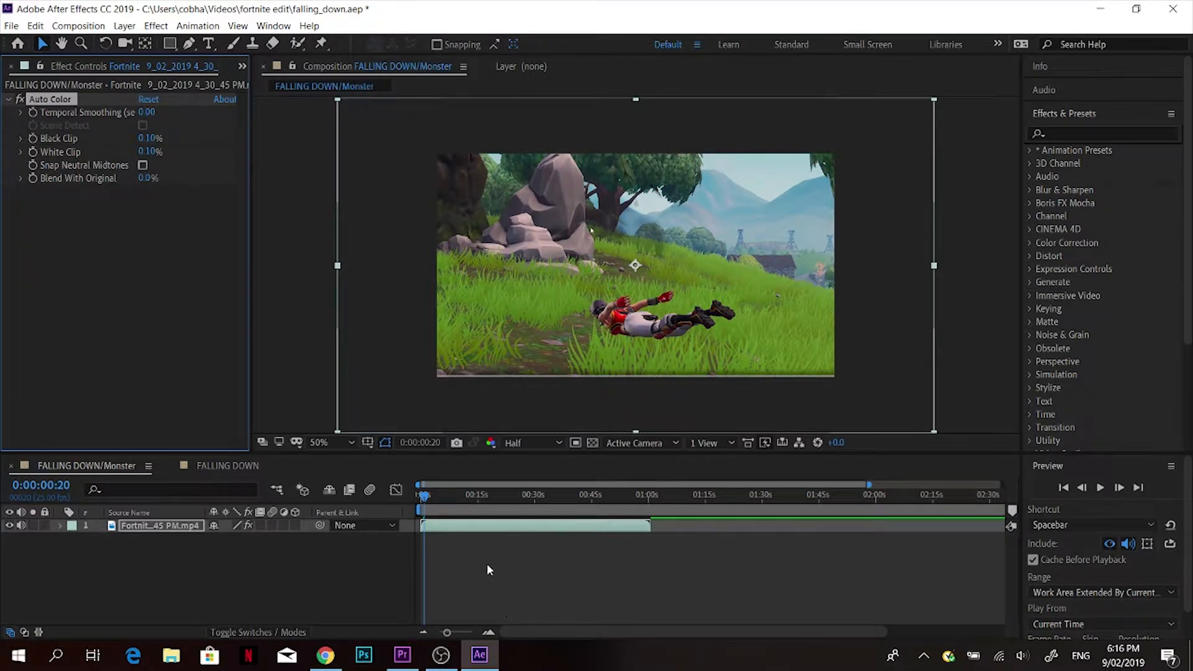
Close Effect Controls and expand the clip's Auto Color properties in the timeline.
click(10, 66)
click(61, 525)
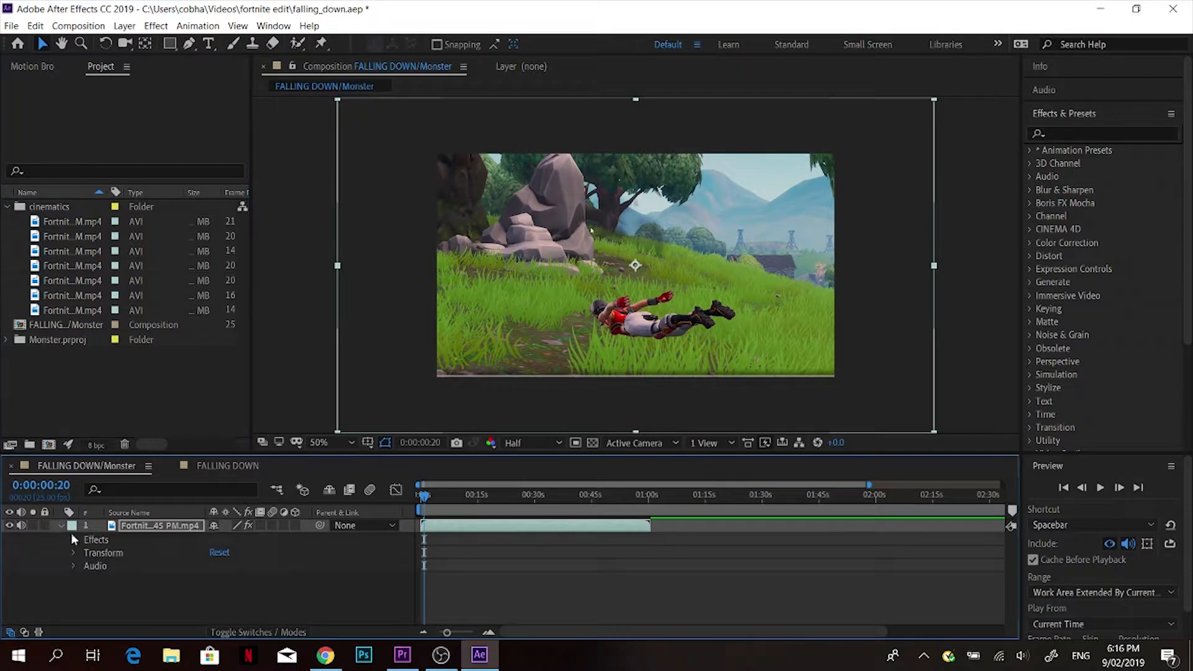
click(74, 539)
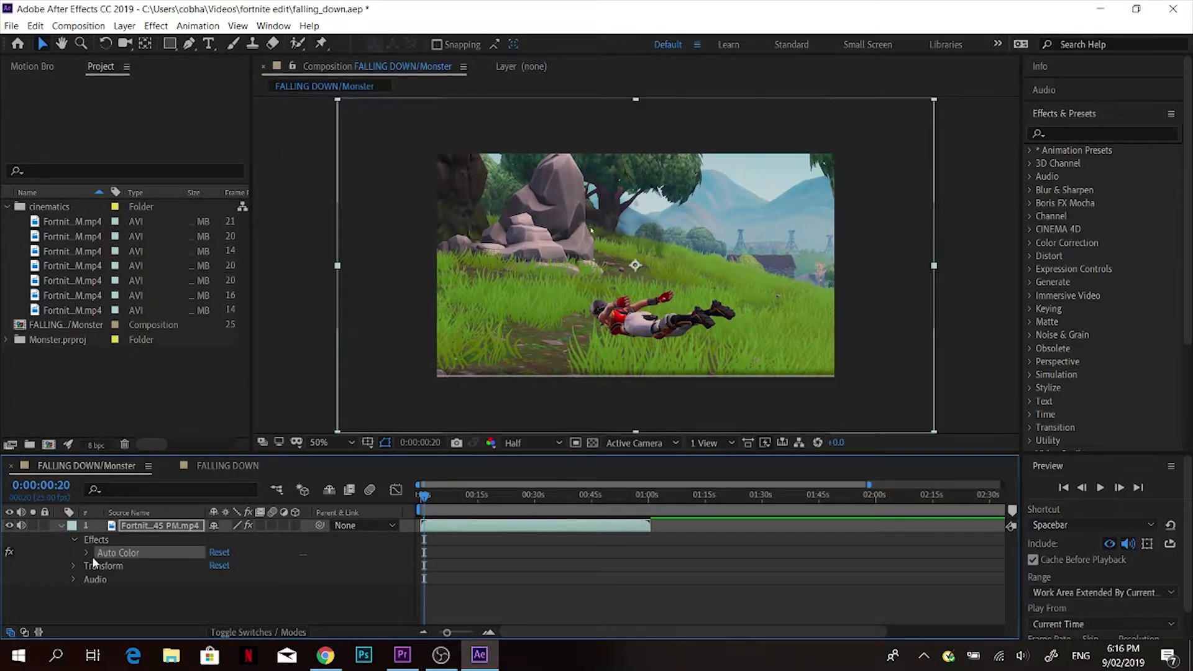
click(86, 553)
click(133, 525)
click(11, 66)
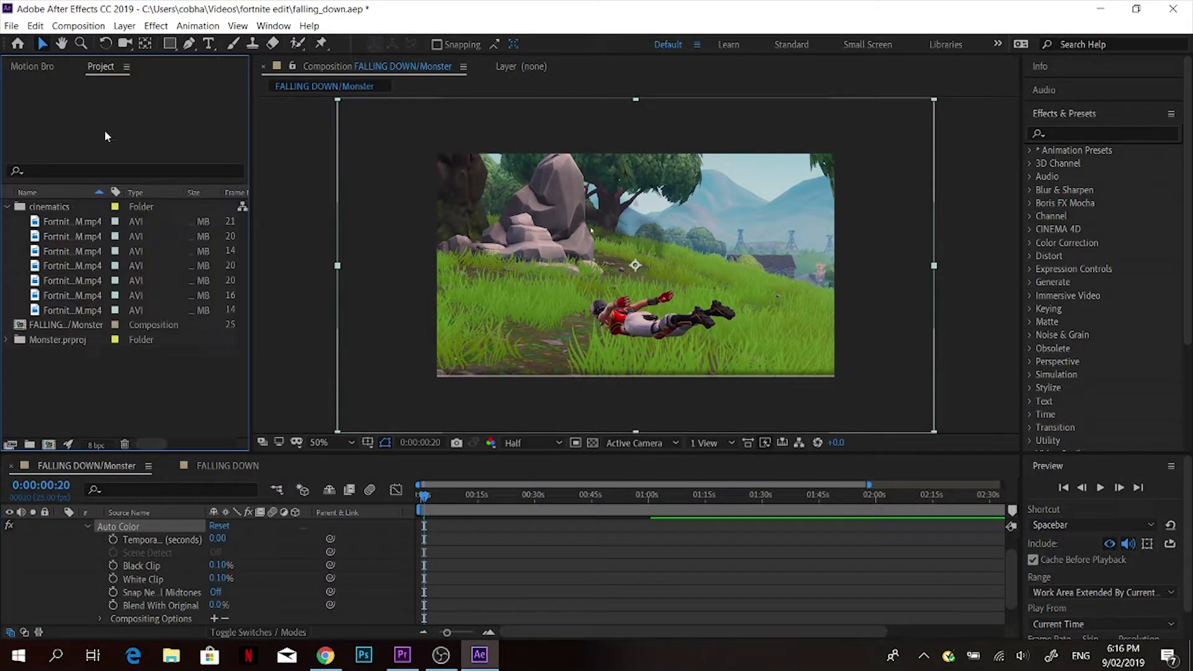
Toggle Auto Color off and on from the timeline to compare the image, and collapse the clip's properties.
scroll(32, 534, up, 1)
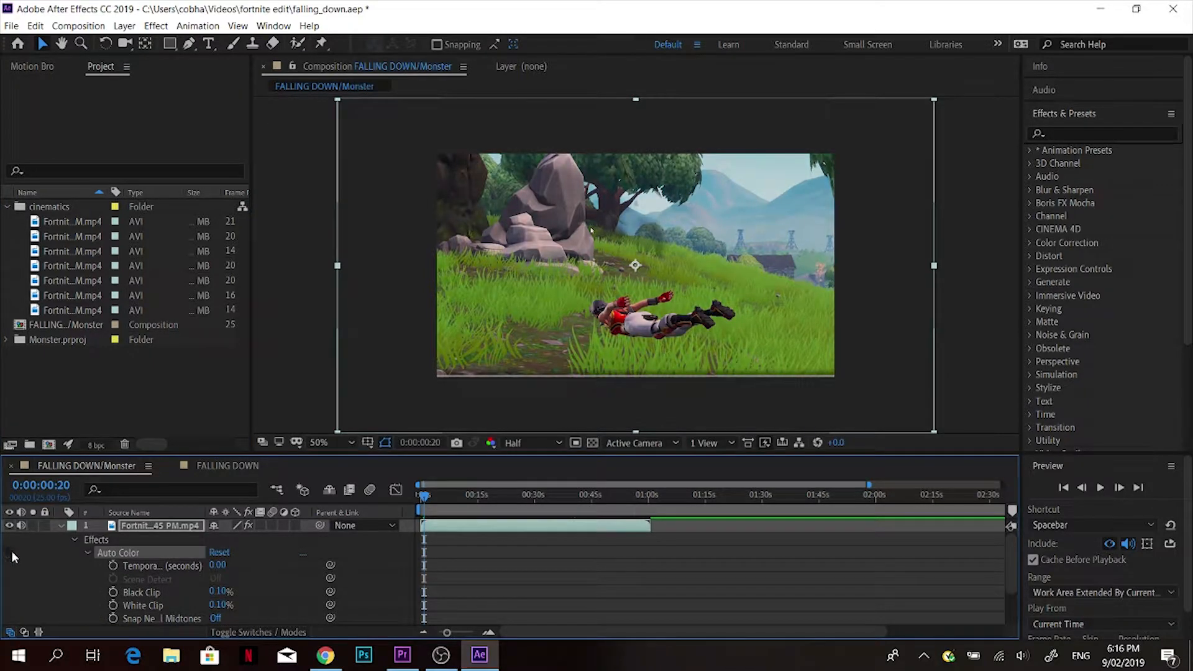
click(9, 525)
click(9, 525)
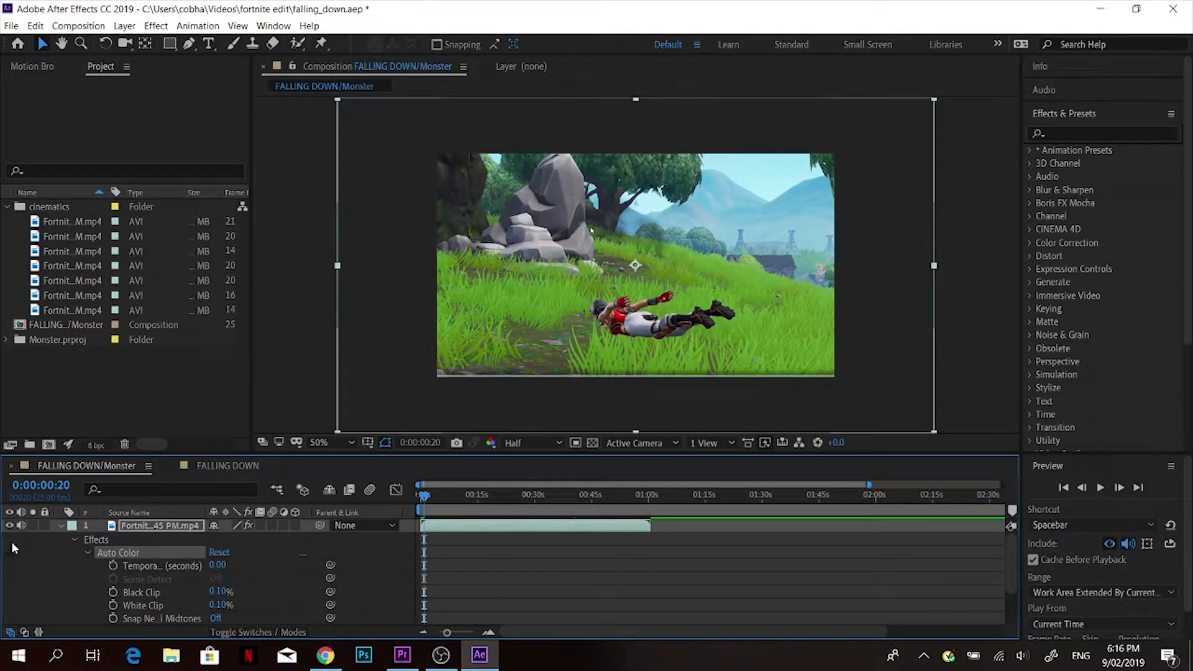
click(10, 551)
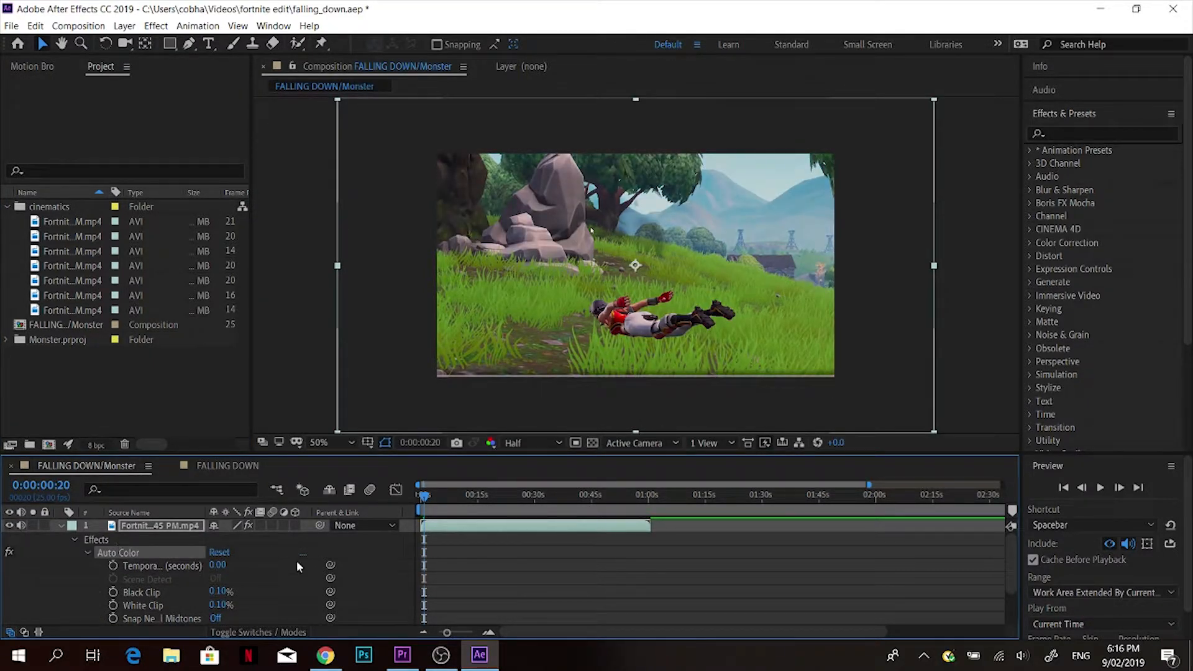
click(59, 525)
Zoom in on the timeline and return the playhead to the composition's first frame.
drag(447, 632, 472, 632)
scroll(496, 565, down, 5)
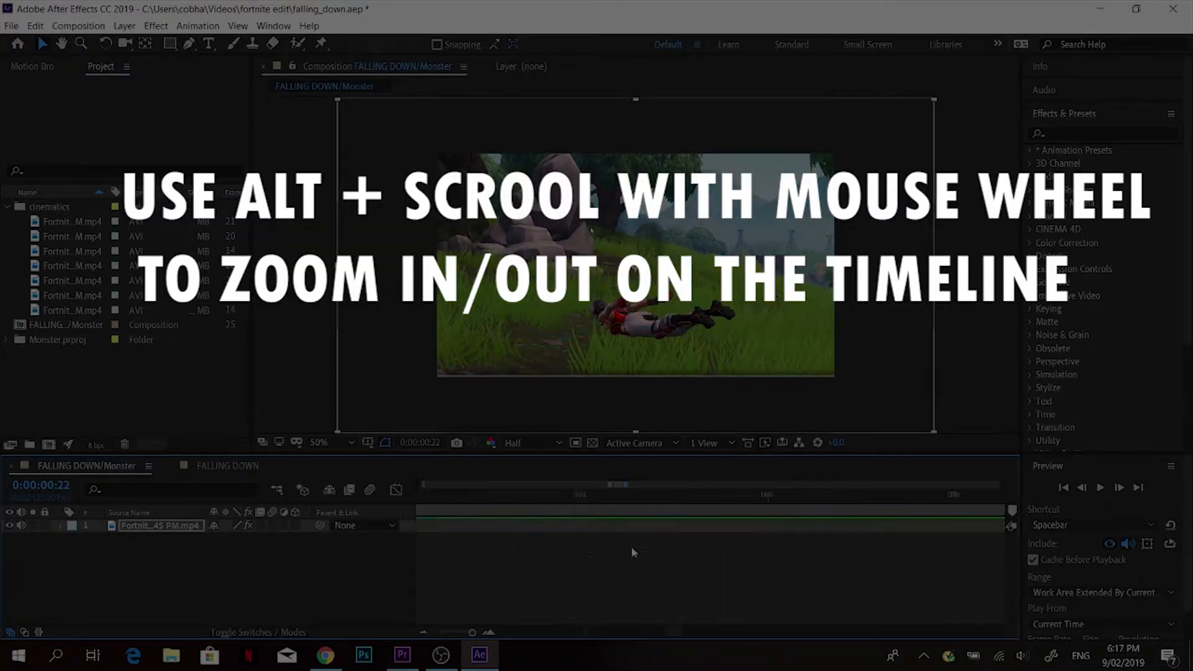
key(Home)
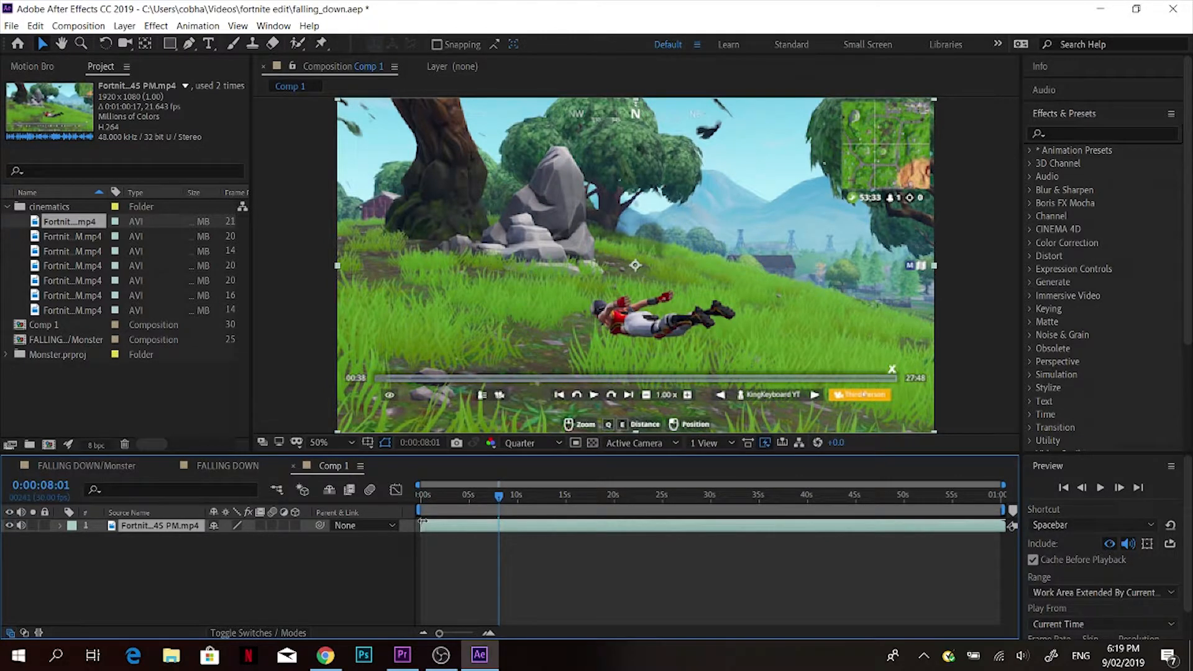
Trim the start of the Comp 1 clip to about 21 seconds, and undo the further trim that follows.
drag(422, 523, 627, 542)
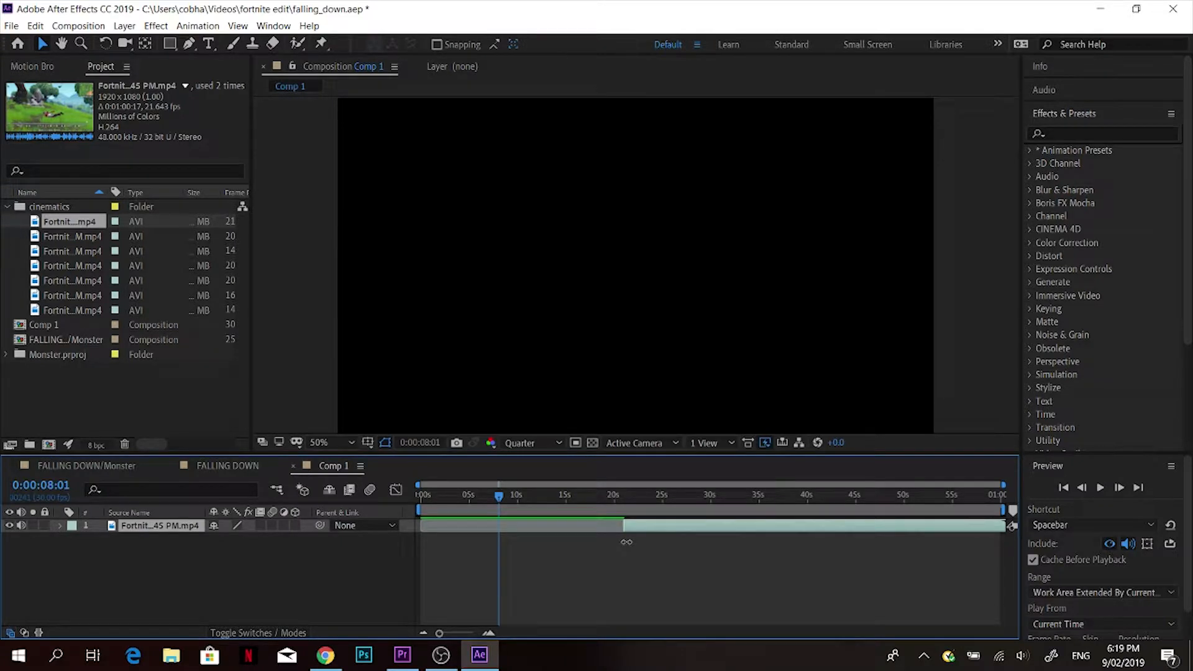
click(573, 497)
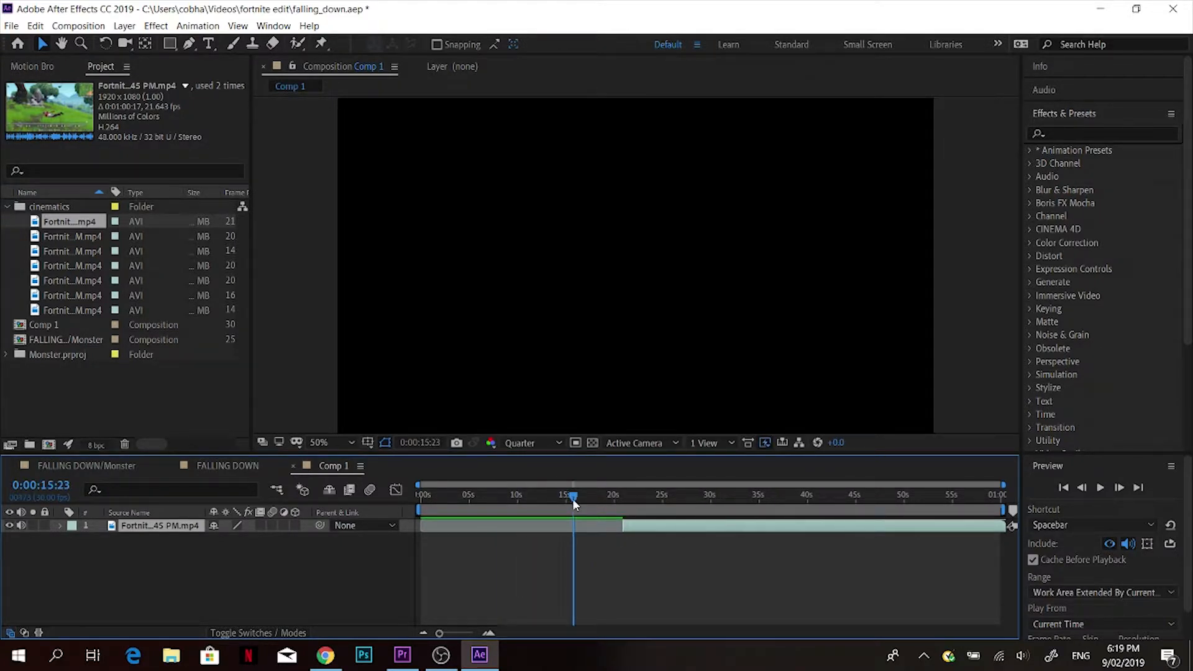
drag(624, 524, 740, 525)
key(ctrl+z)
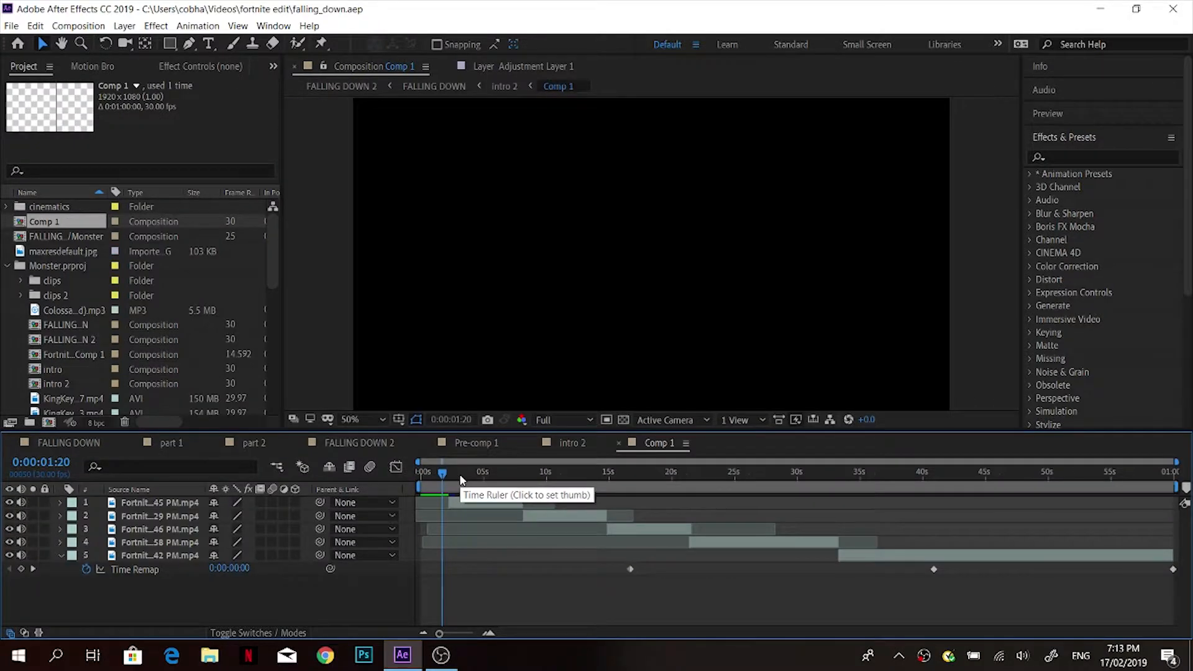
Play Comp 1 and set its preview resolution to Quarter.
key(space)
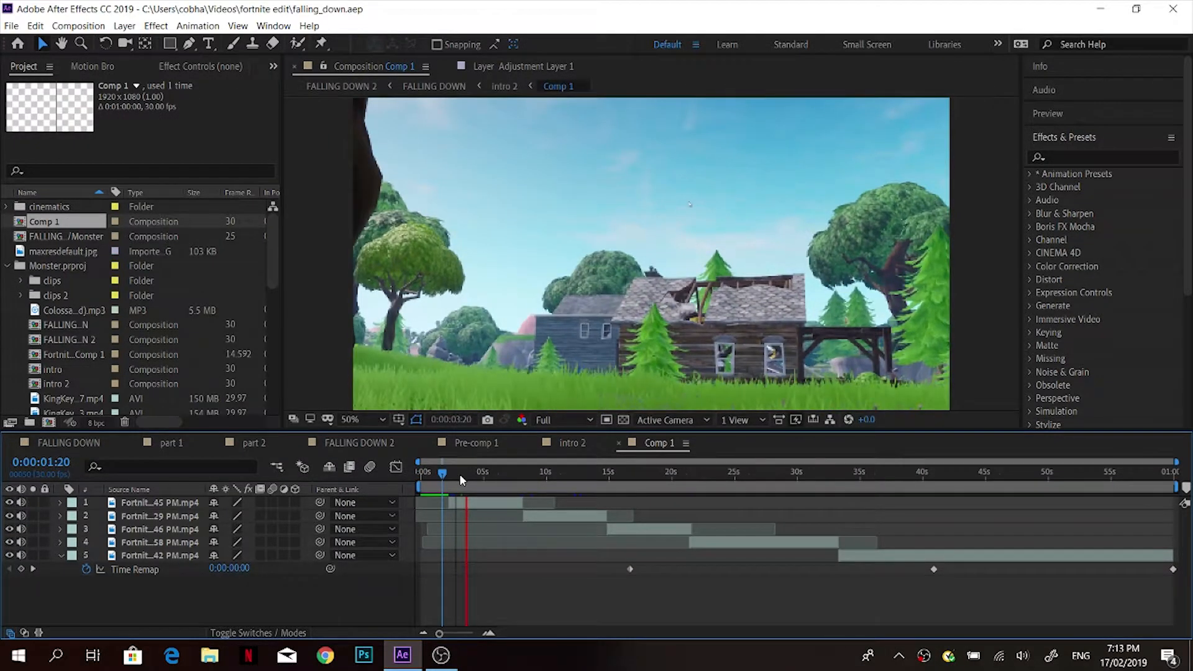
click(553, 420)
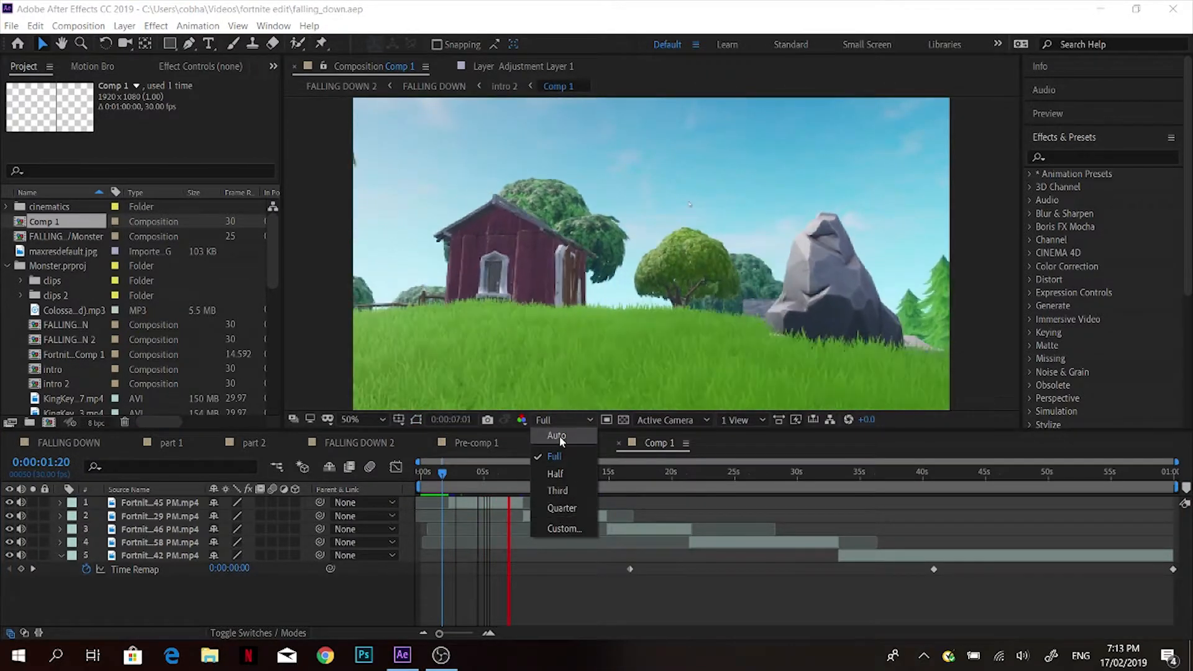
click(557, 508)
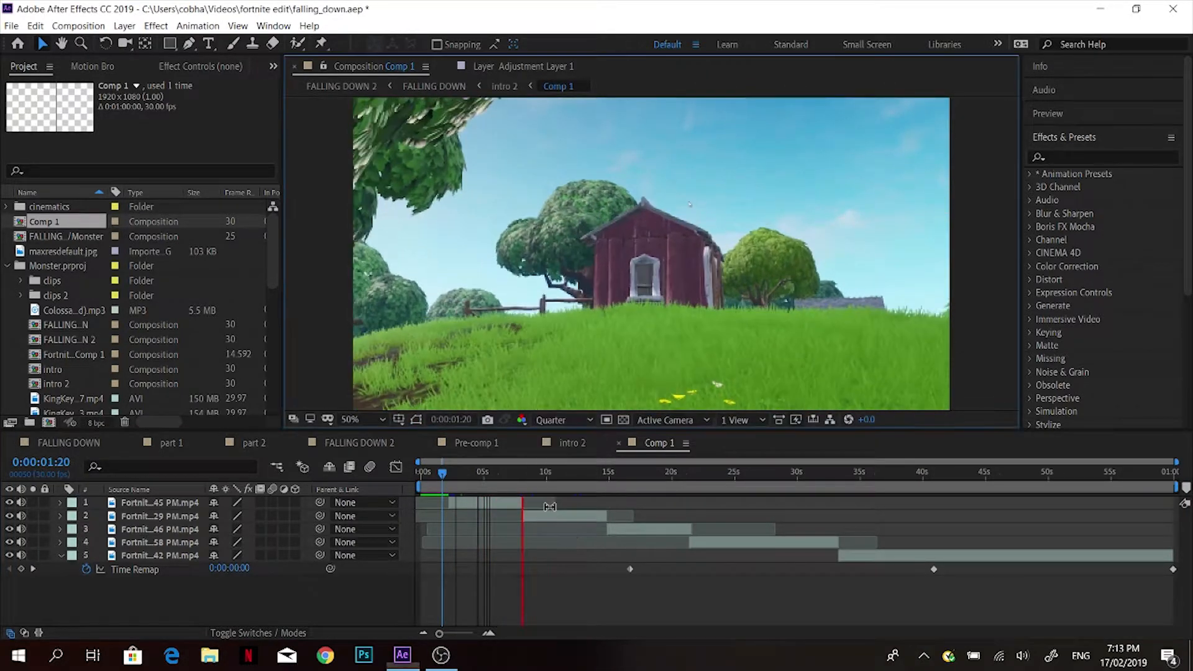
Play Comp 1 from 0:00:02:07, scrub through the clips to 0:00:21:24, and go back to 0:00:18:08.
click(449, 473)
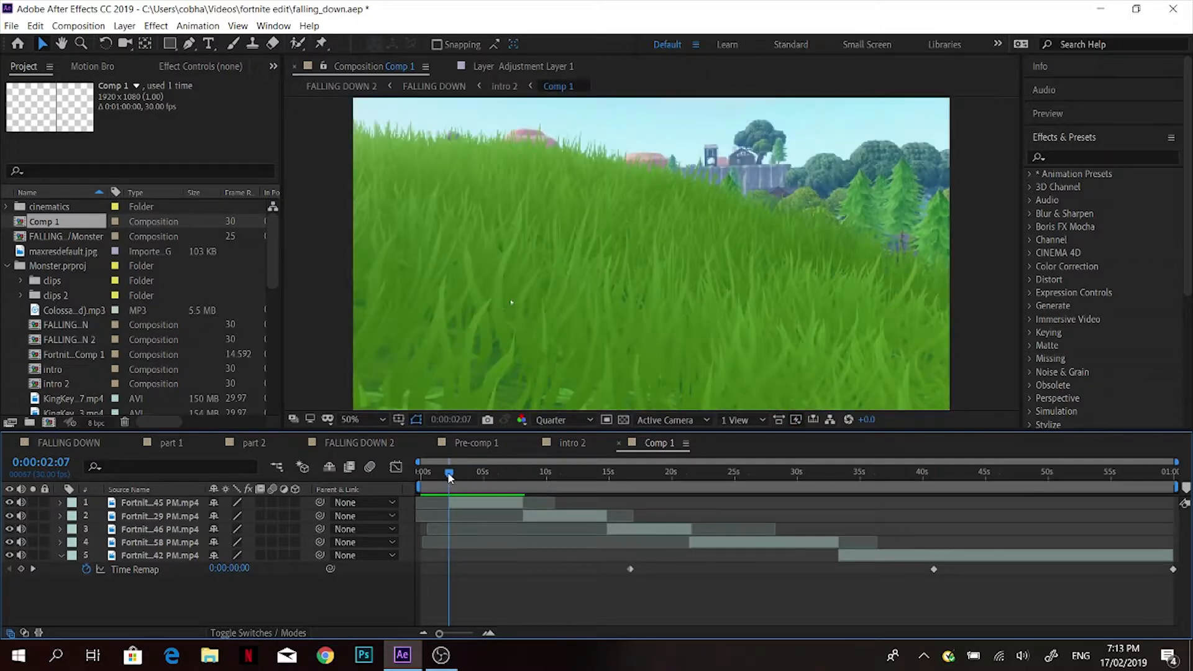
key(space)
click(533, 501)
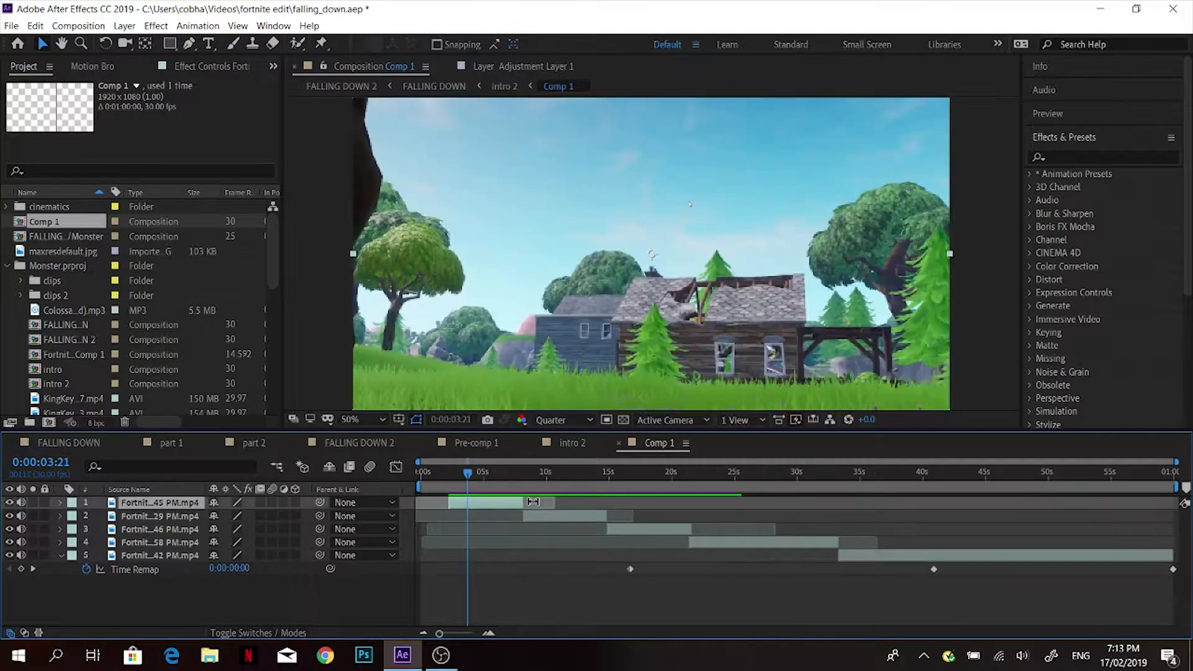
drag(508, 478, 694, 534)
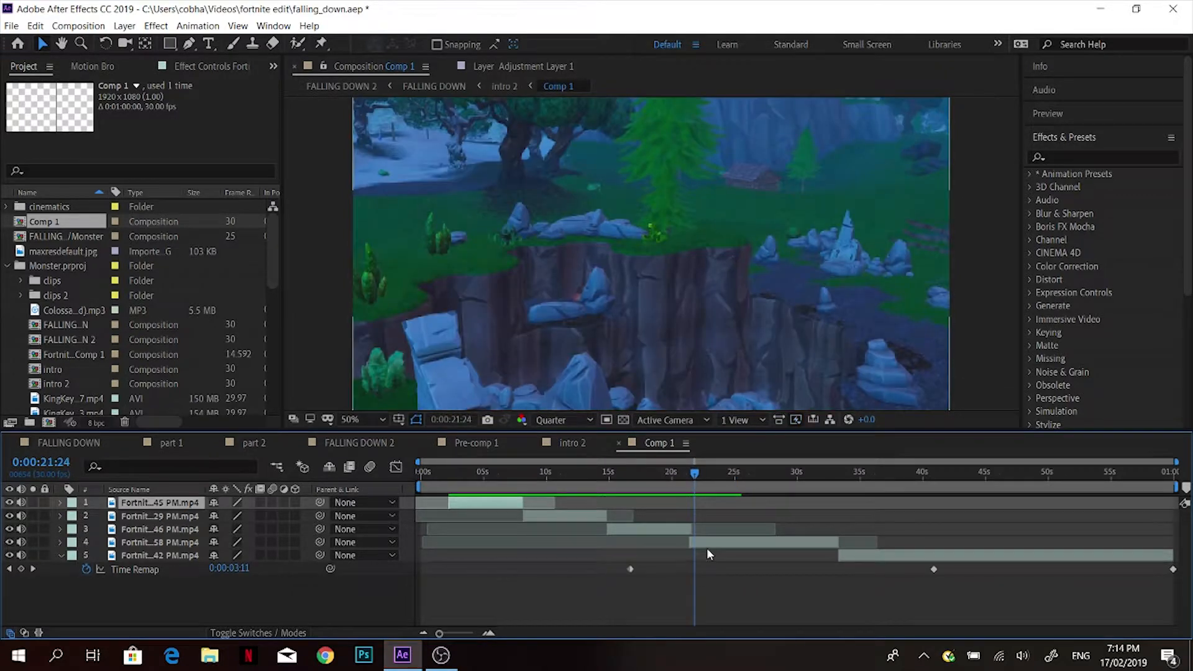
click(706, 547)
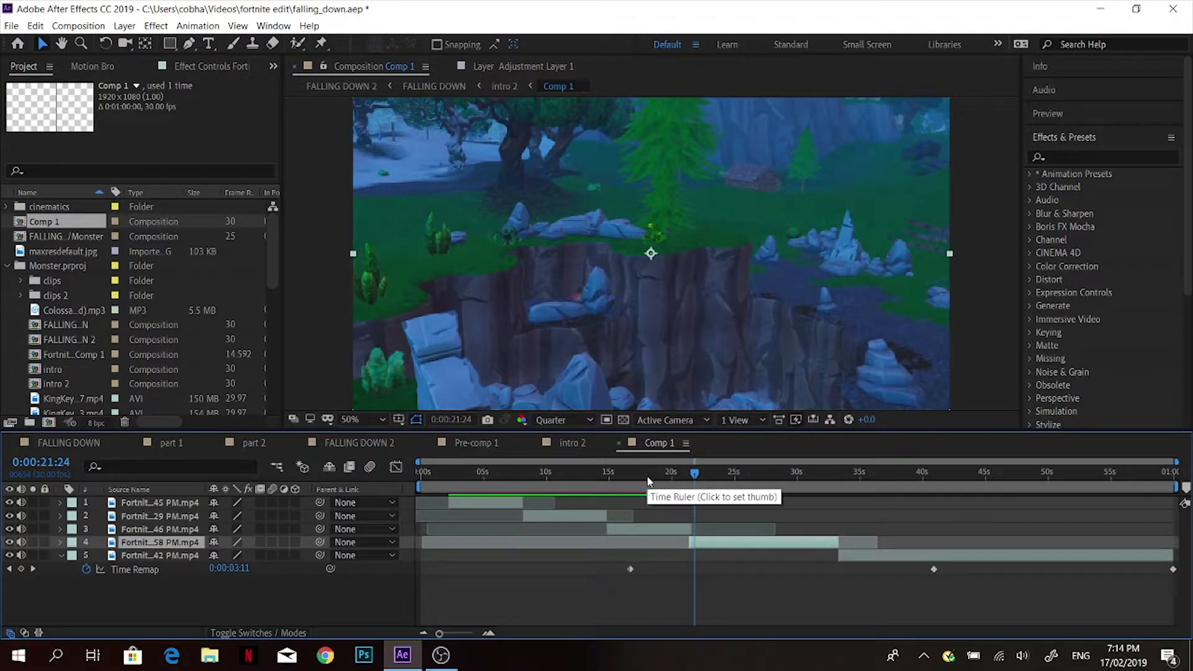
mouse_move(658, 467)
mouse_down()
mouse_move(747, 464)
mouse_move(650, 473)
mouse_up()
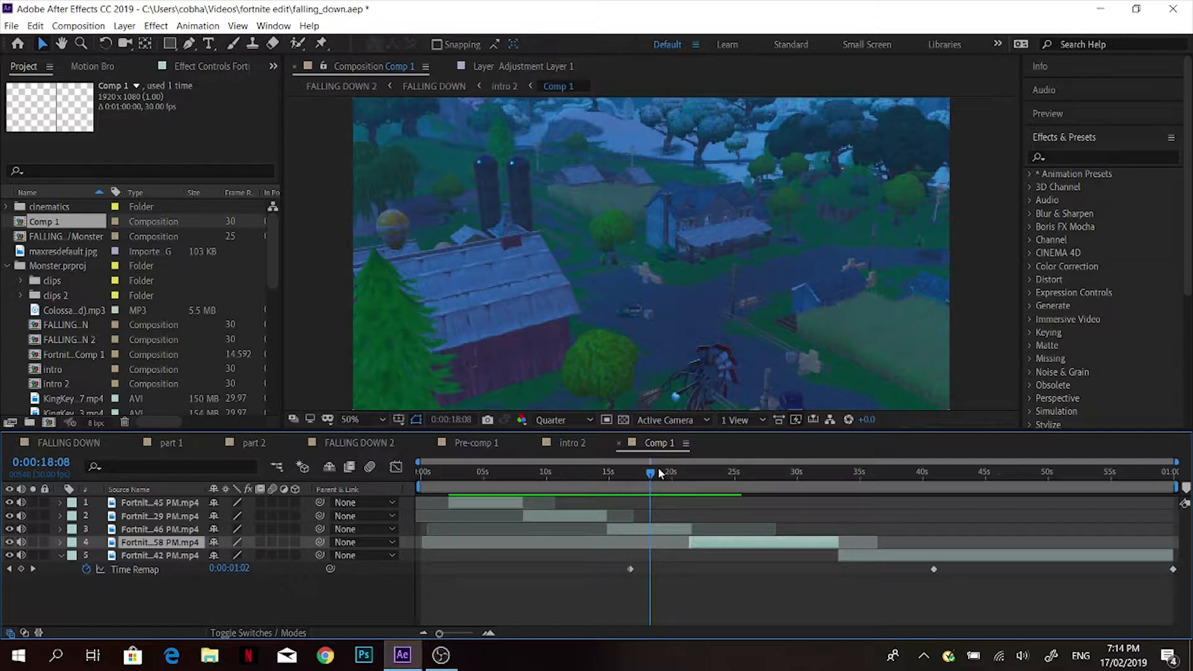
Enable time remapping on the third clip, with the playhead at 0:00:15:18.
click(644, 524)
click(60, 529)
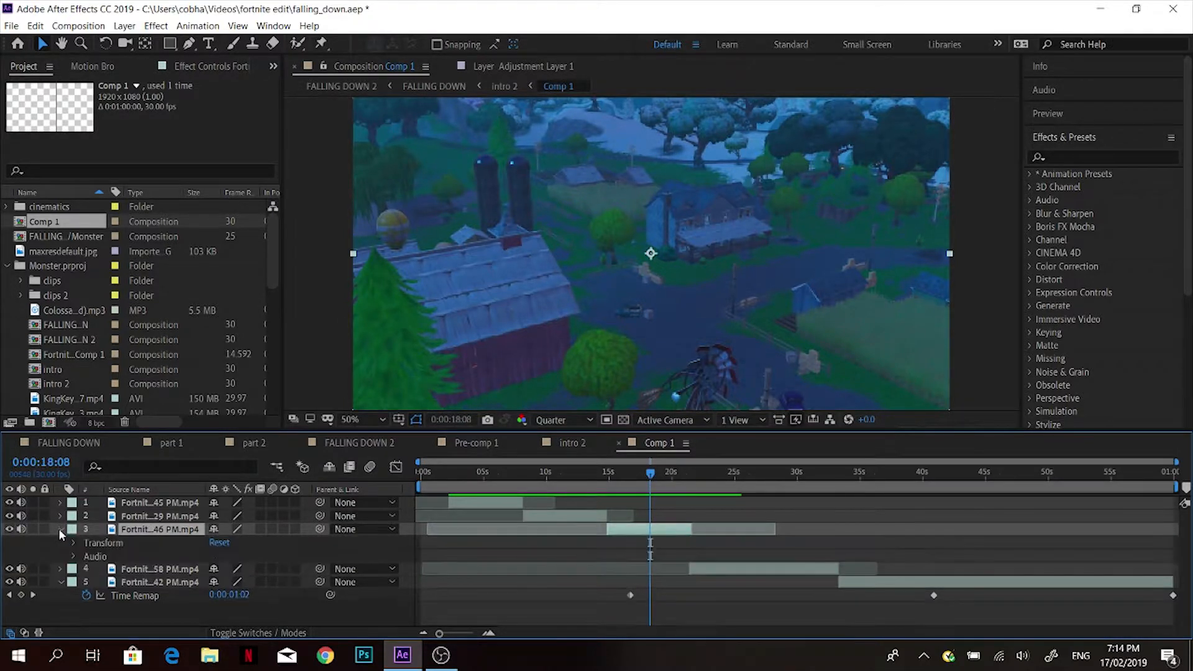
click(60, 529)
click(59, 529)
click(617, 490)
key(ctrl+alt+t)
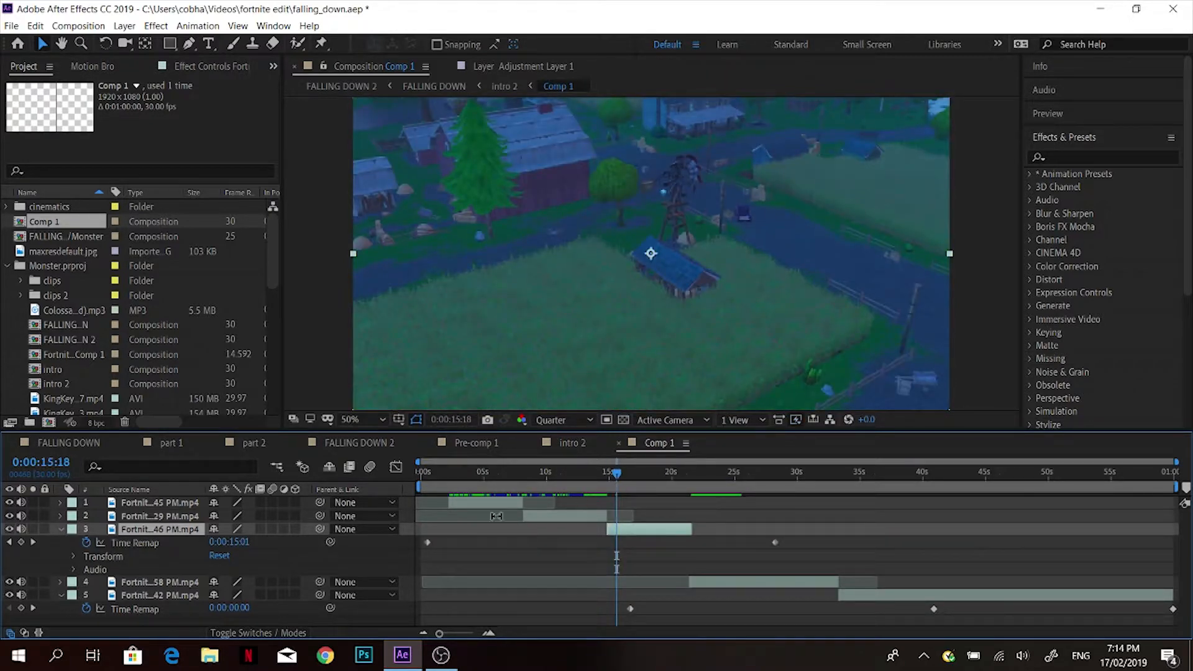
Try to extend the third clip's start back toward its first Time Remap keyframe, and undo the extension.
drag(429, 472, 427, 476)
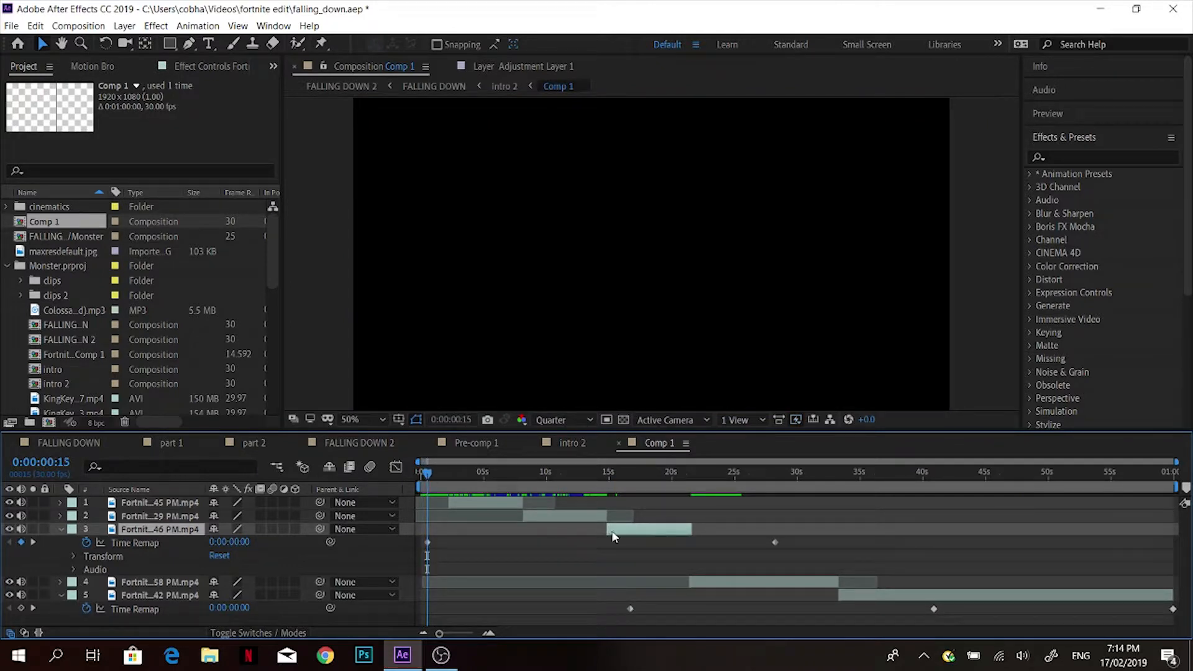
drag(607, 529, 434, 528)
key(ctrl+z)
Speed up the third clip by moving its last Time Remap keyframe to about 22 seconds, and play from 0:00:15:01.
drag(504, 472, 614, 484)
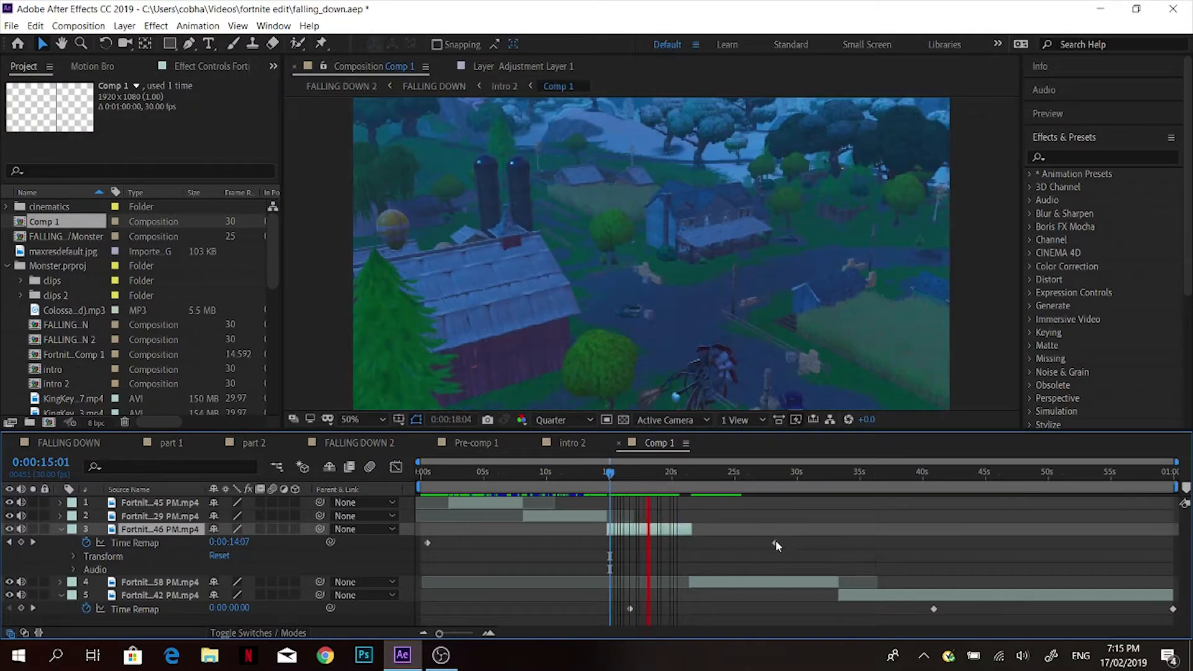
drag(775, 540, 684, 553)
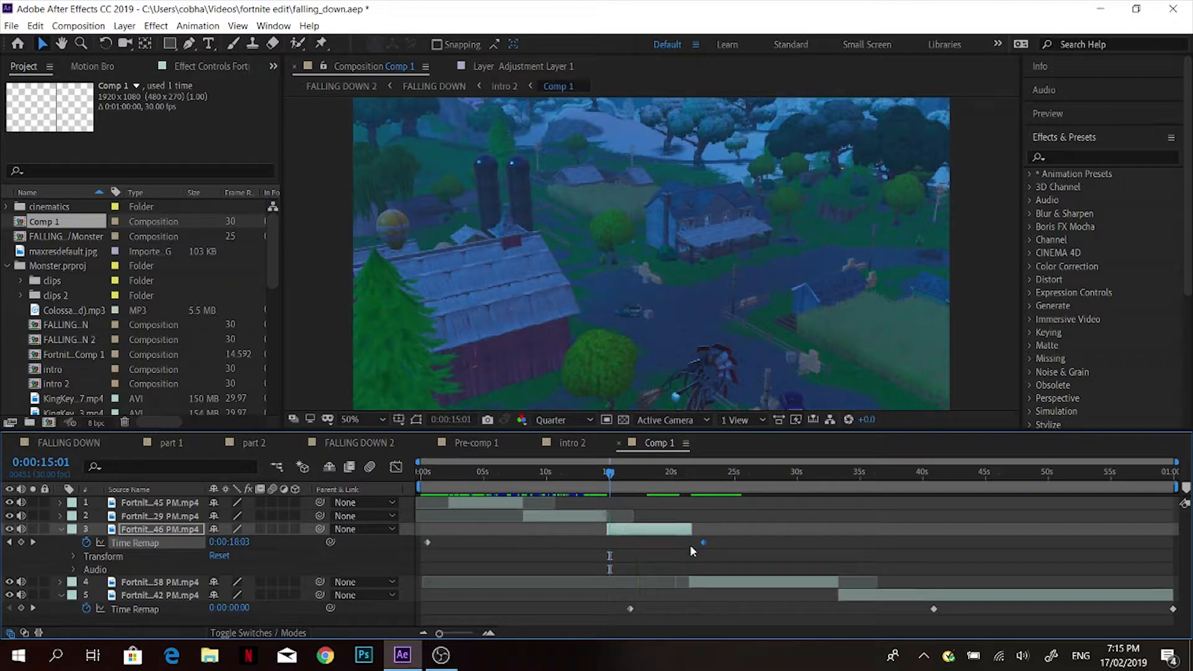
key(space)
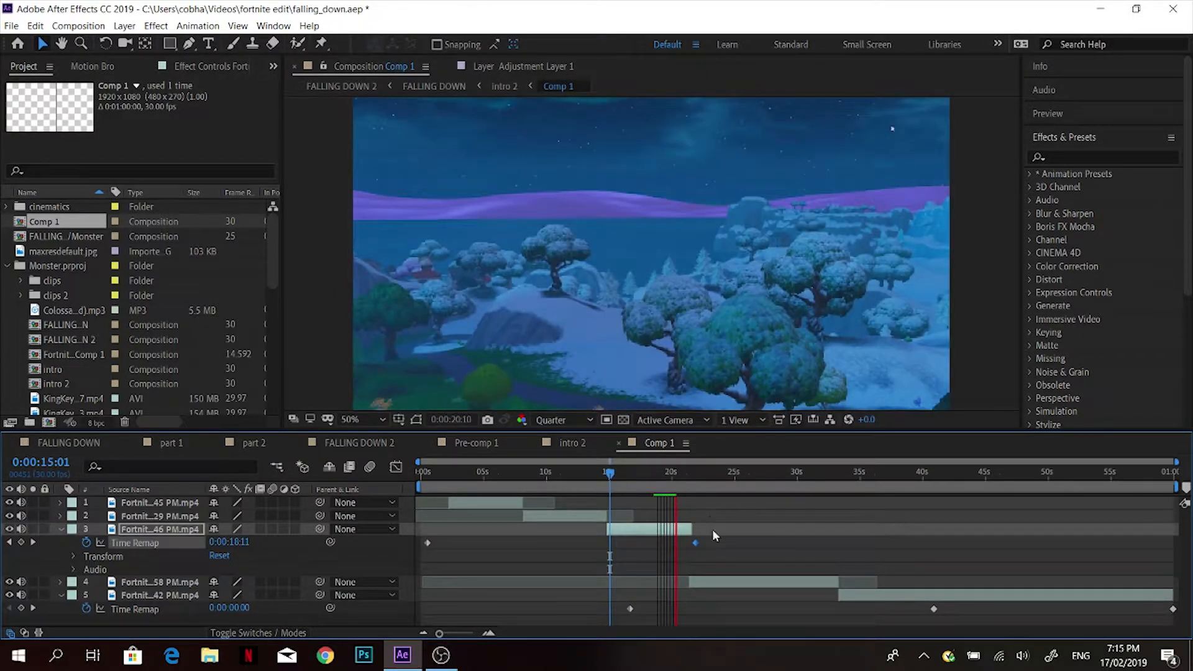
Add a Time Remap keyframe with value 0:00:00:00 at 0:00:20:28 on the third clip, and check the frame at 0:00:21:09.
click(684, 479)
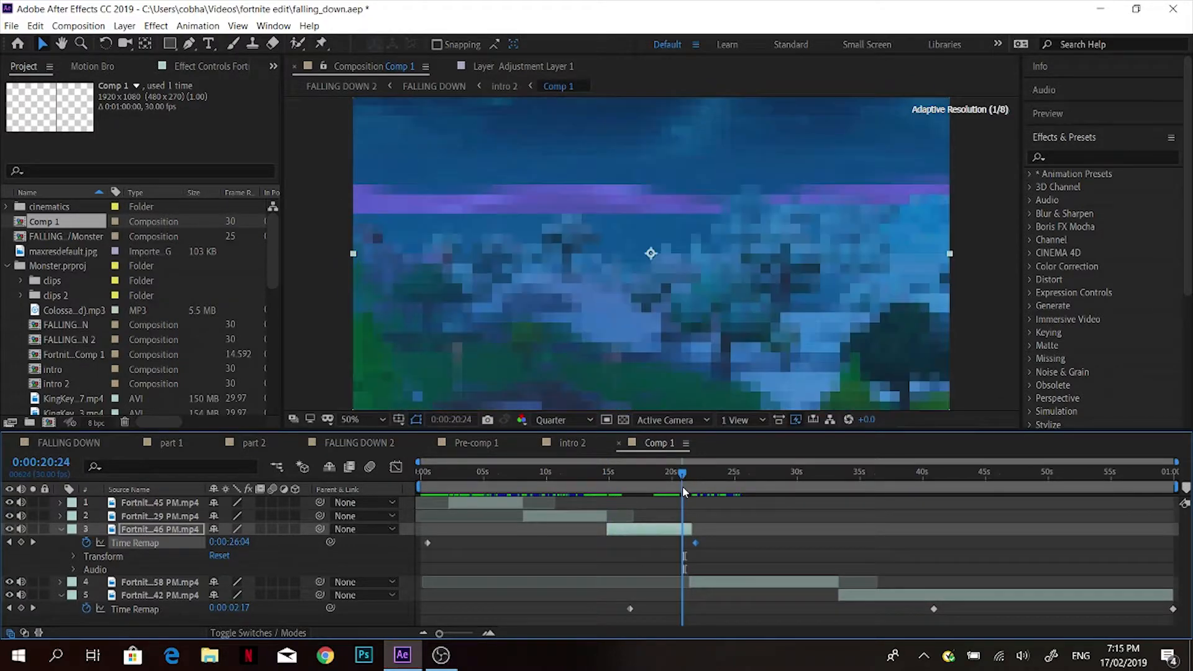
click(684, 486)
mouse_move(230, 542)
mouse_down()
mouse_move(411, 507)
mouse_move(543, 516)
mouse_move(193, 550)
mouse_move(248, 520)
mouse_move(243, 545)
mouse_up()
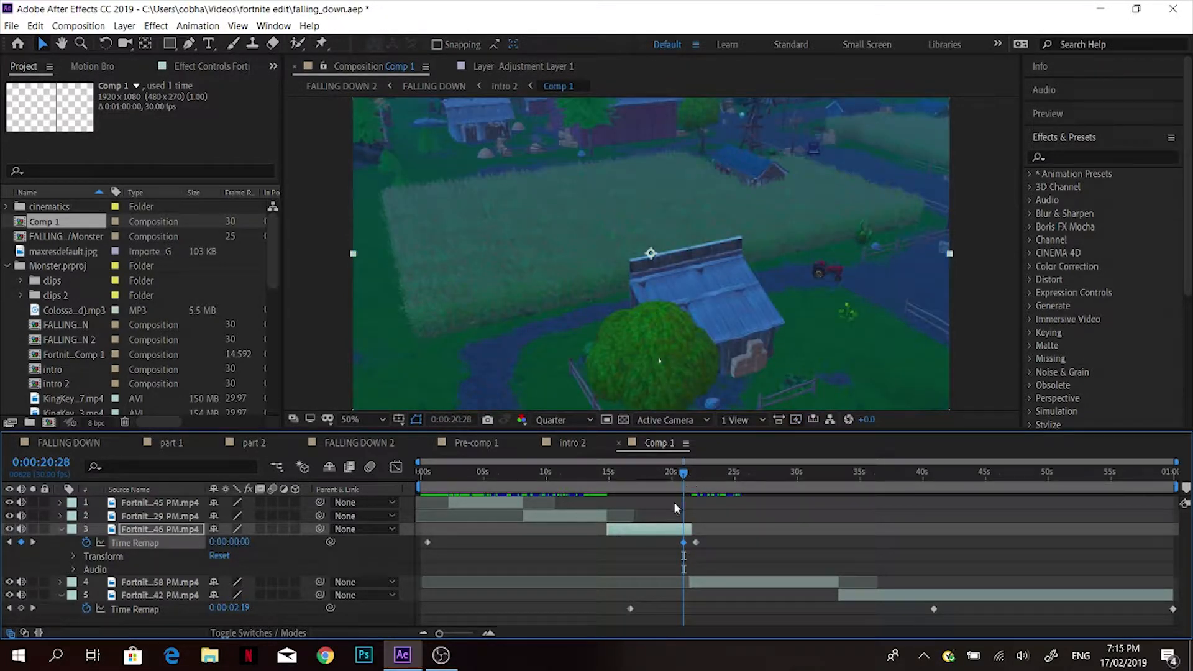
click(687, 477)
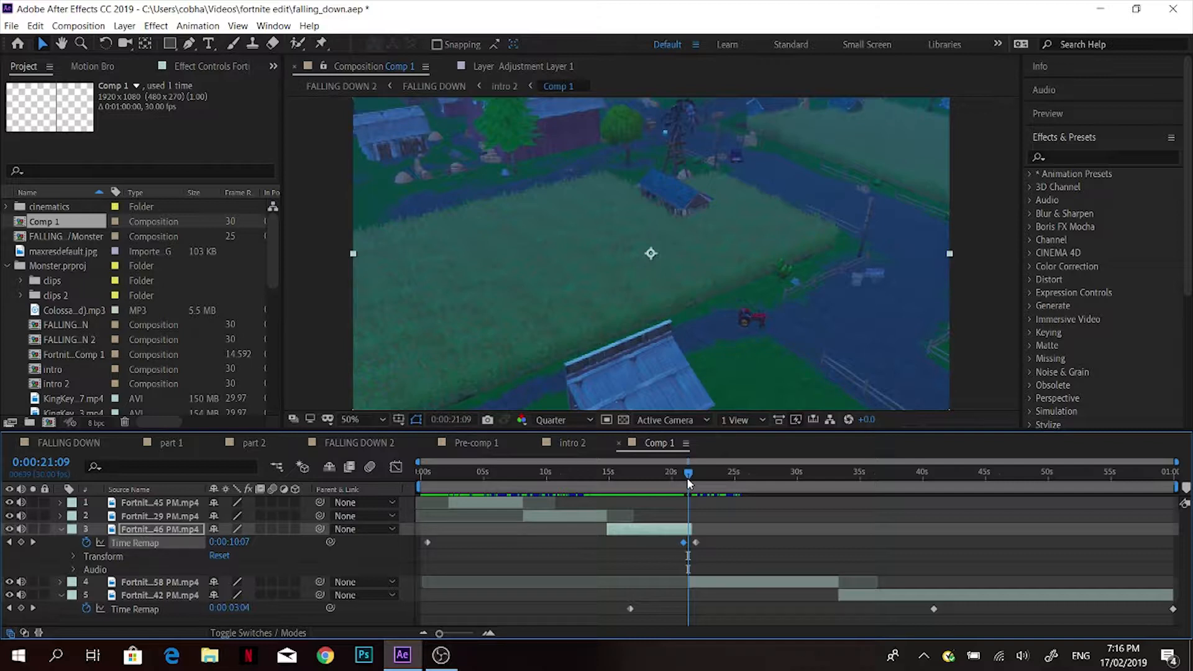
Set the fifth clip's Time Remap value to 0:00:33:02 at 0:00:59:28 to change its playback speed.
click(848, 475)
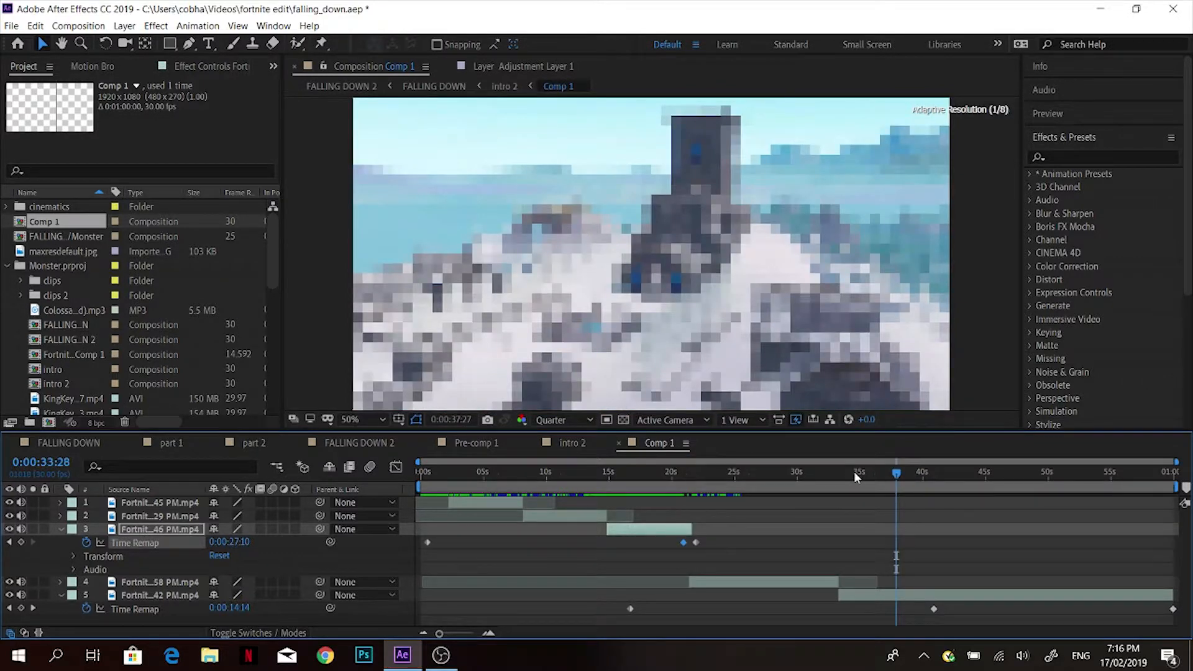
click(1173, 474)
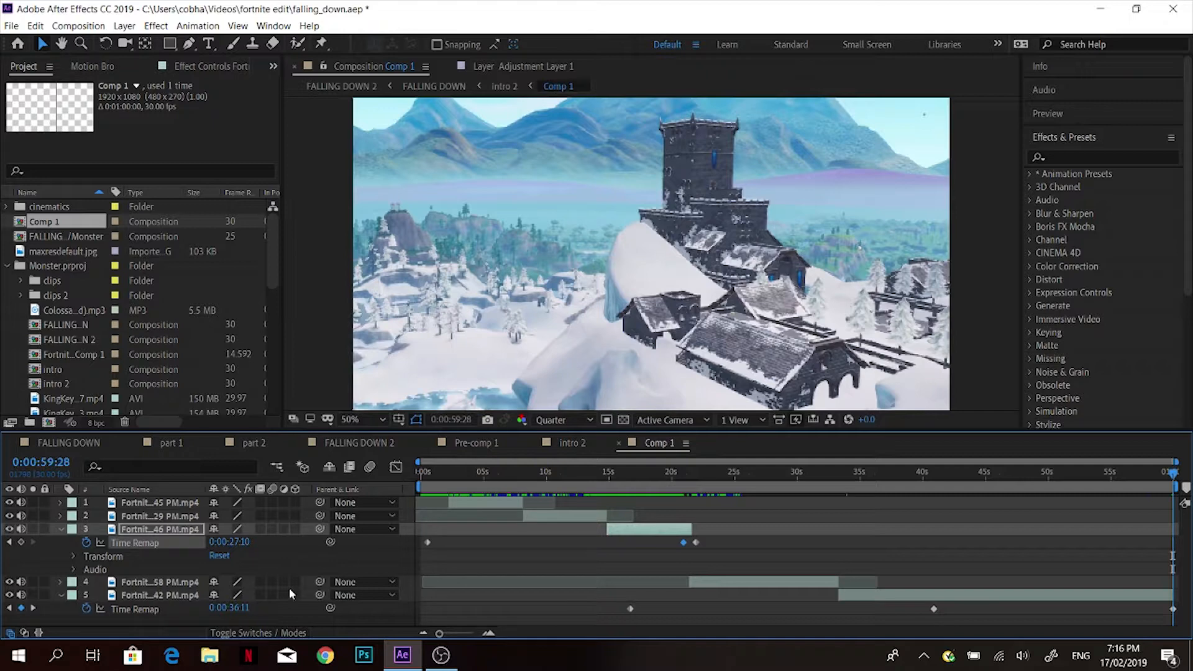
drag(245, 609, 355, 614)
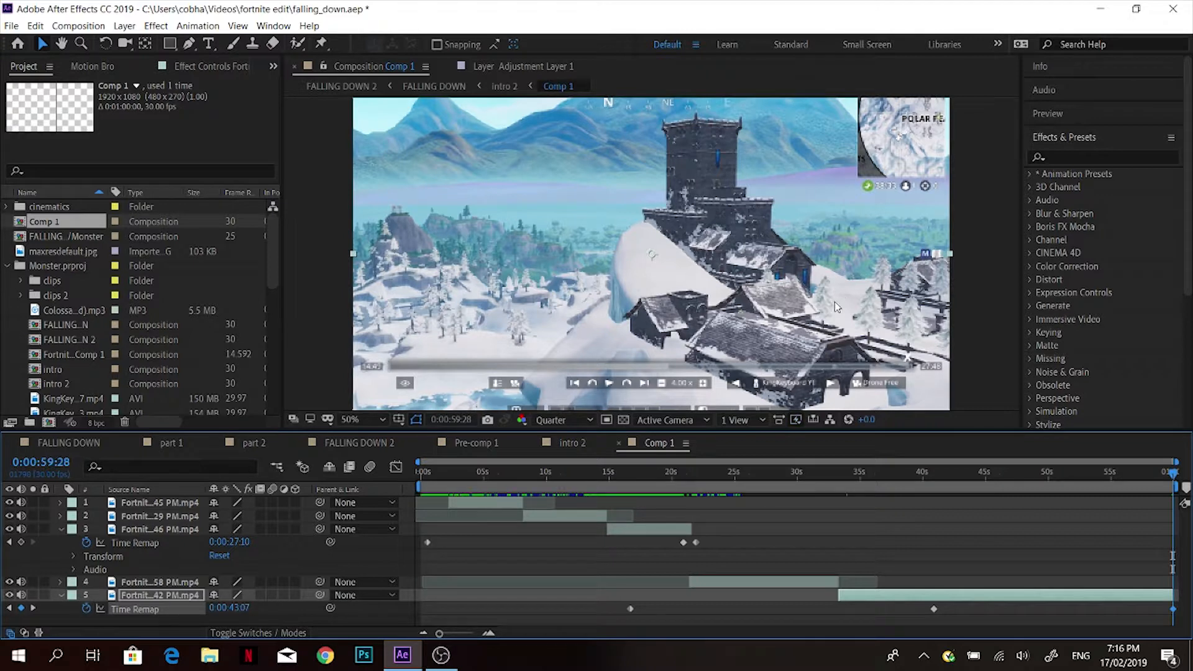
drag(247, 607, 56, 571)
drag(241, 609, 1117, 528)
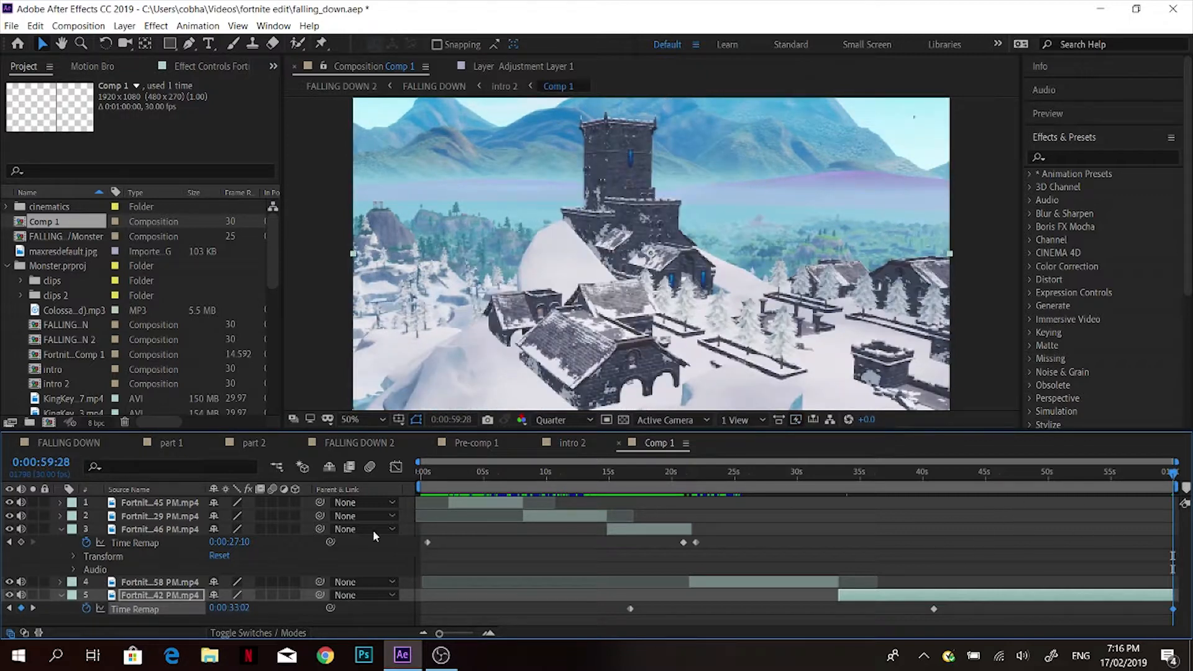
Delete all Time Remap keyframes from the third clip, collapse the layer properties, and return the playhead toward the start.
click(148, 544)
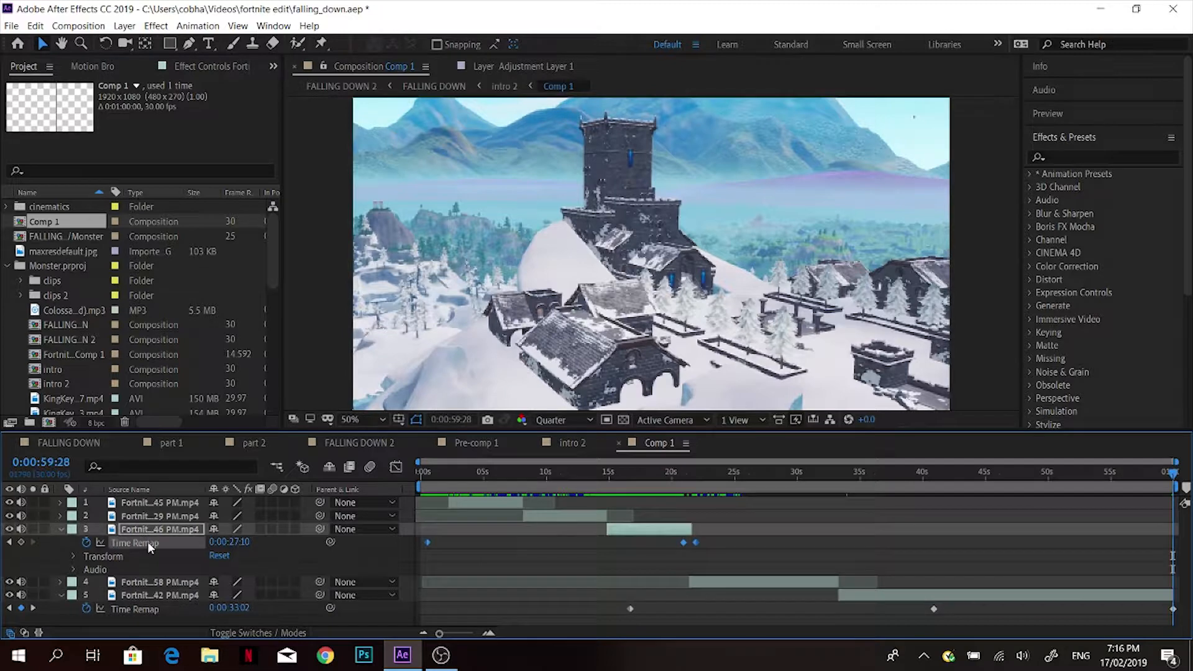
key(Delete)
key(u)
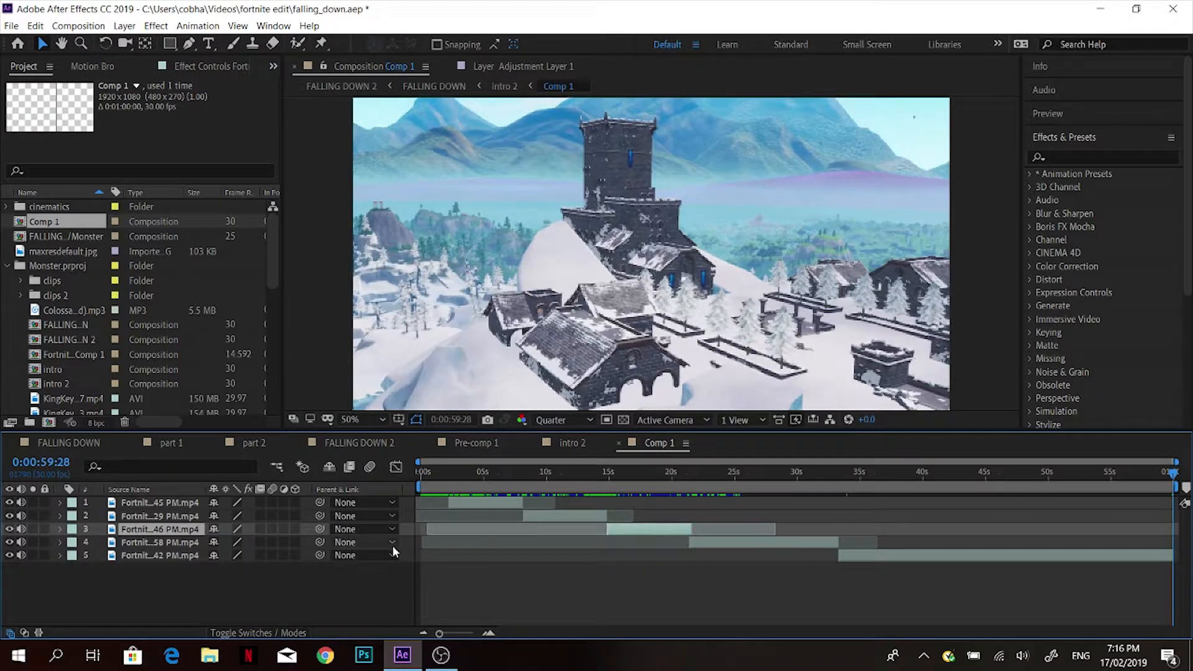
drag(466, 471, 413, 494)
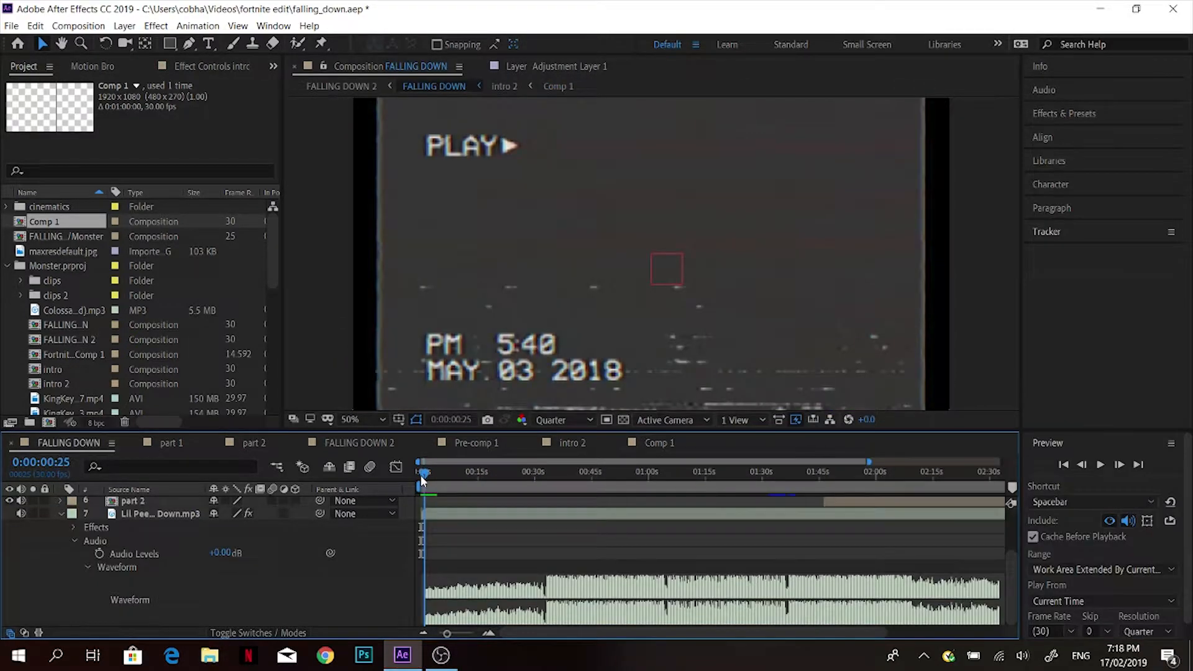
Scrub through the intro of the FALLING DOWN composition from 0:00:00:25 to about 0:00:25:12.
drag(421, 476, 449, 493)
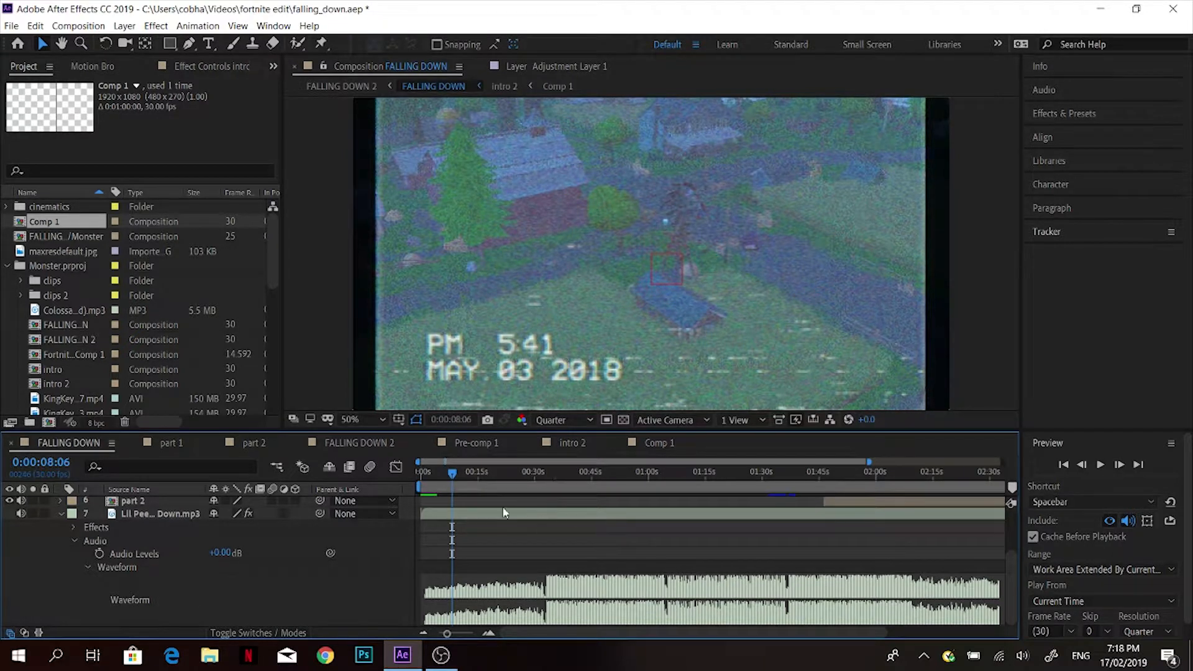
drag(453, 486, 482, 482)
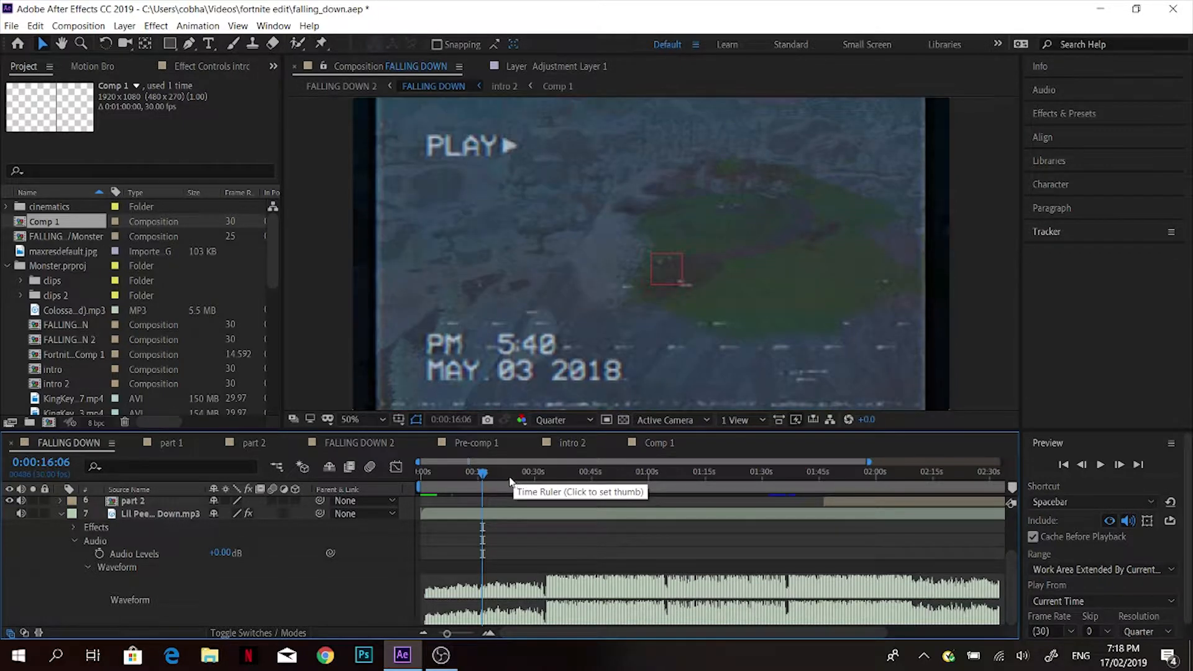
click(501, 475)
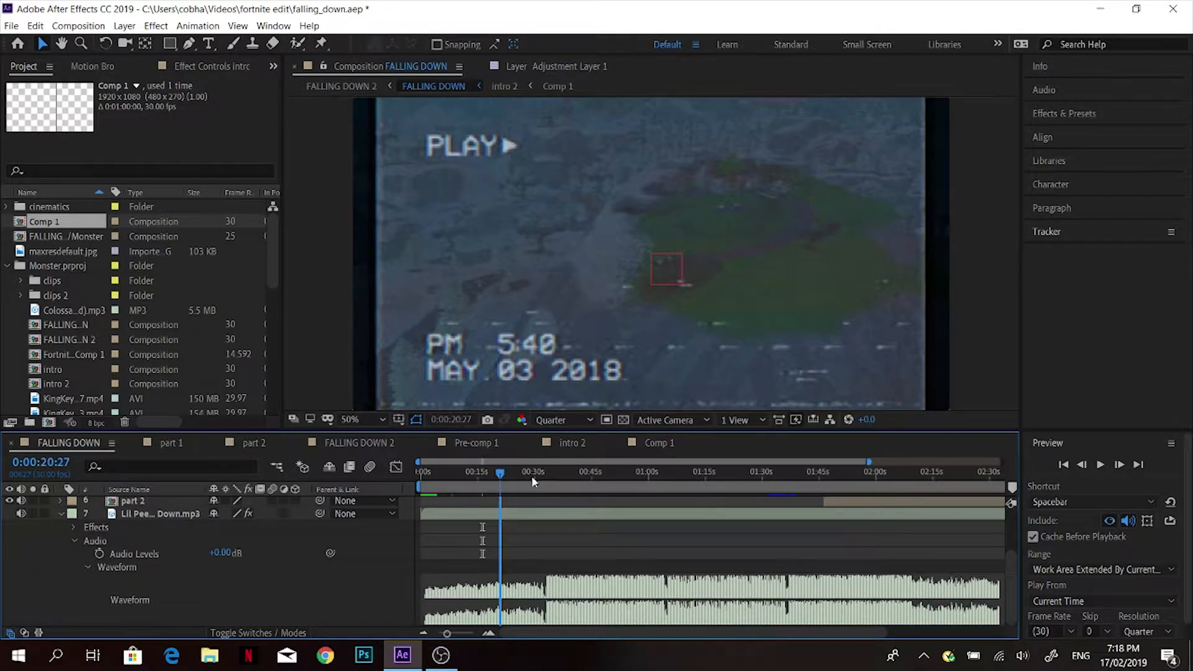
click(530, 476)
click(520, 478)
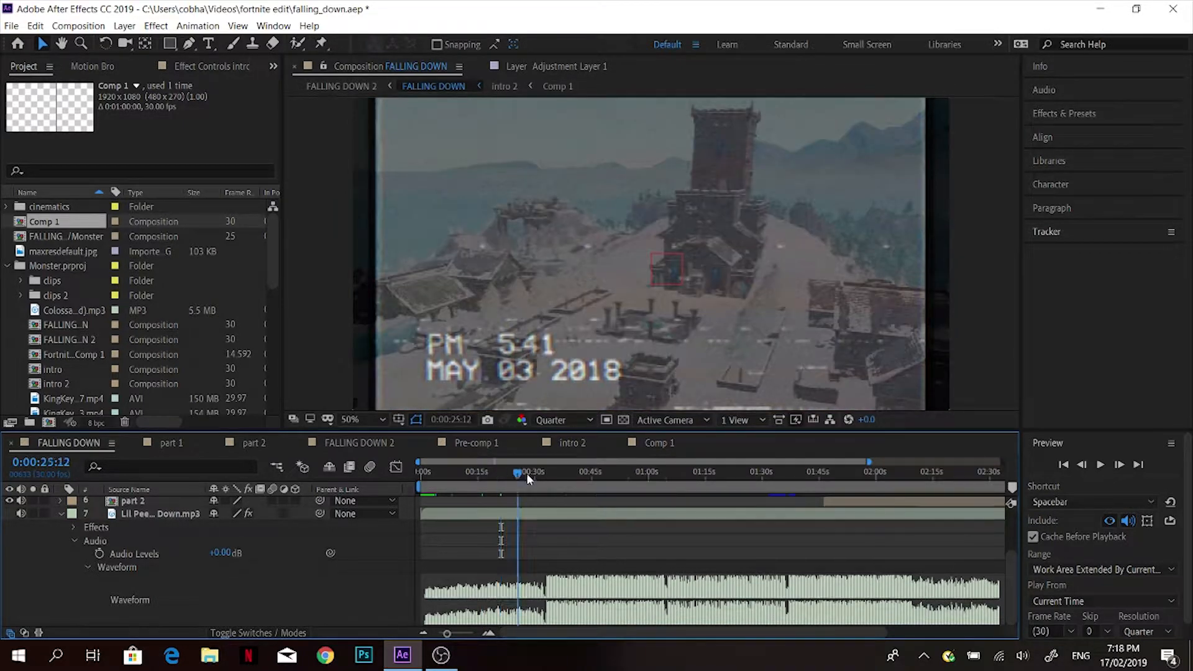
Open the part 1 composition and view its first frame.
click(171, 442)
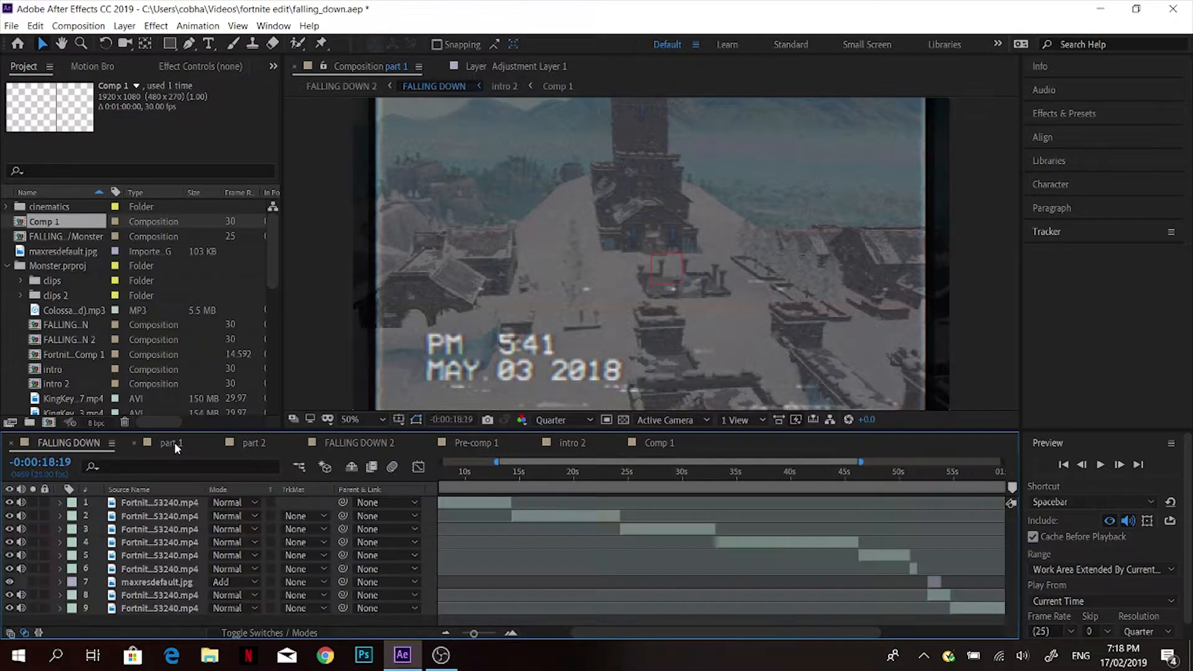
click(174, 442)
drag(541, 461, 418, 494)
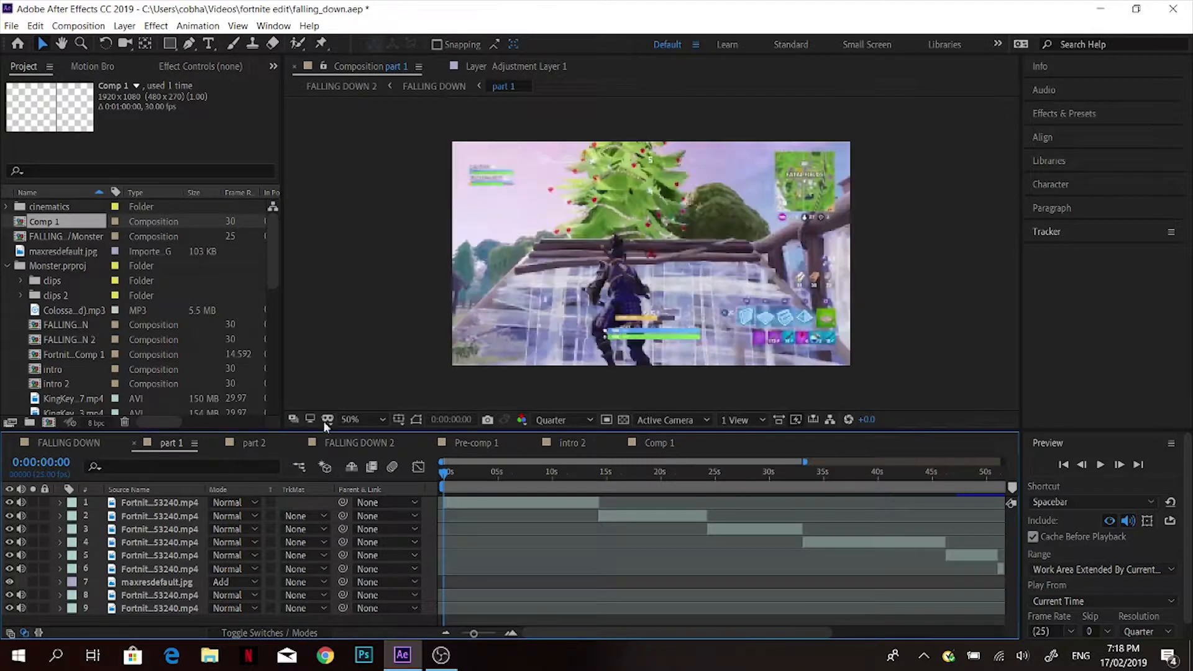
Open the intro 2 composition and examine the VHS overlay on the cinematics at 0:00:08:24, 0:00:13:02 and 0:00:11:14.
click(557, 444)
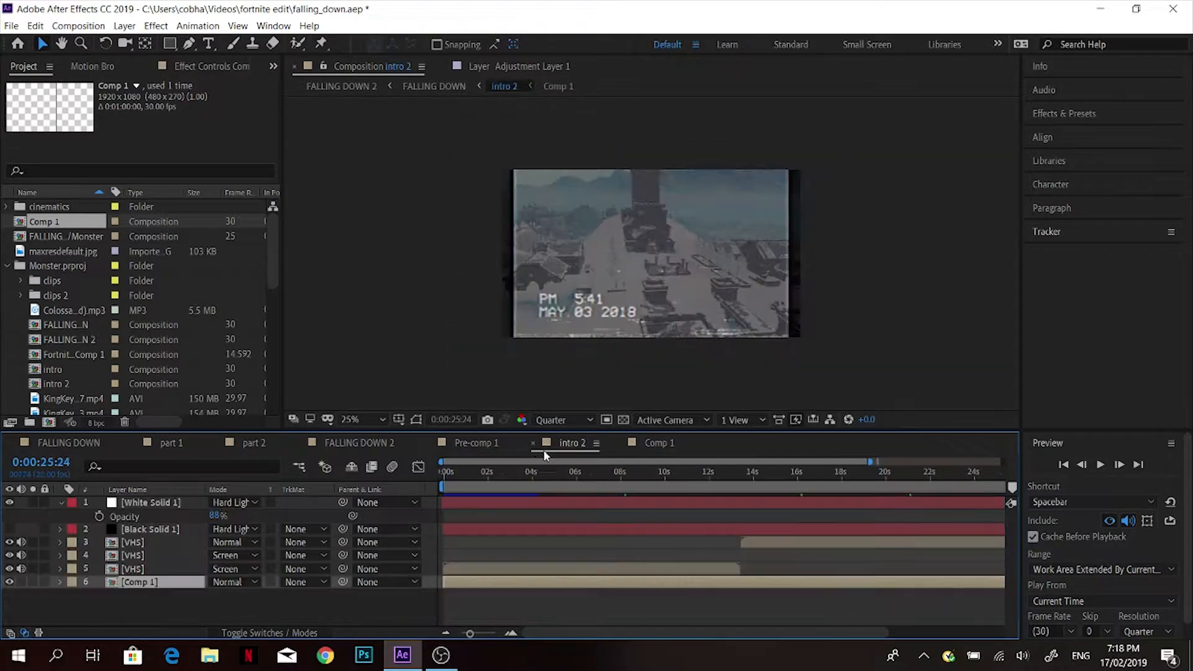
drag(455, 479, 638, 474)
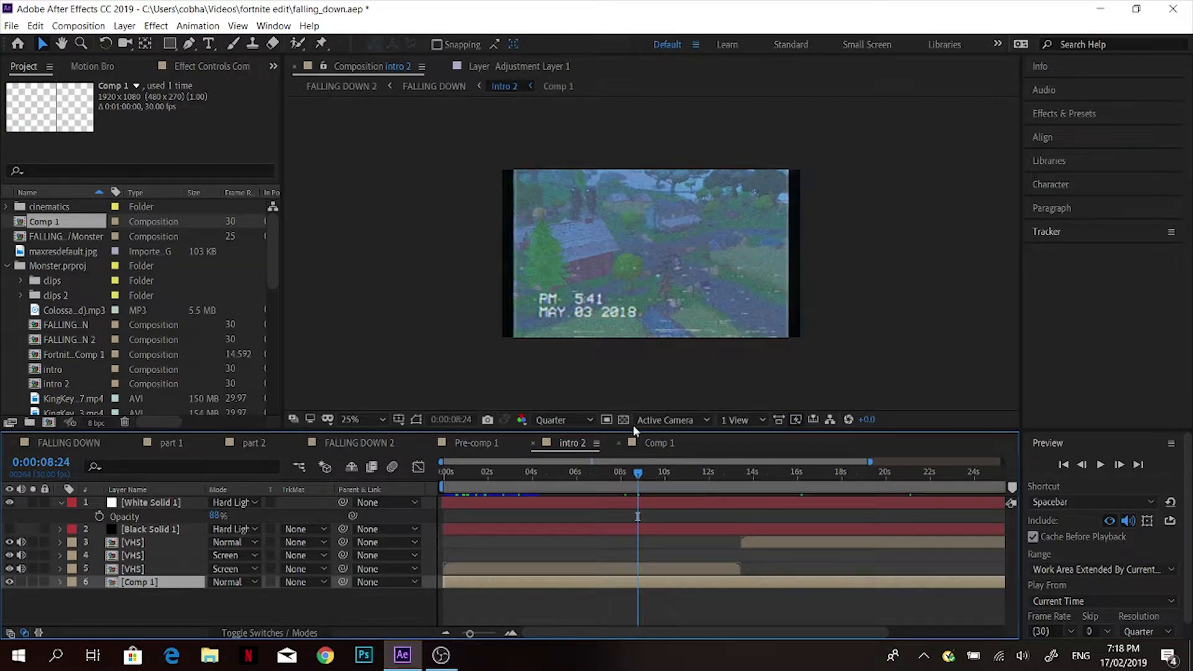
click(703, 473)
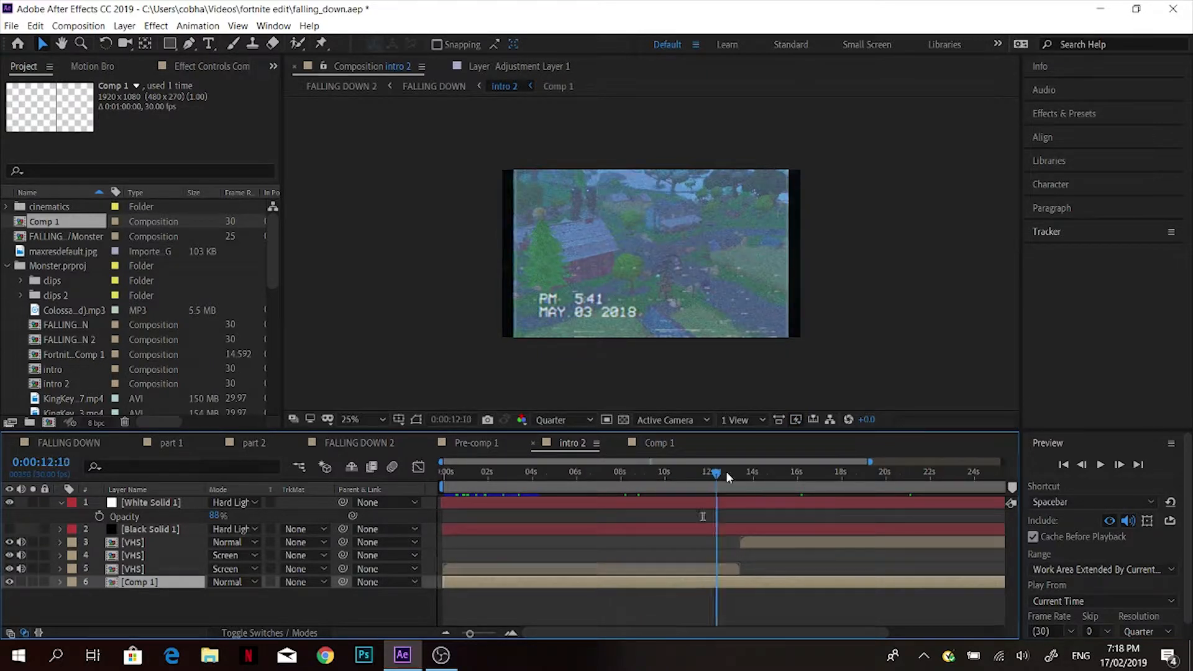
click(733, 472)
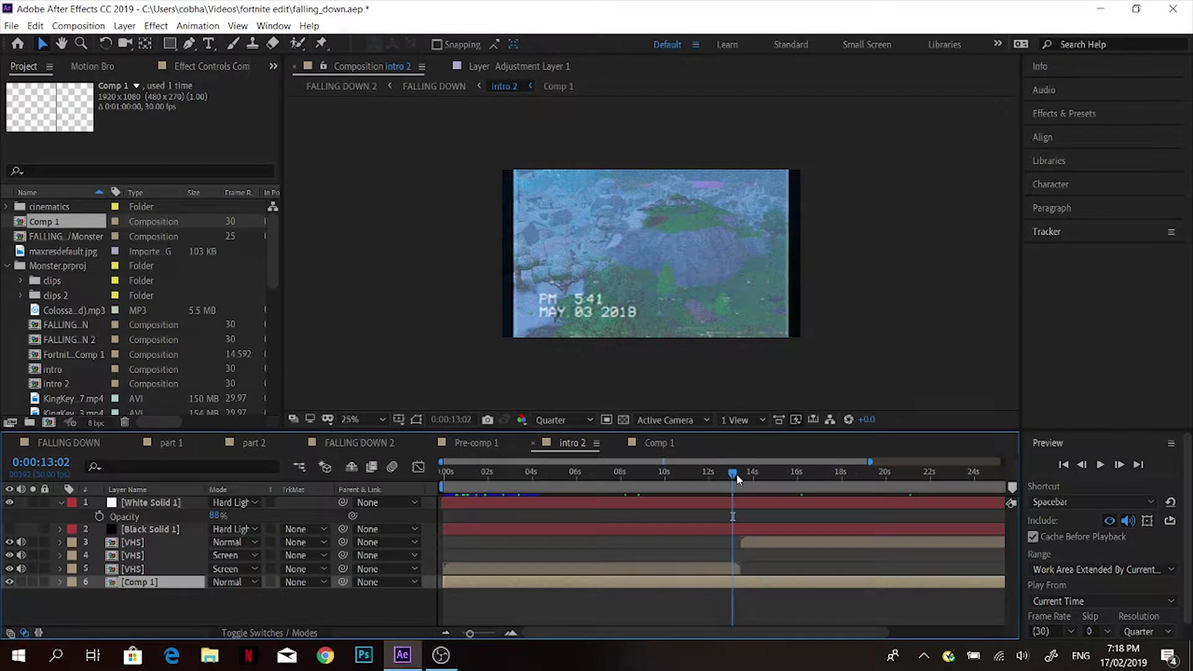
drag(736, 473, 696, 472)
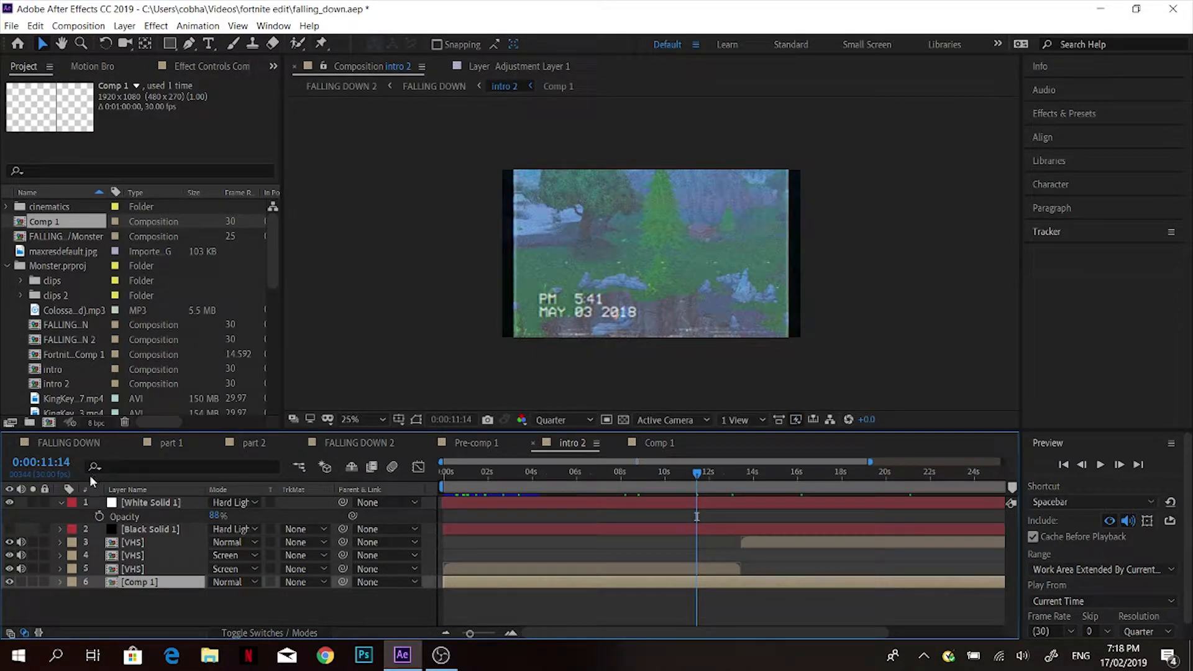
Collapse White Solid 1's properties, open the nested VHS composition from intro 2, and view its first frame.
click(61, 503)
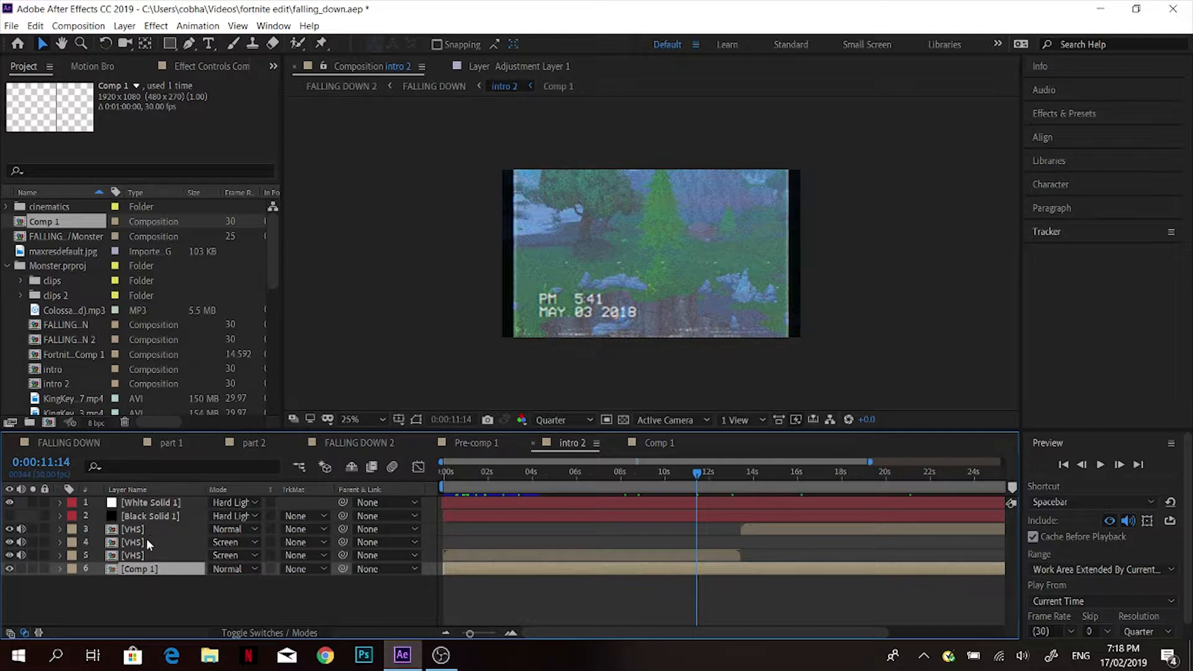
double_click(134, 550)
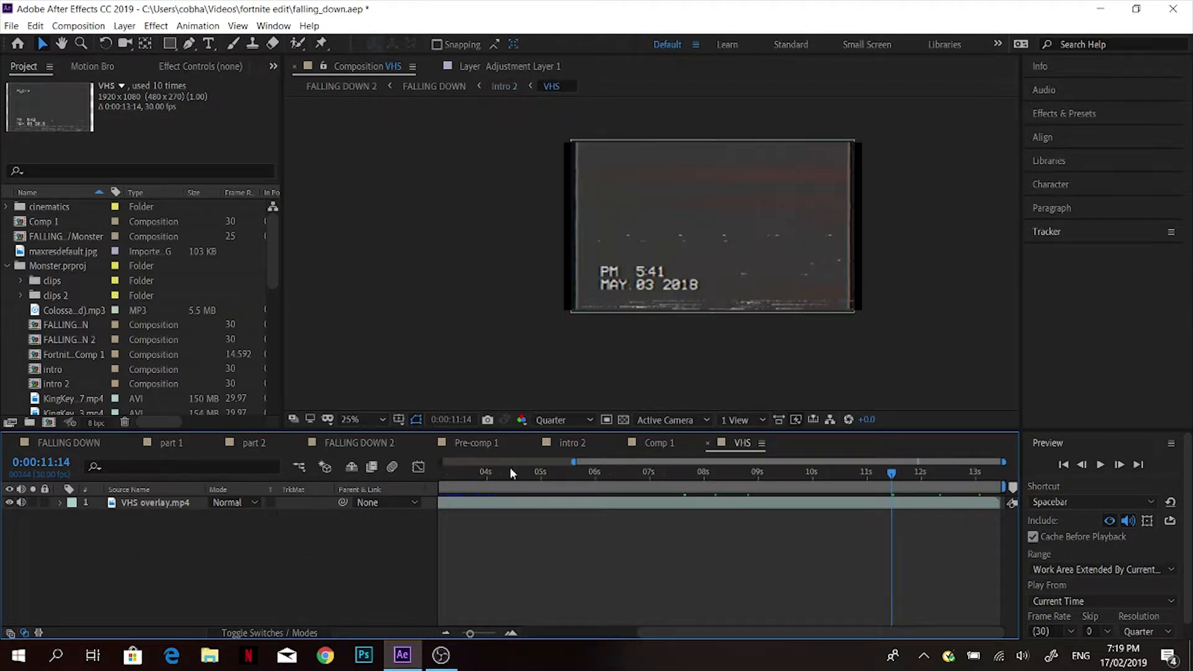
drag(510, 473, 378, 521)
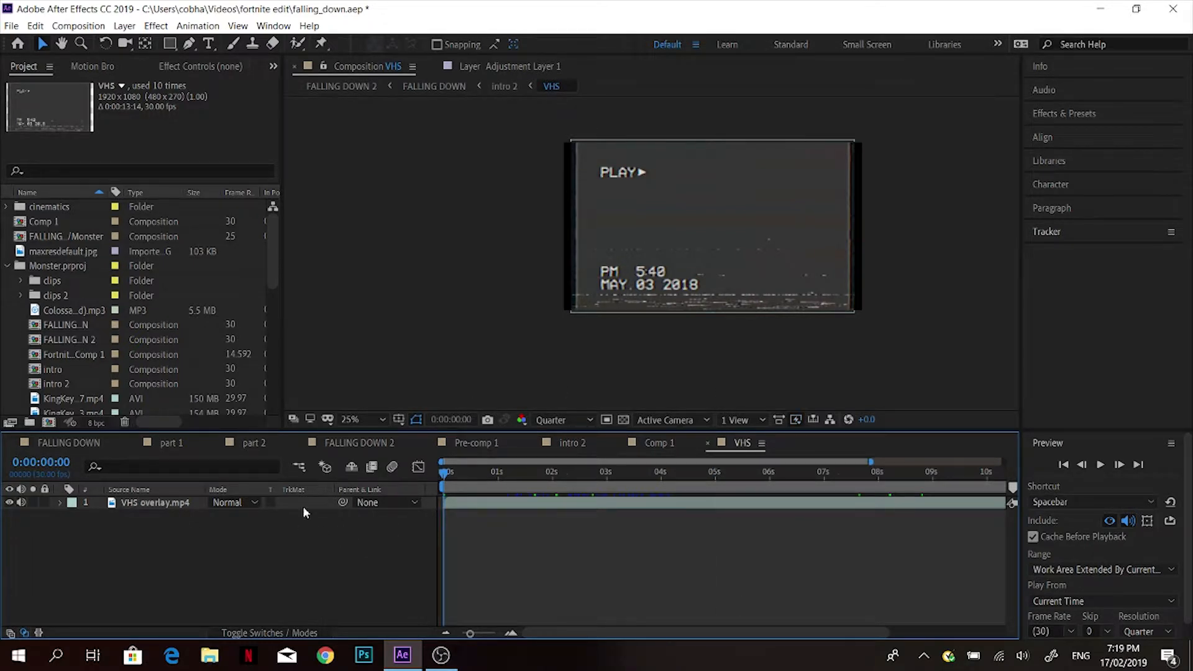
right_click(175, 501)
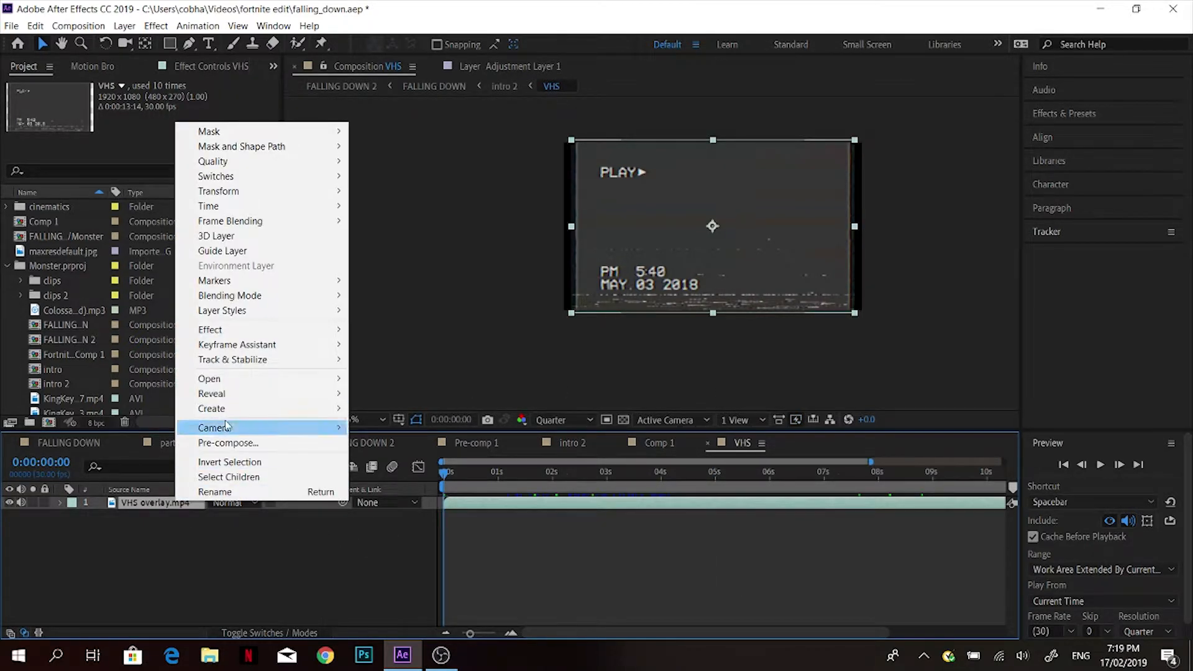
click(201, 544)
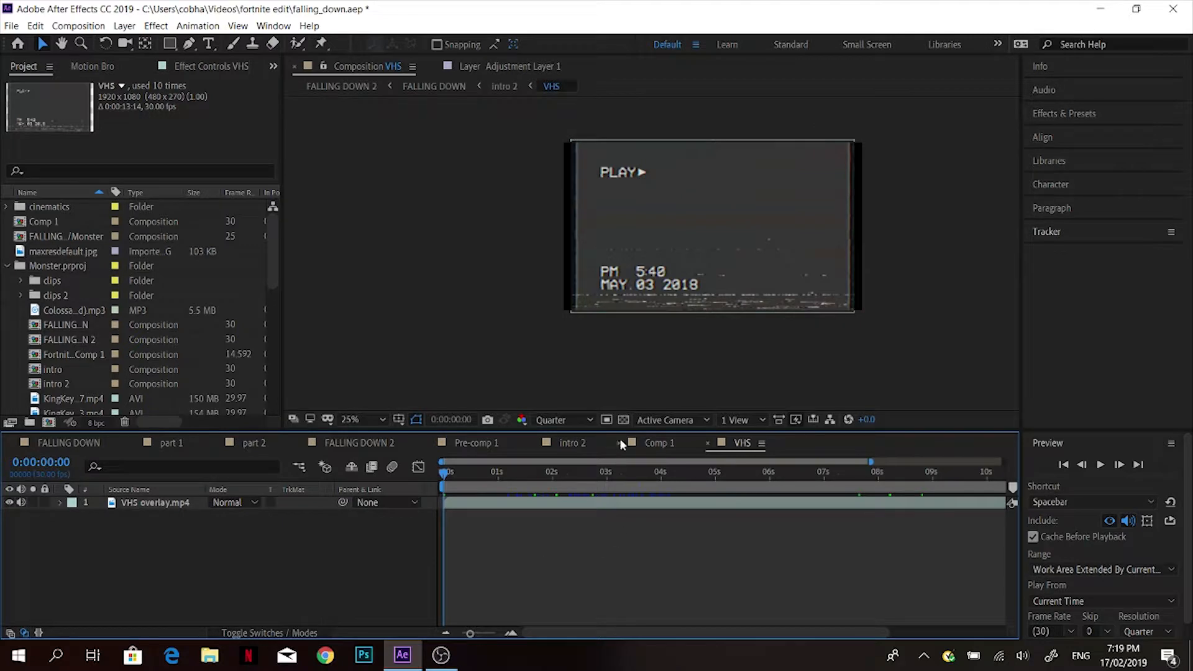
click(636, 443)
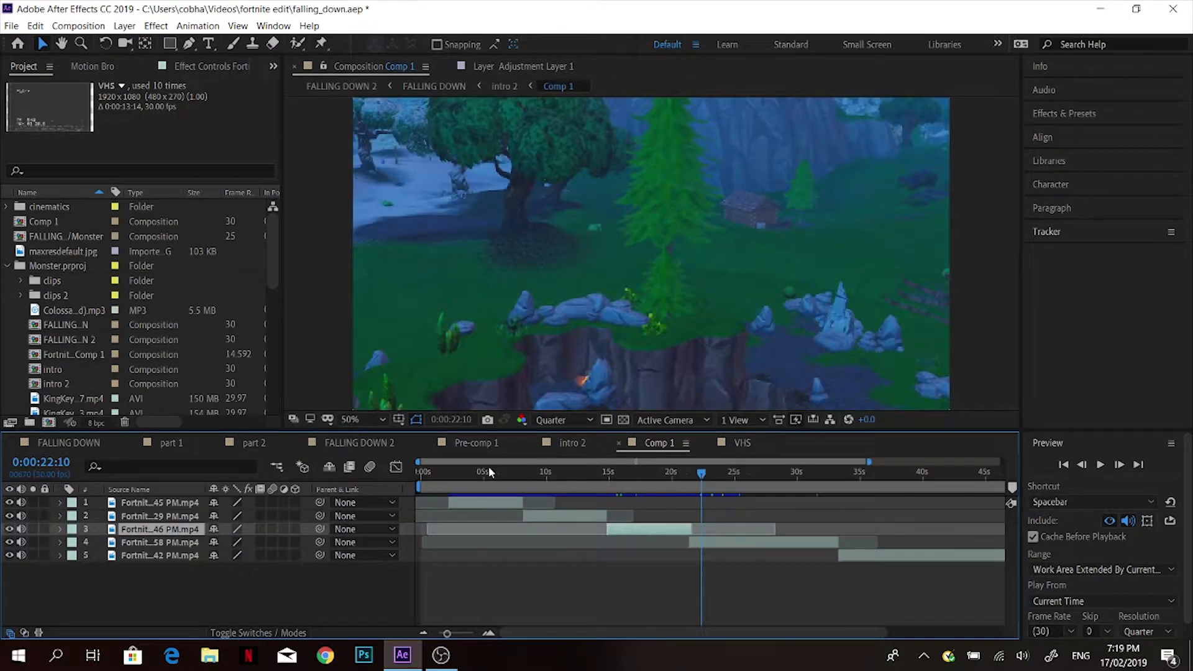
click(571, 445)
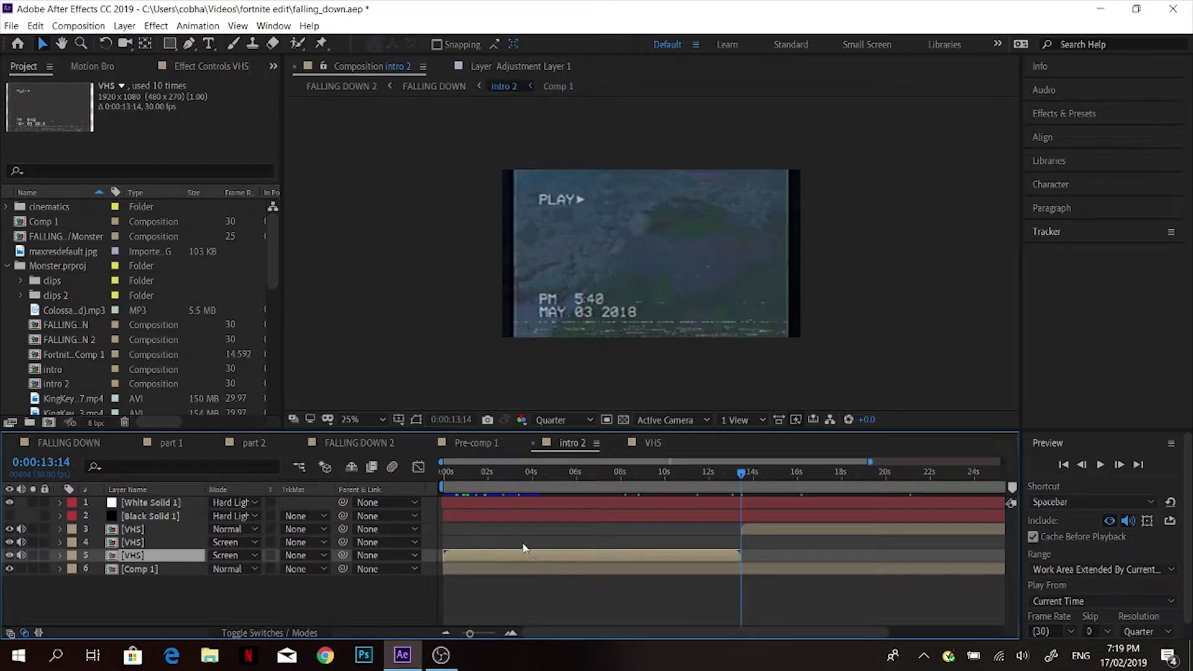
right_click(509, 552)
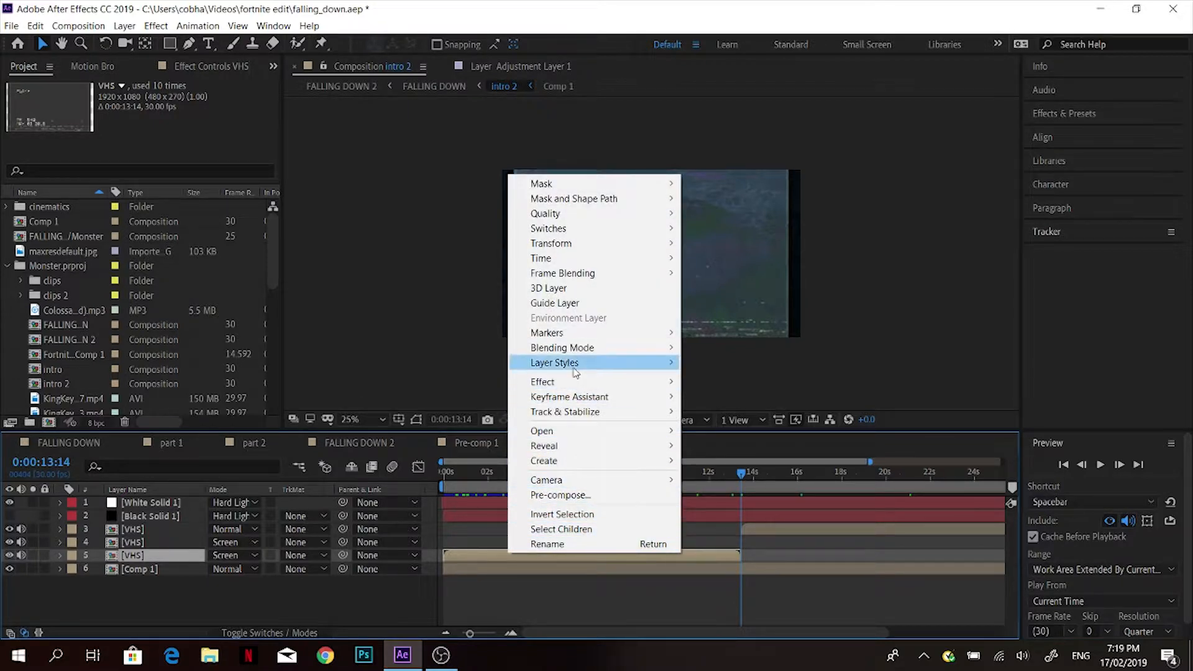
click(562, 495)
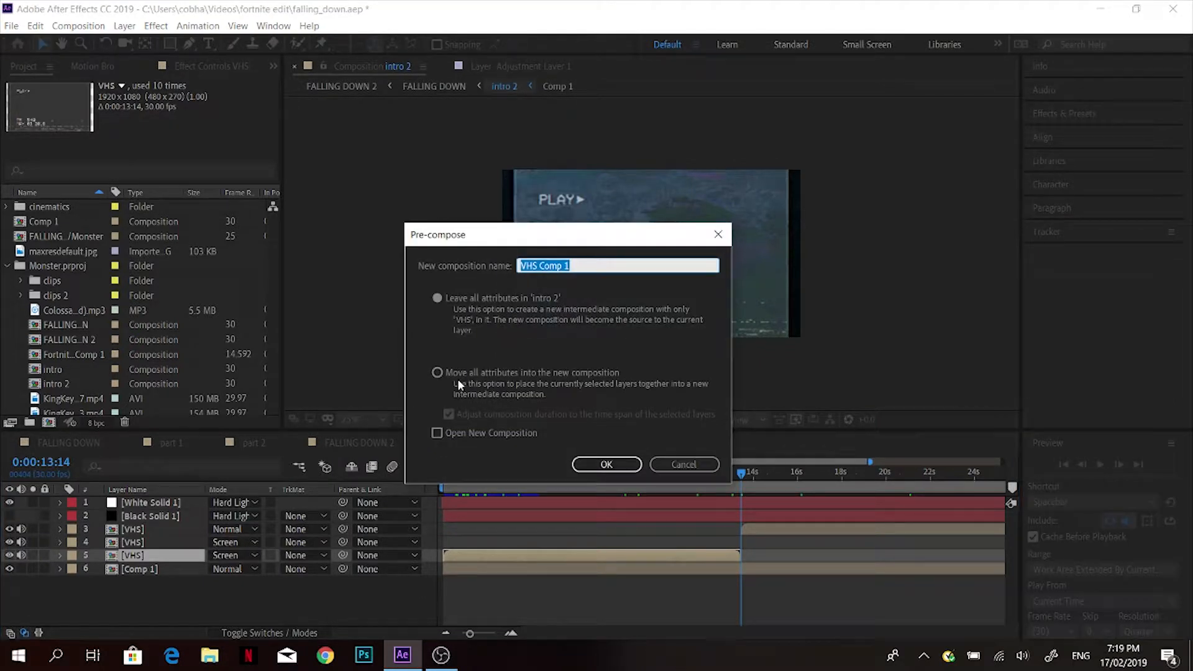
click(445, 374)
click(448, 414)
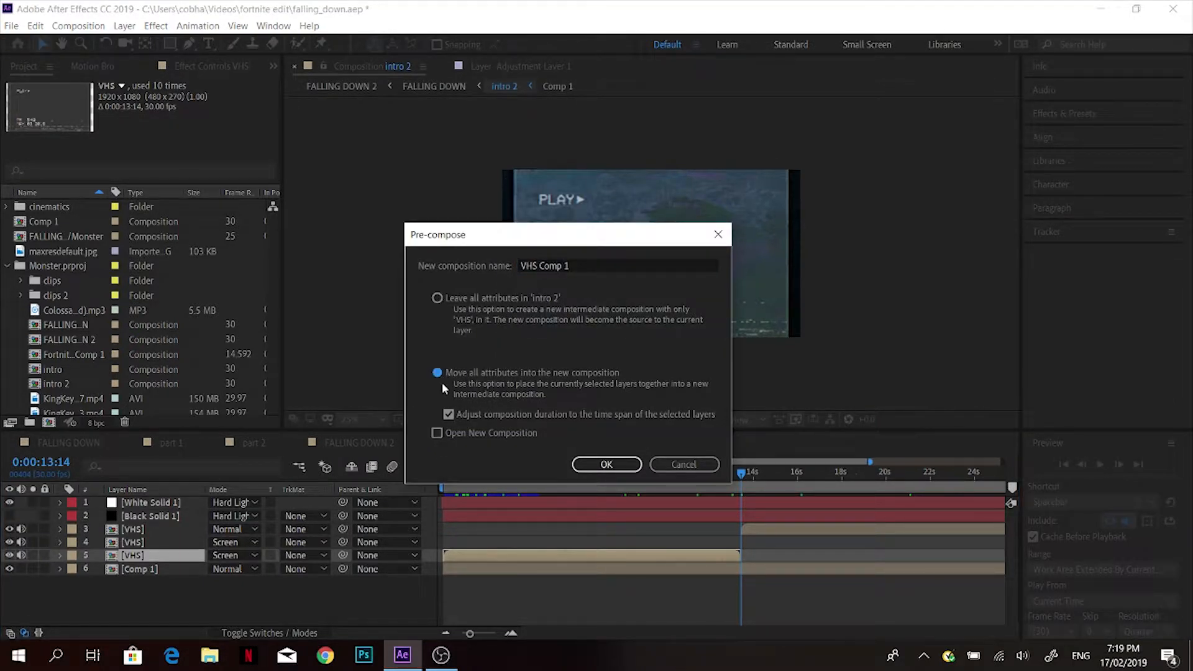
click(696, 464)
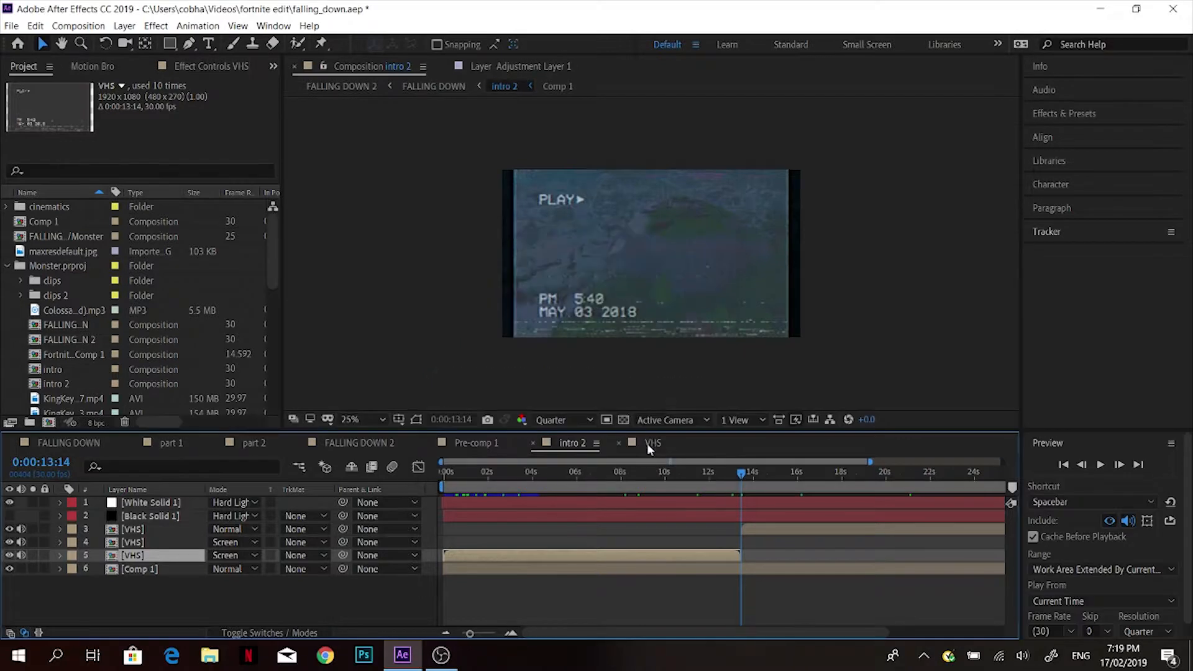
Add another VHS overlay.mp4 layer above the existing one in the VHS composition, and hide the original layer with the playhead at 0:00:01:10.
click(647, 442)
drag(473, 471, 328, 479)
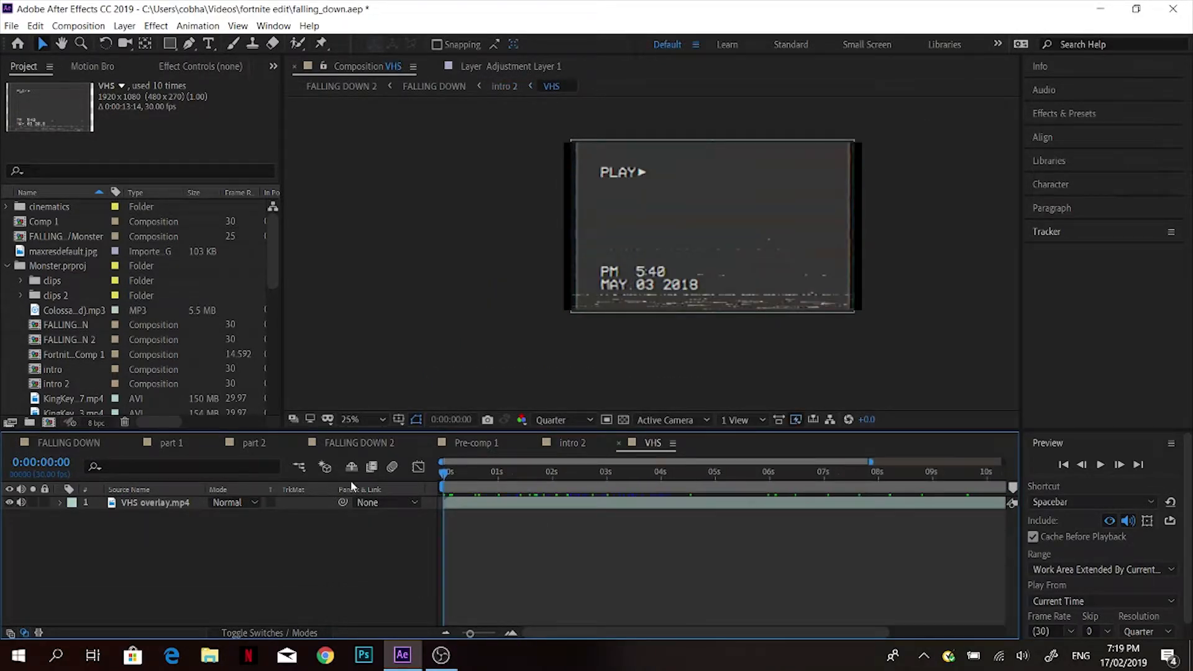
click(528, 504)
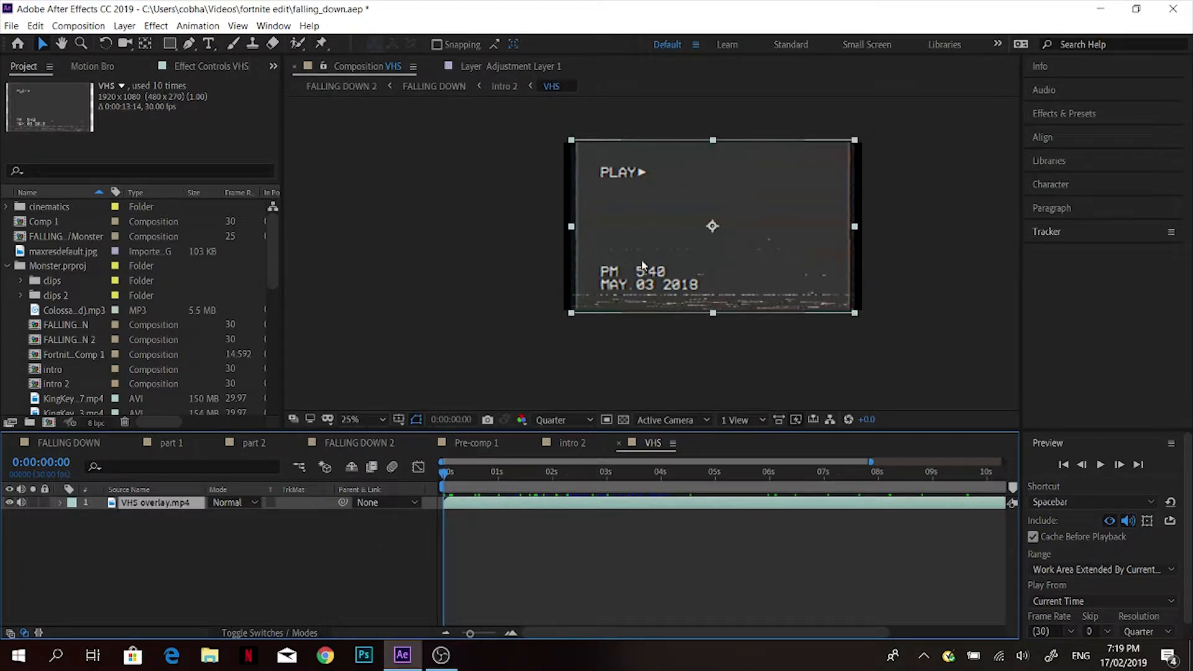
scroll(188, 303, down, 10)
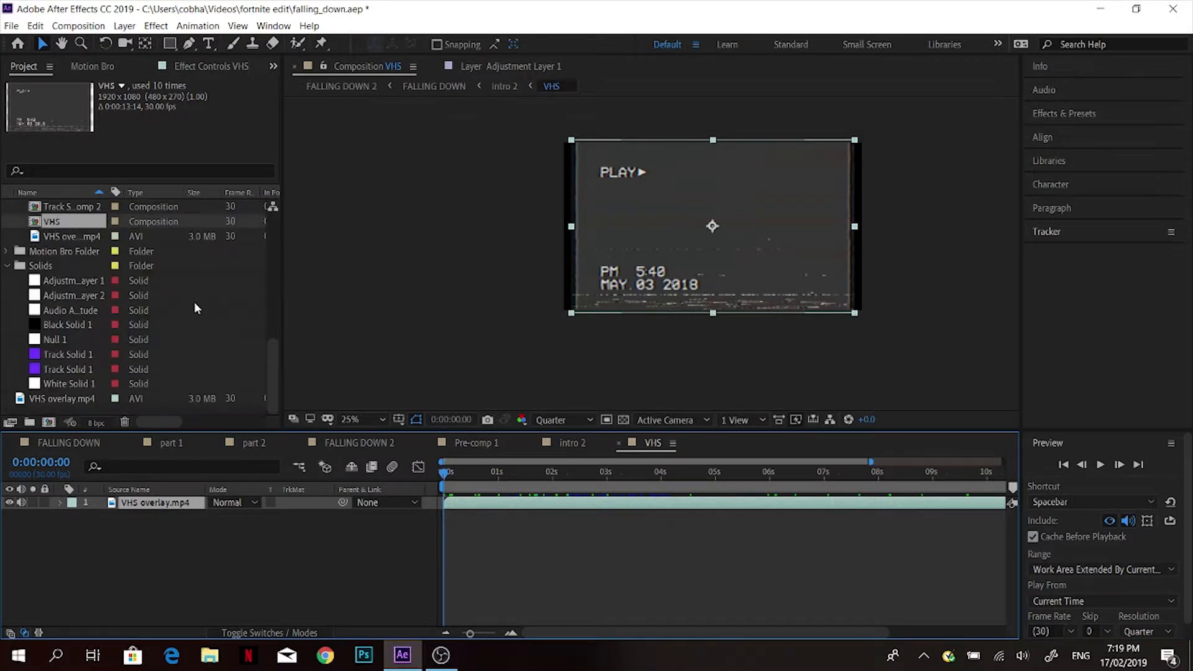
drag(93, 236, 470, 505)
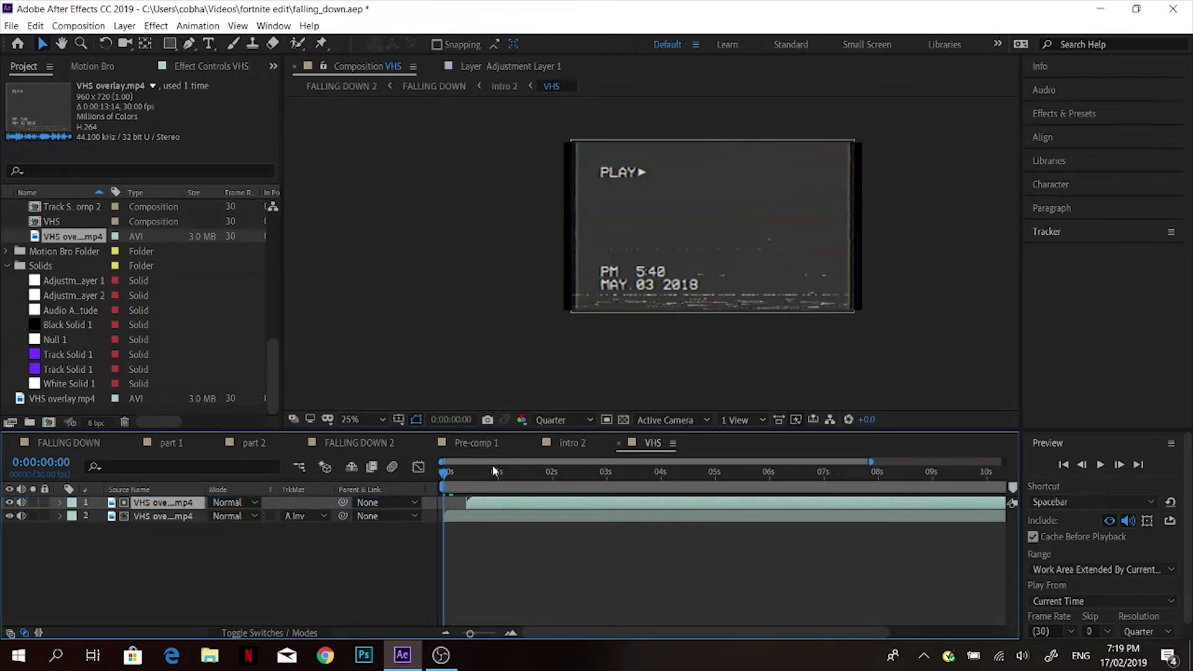
click(516, 472)
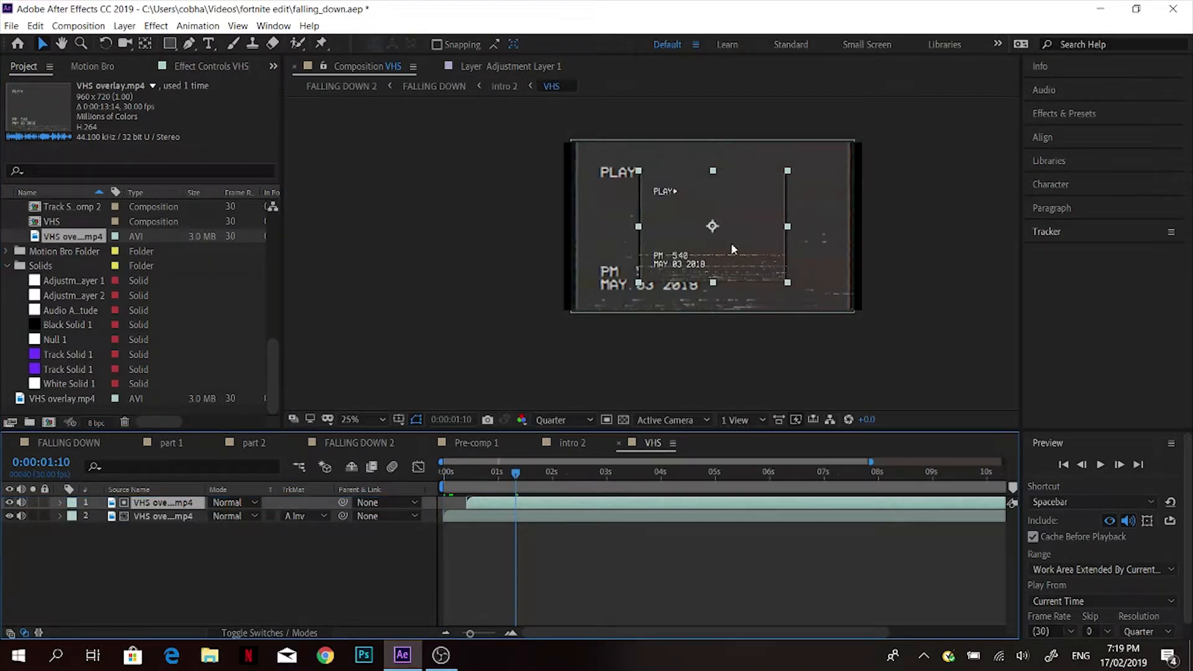
click(9, 515)
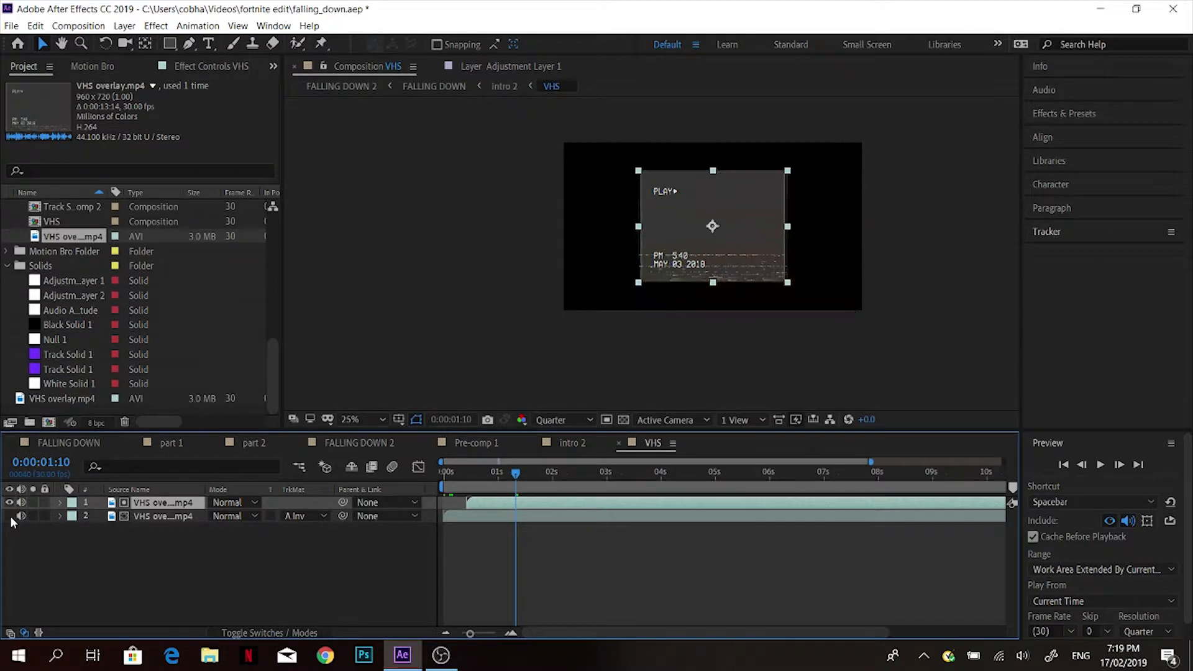
Compare the VHS composition with and without the original overlay, and enlarge the upper VHS overlay layer to a scale of about 160.7 by 157.7%.
click(9, 515)
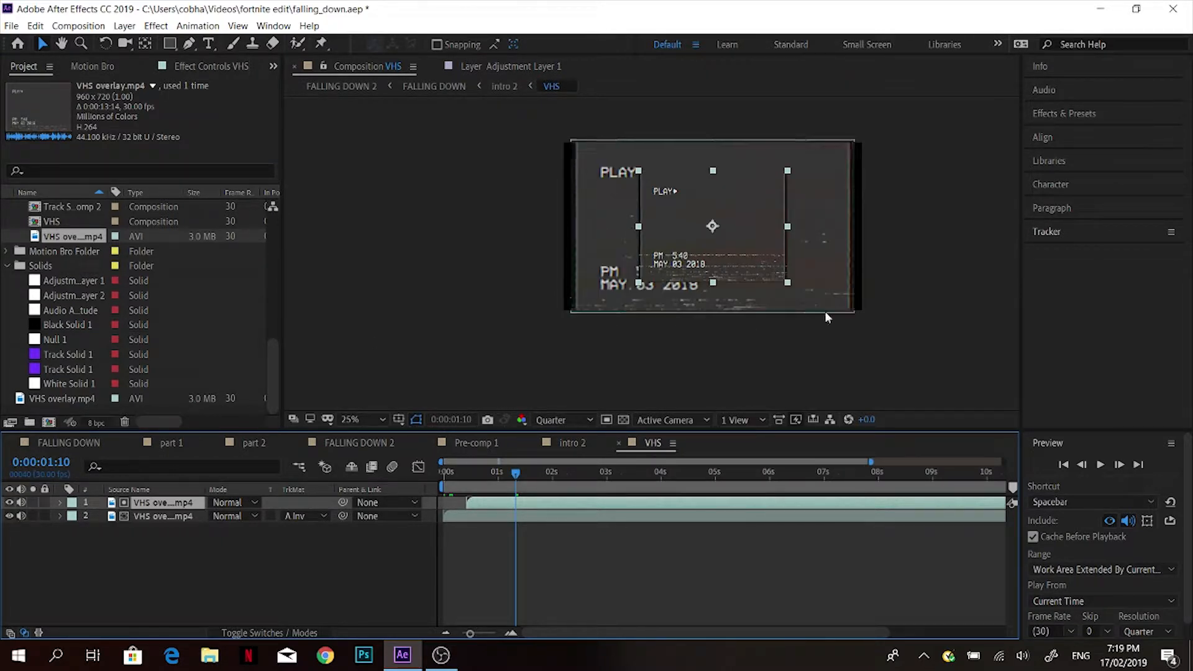
click(9, 515)
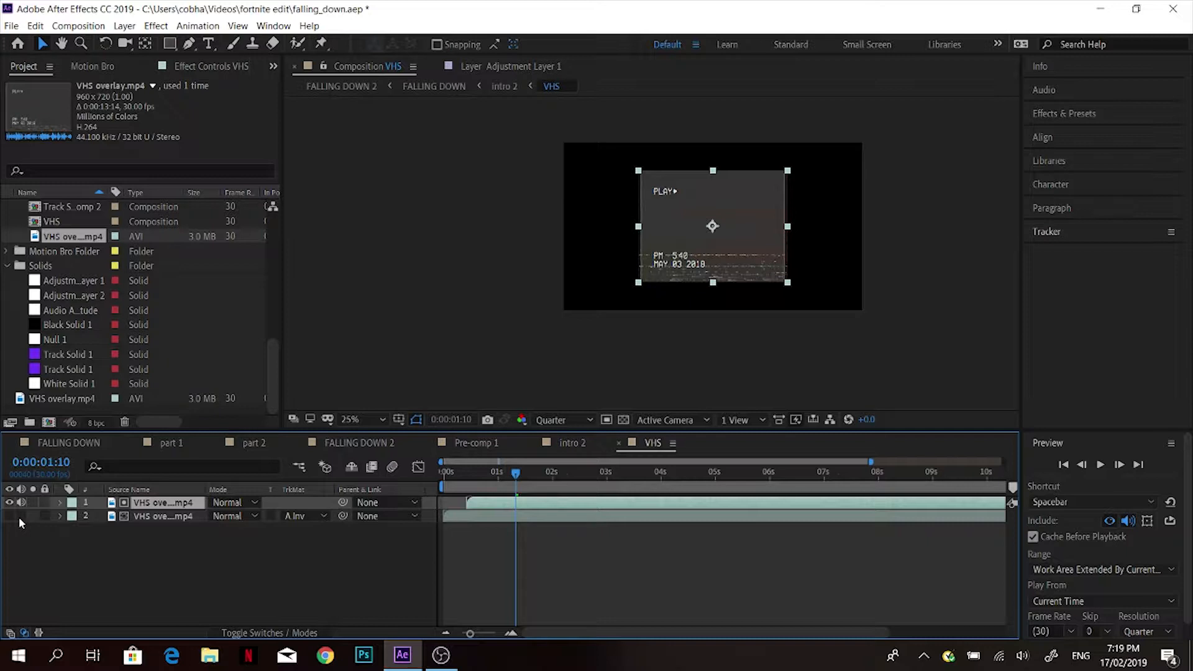
drag(787, 282, 831, 315)
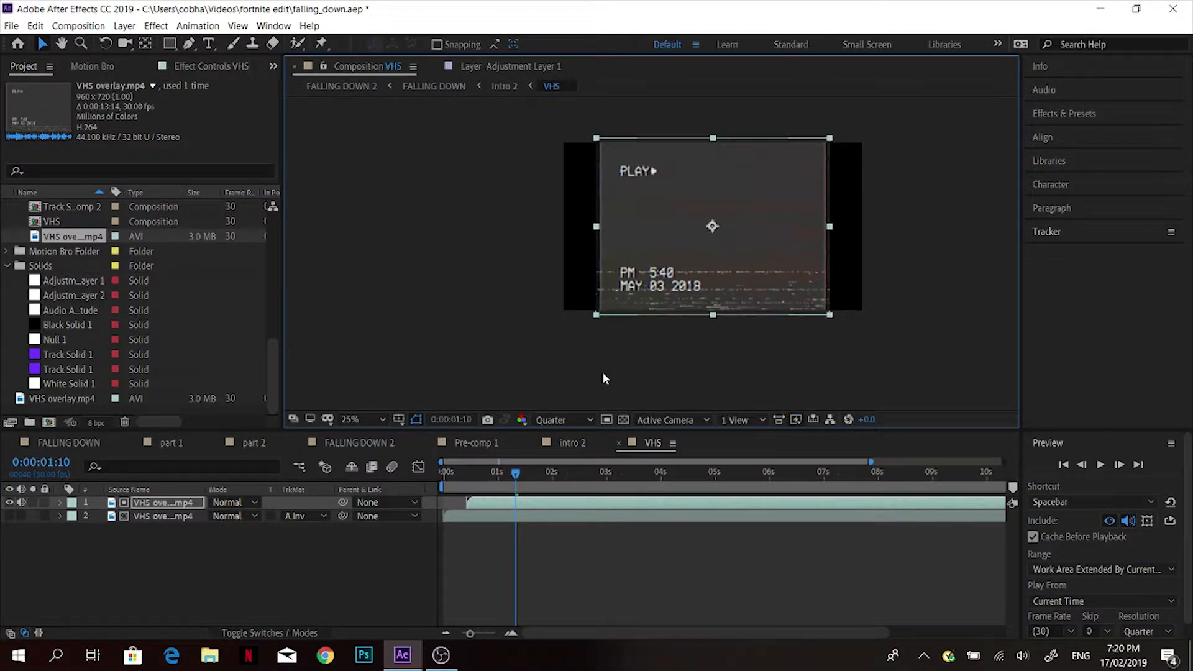
key(s)
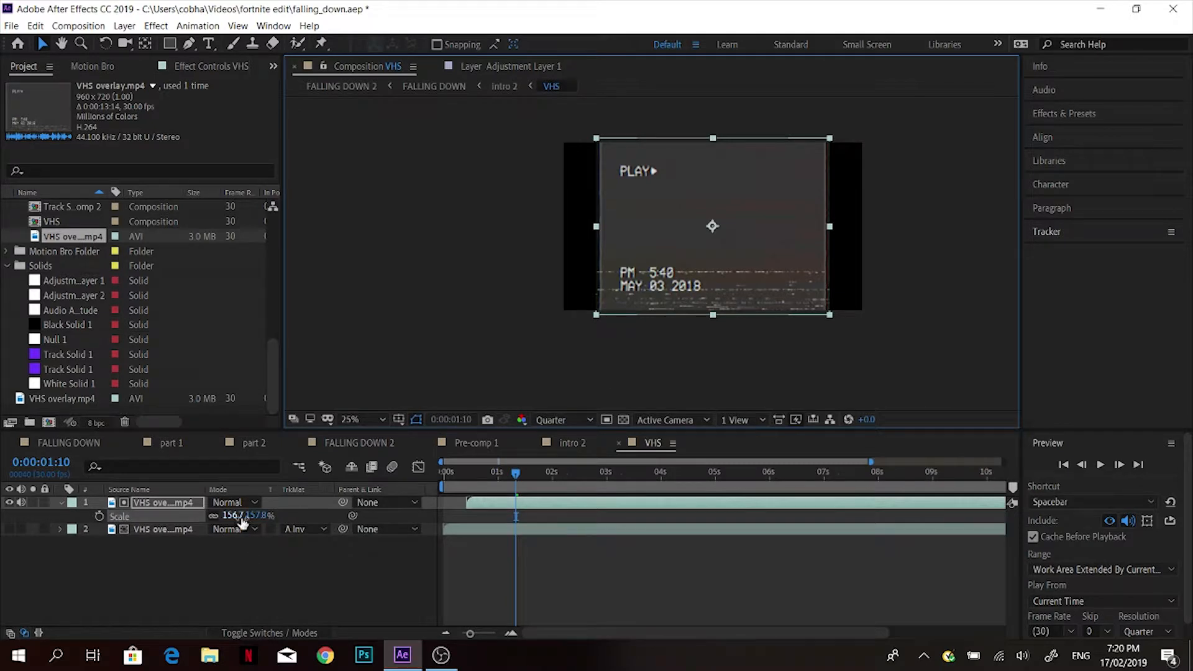
mouse_move(233, 517)
mouse_down()
mouse_move(267, 517)
mouse_move(227, 508)
mouse_move(245, 517)
mouse_move(303, 491)
mouse_move(246, 515)
mouse_up()
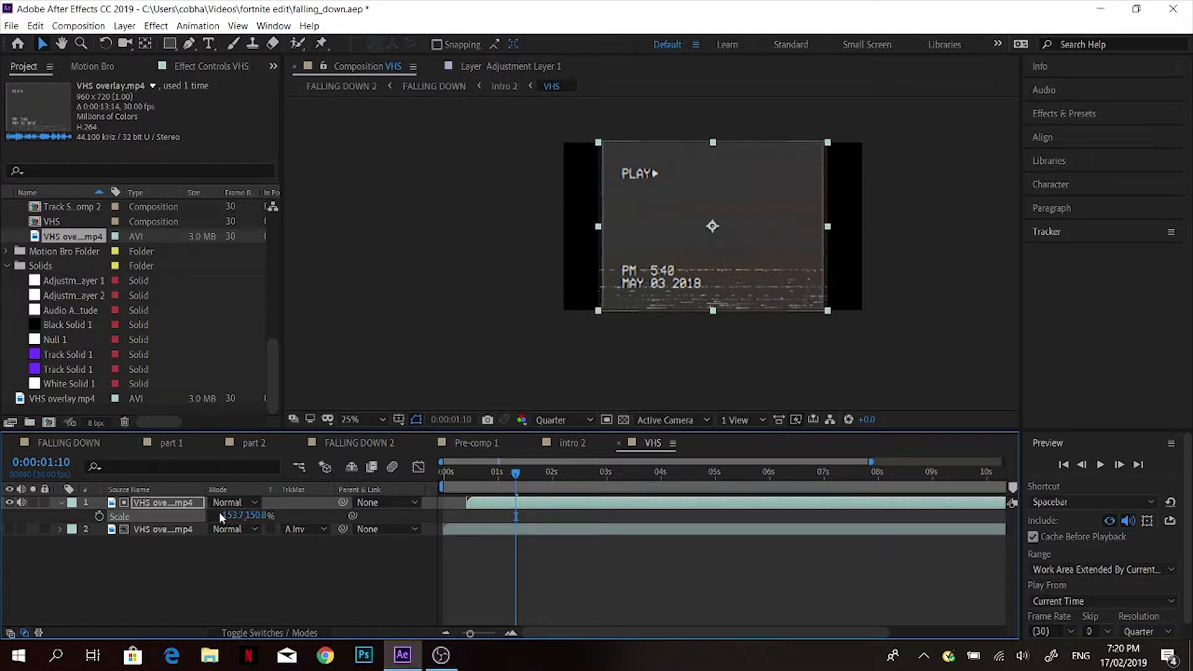
click(222, 516)
click(214, 519)
mouse_move(231, 515)
mouse_down()
mouse_move(267, 516)
mouse_move(233, 516)
mouse_up()
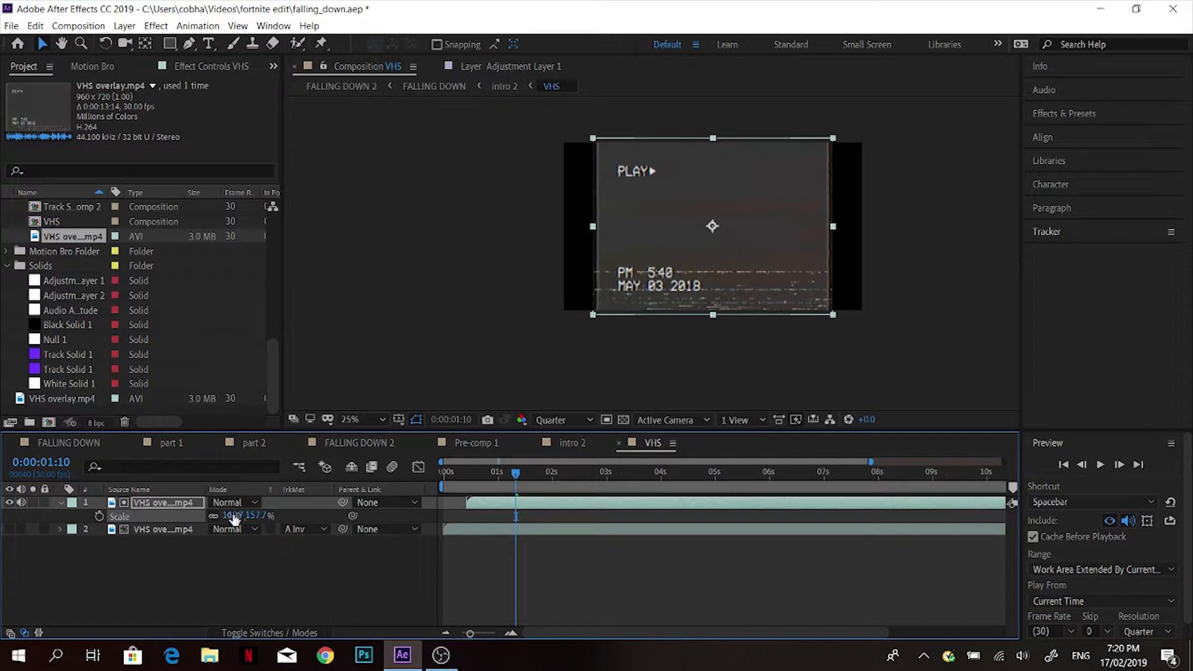
Hide the upper VHS overlay layer, show the original one beneath it, and set its track matte to No Track Matte.
click(10, 503)
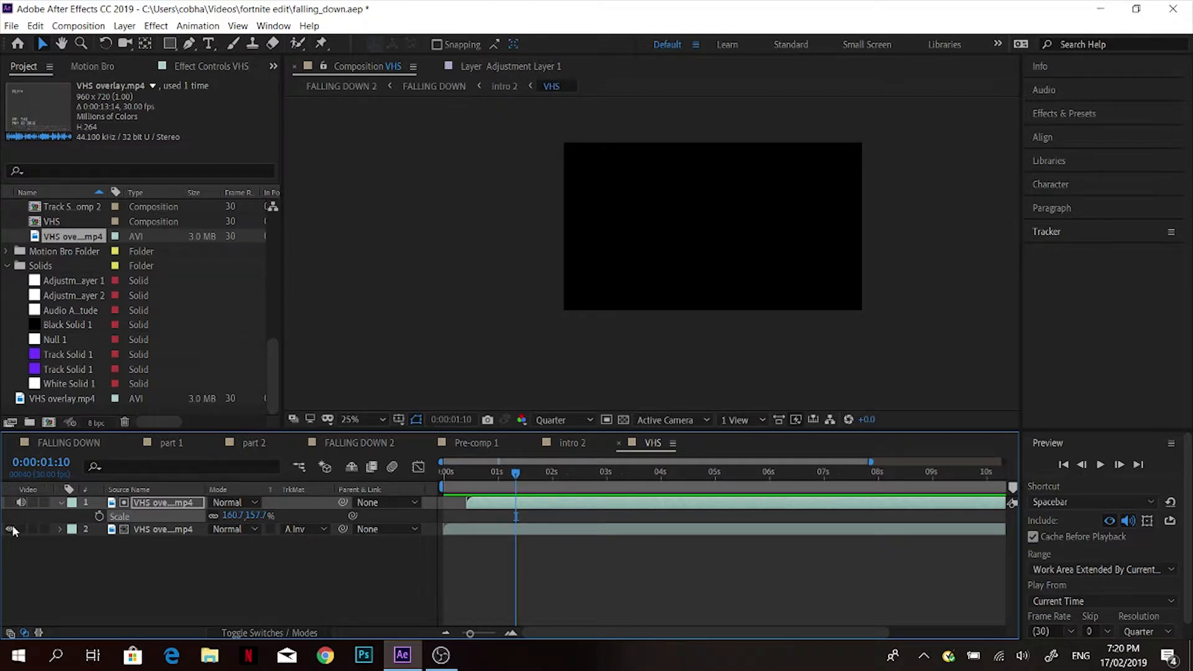
click(9, 530)
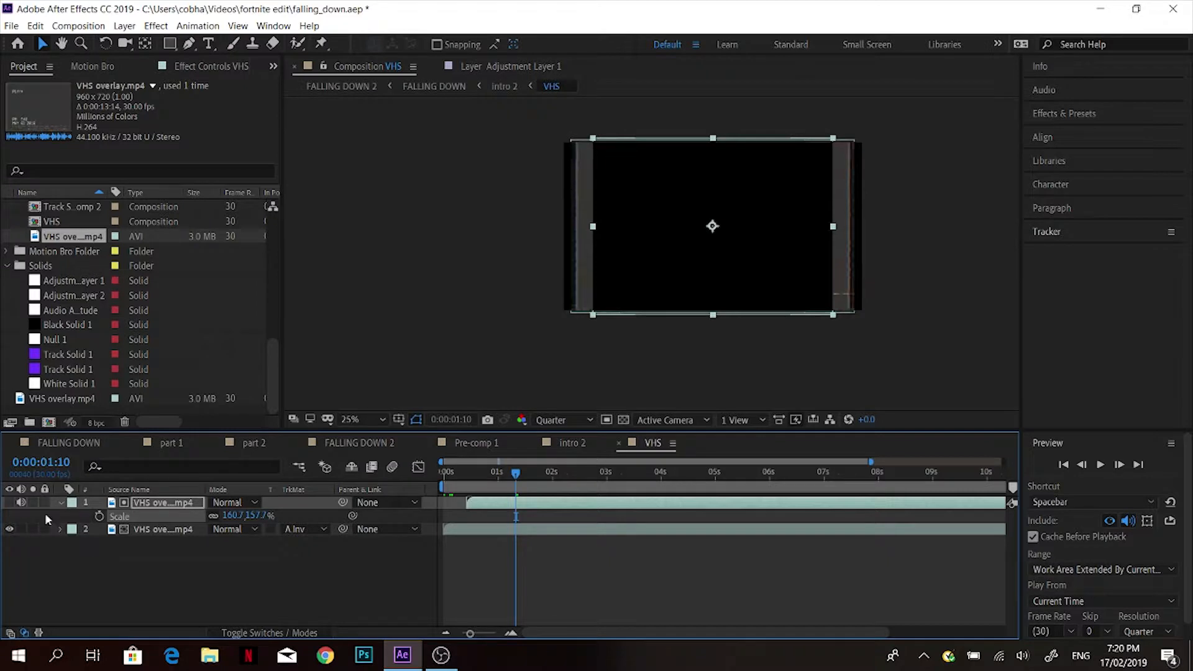
click(296, 530)
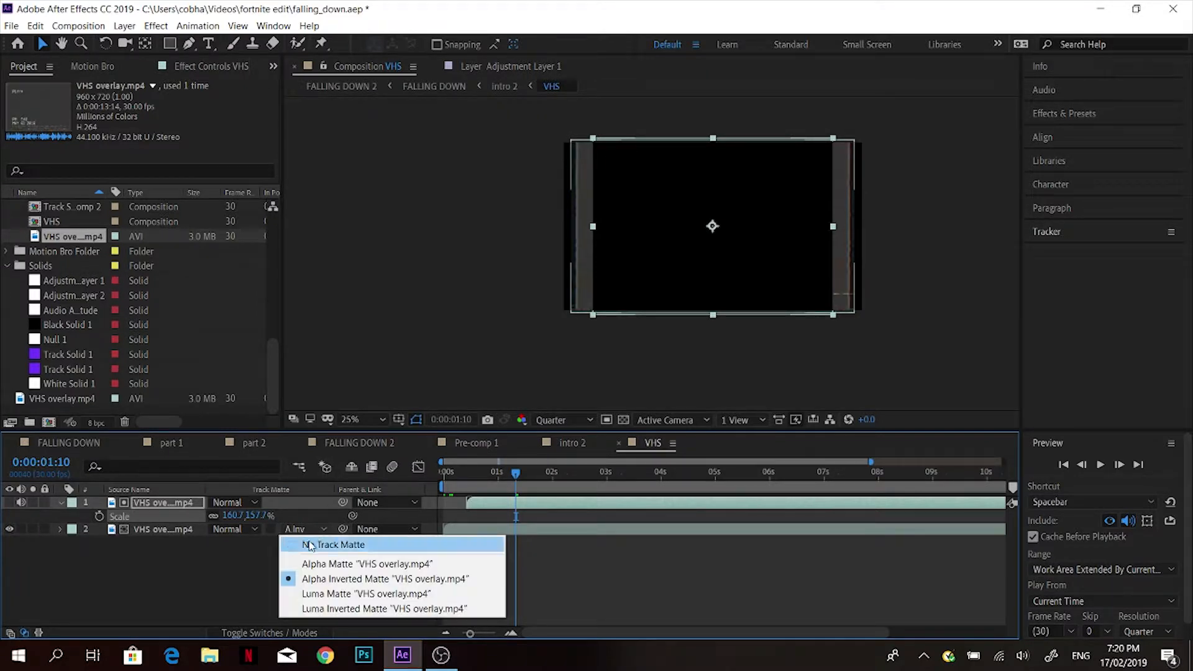
click(323, 543)
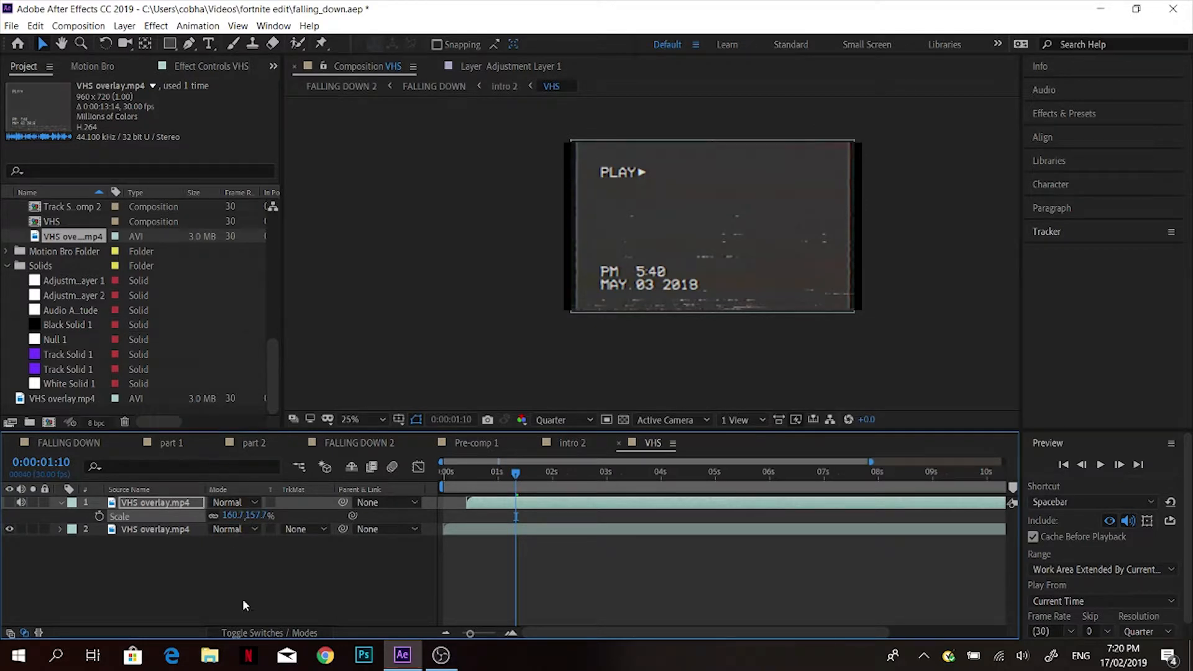
click(244, 632)
click(245, 632)
Return to the intro 2 composition and view the cinematic with the VHS overlay at 0:00:07:11.
click(558, 443)
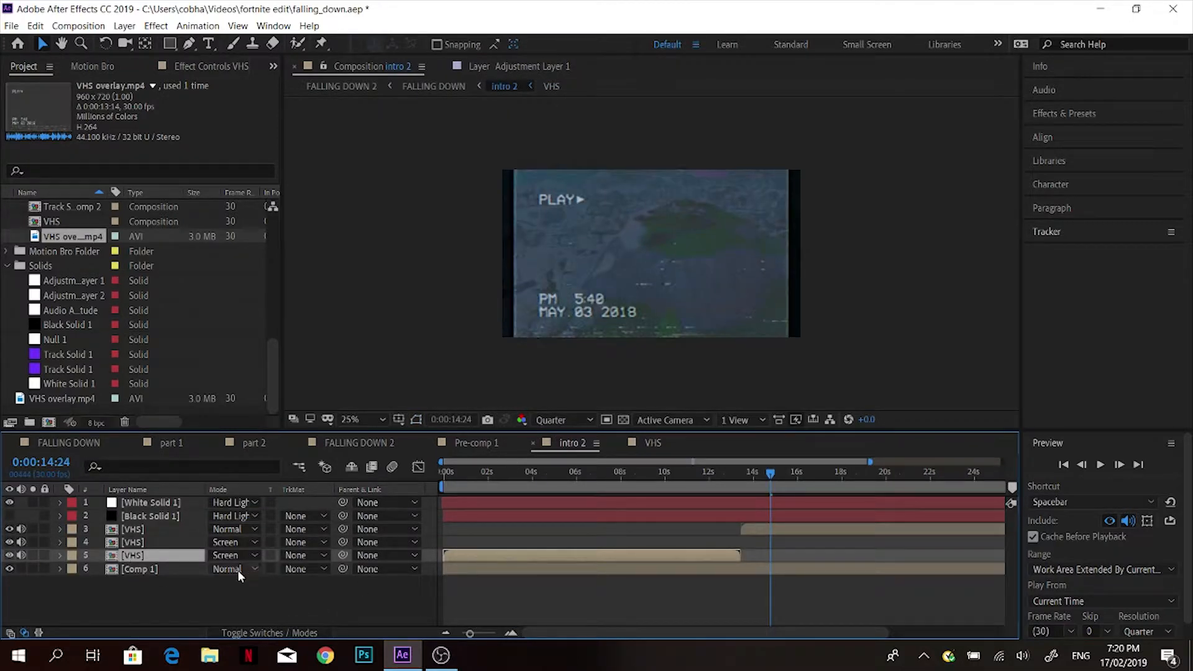
click(225, 555)
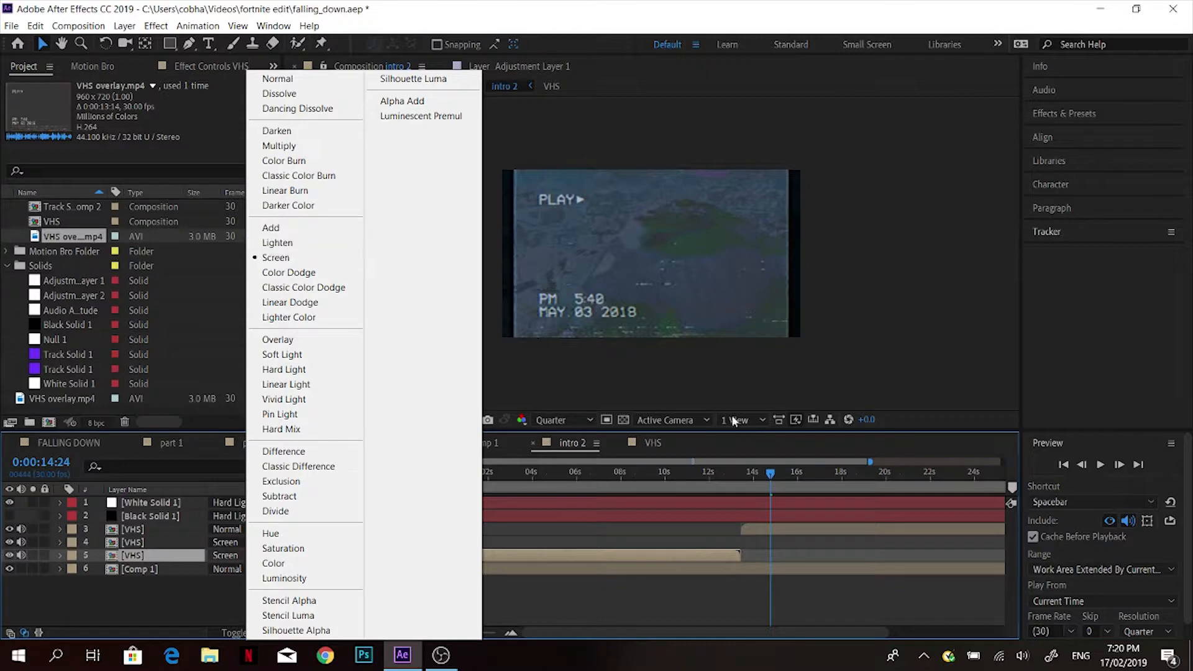
click(625, 458)
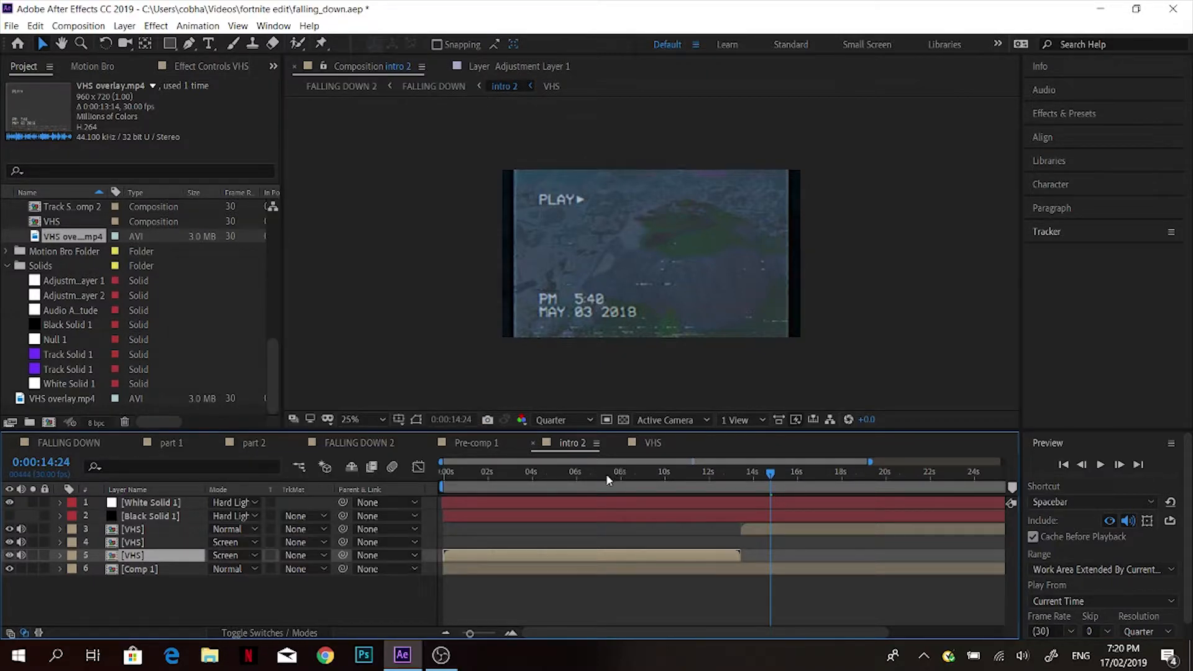
click(605, 472)
Switch the blending mode of the VHS layer on row 5 to Normal and back to Screen.
click(225, 555)
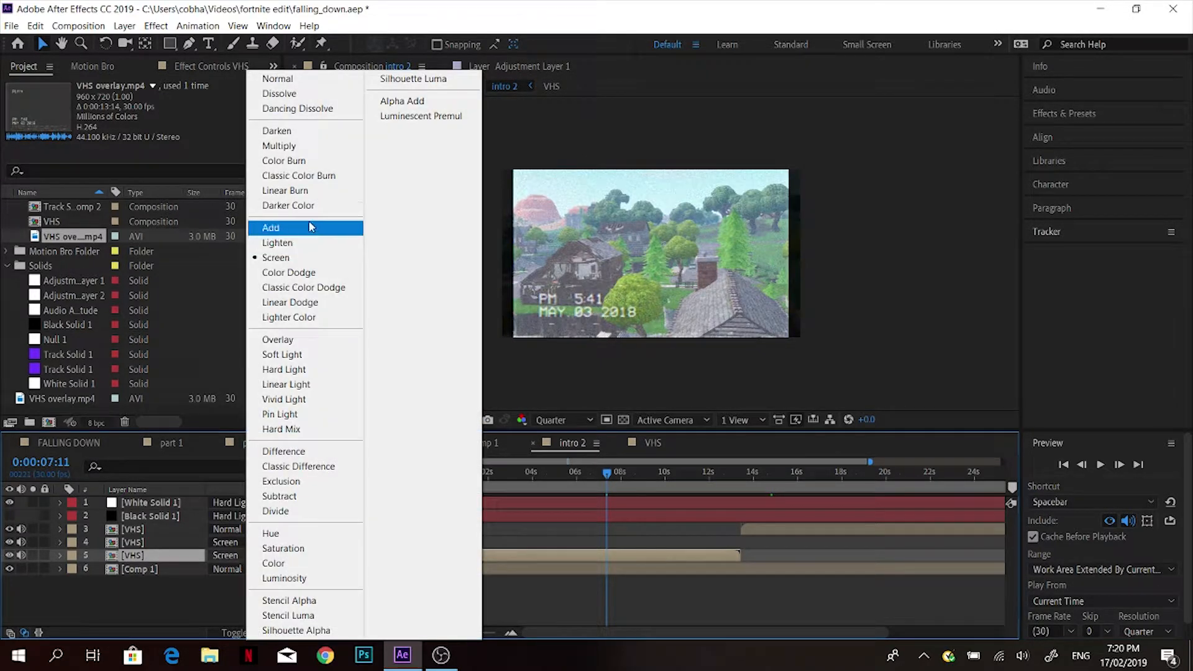
click(280, 80)
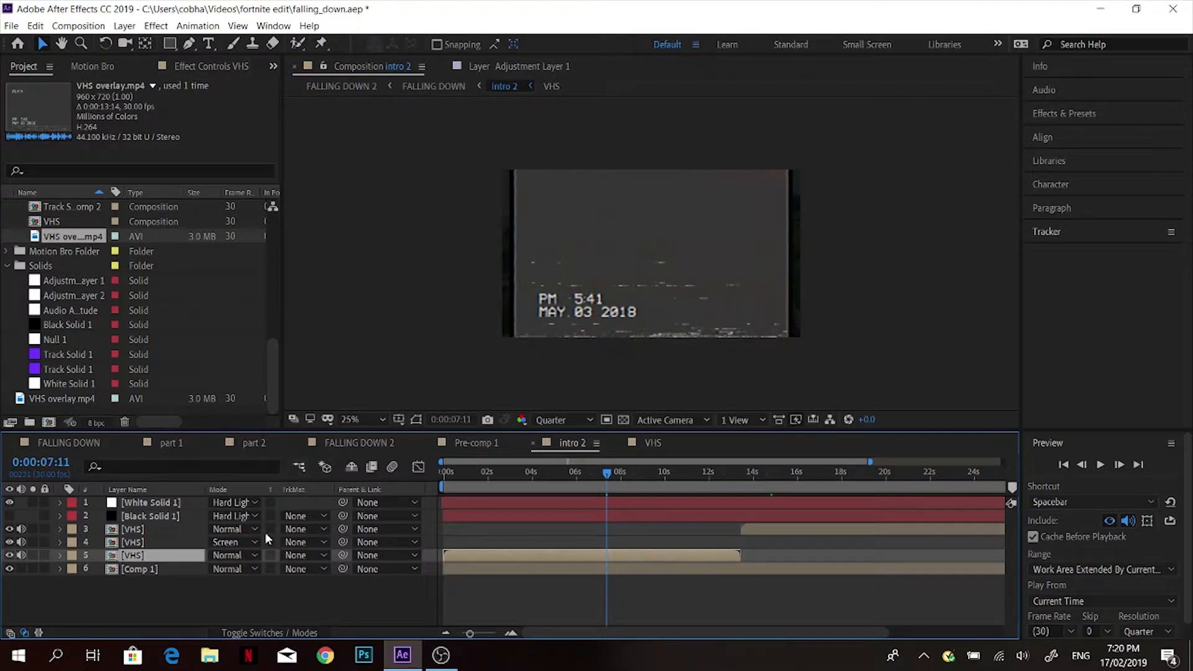
click(231, 556)
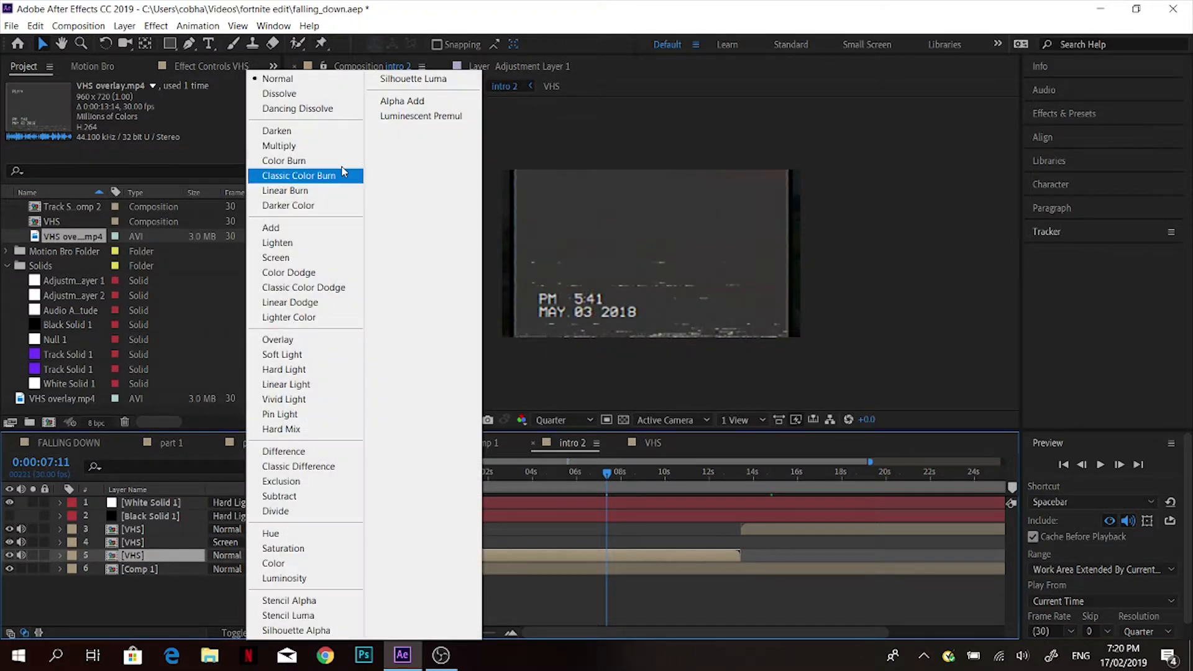
click(307, 257)
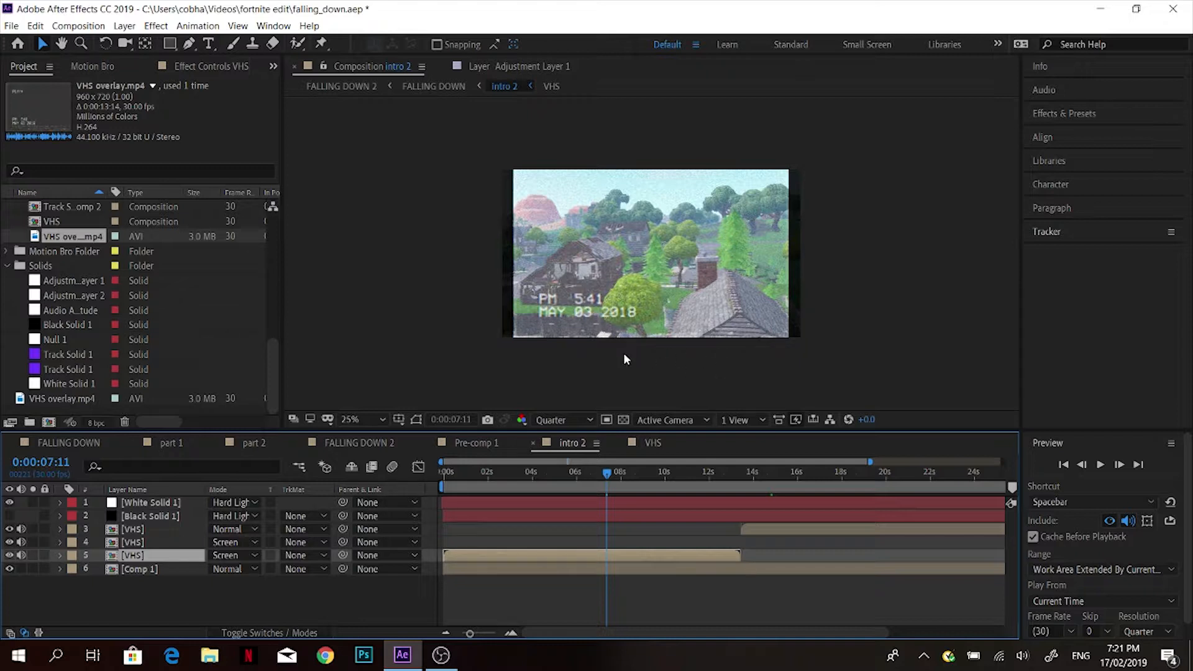
Move the playhead to 0:00:08:09 in intro 2 and select the White Solid 1 layer.
drag(608, 473, 627, 472)
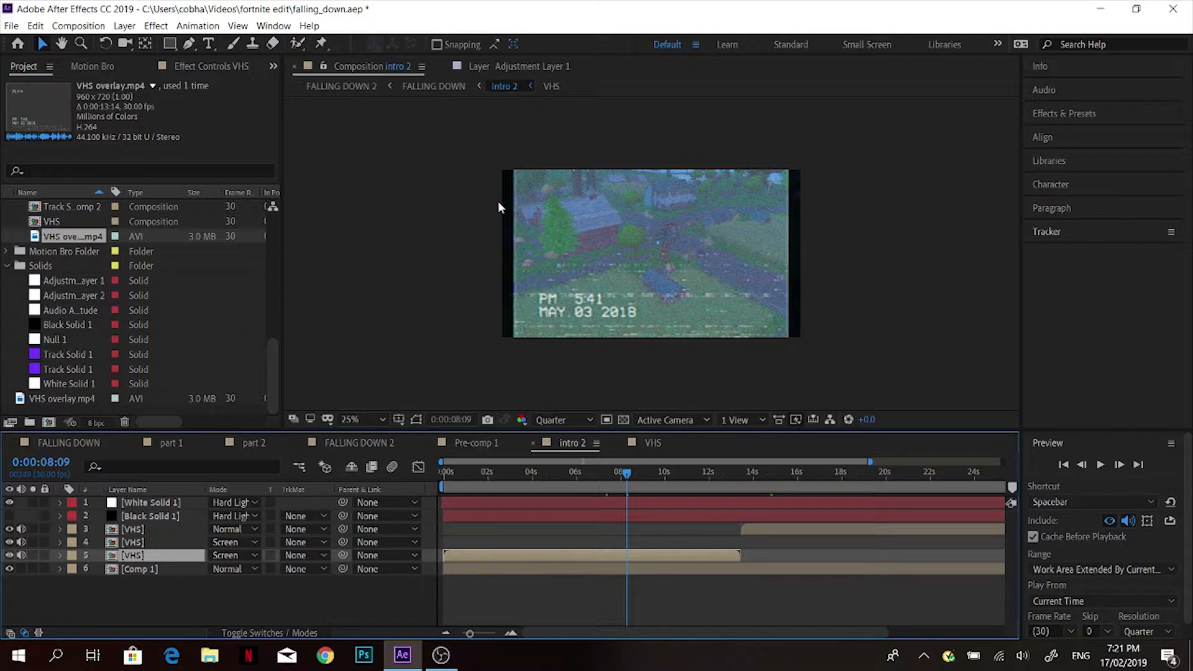
click(144, 513)
click(145, 502)
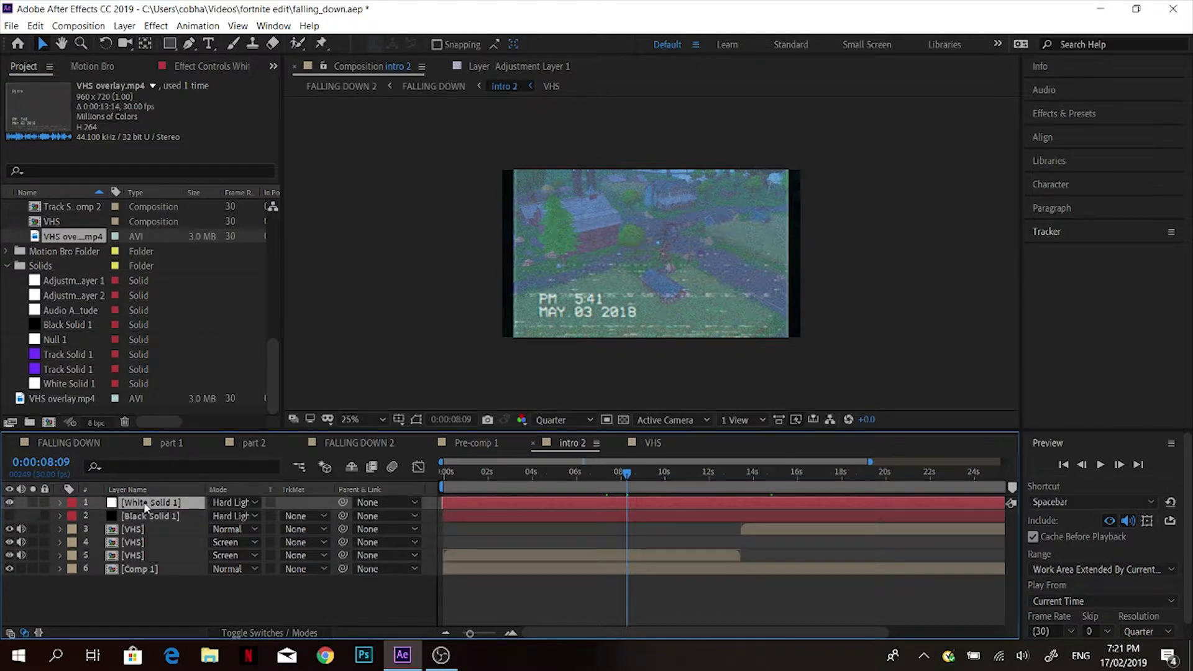
right_click(186, 600)
mouse_move(245, 453)
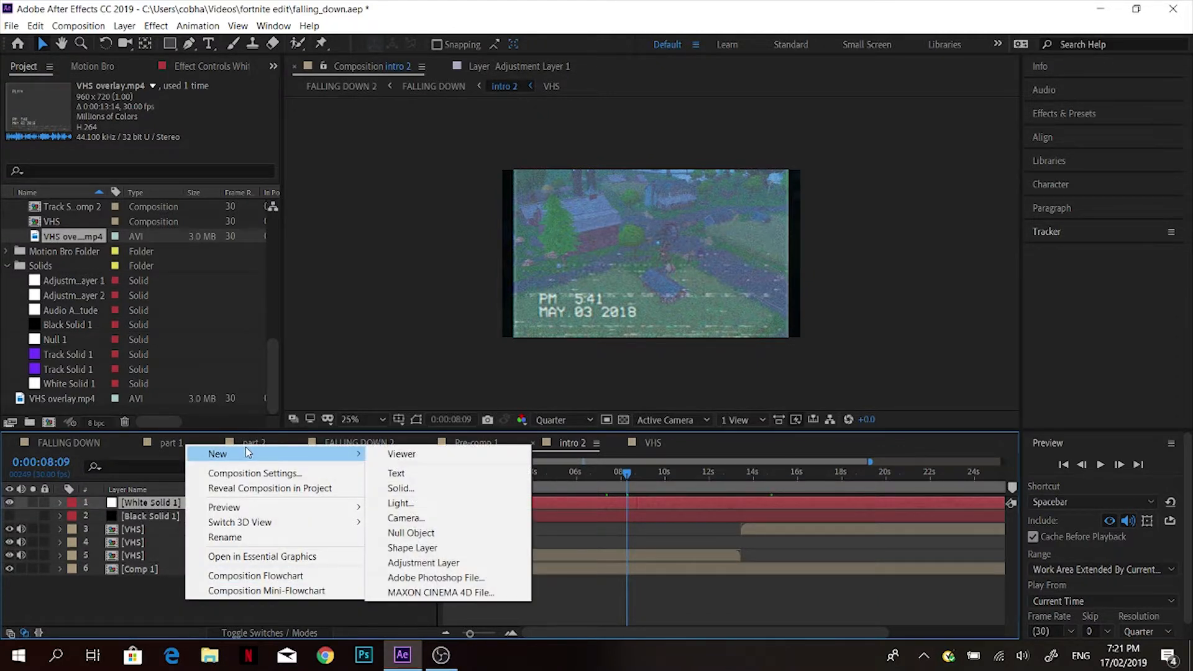
click(403, 488)
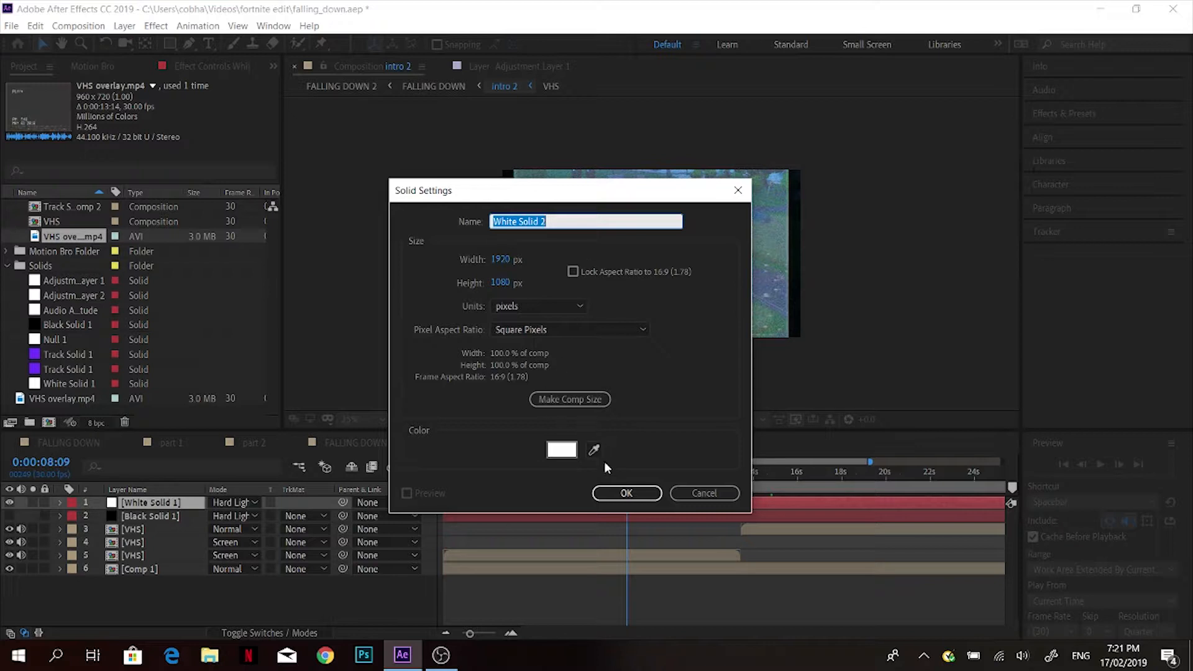
click(704, 493)
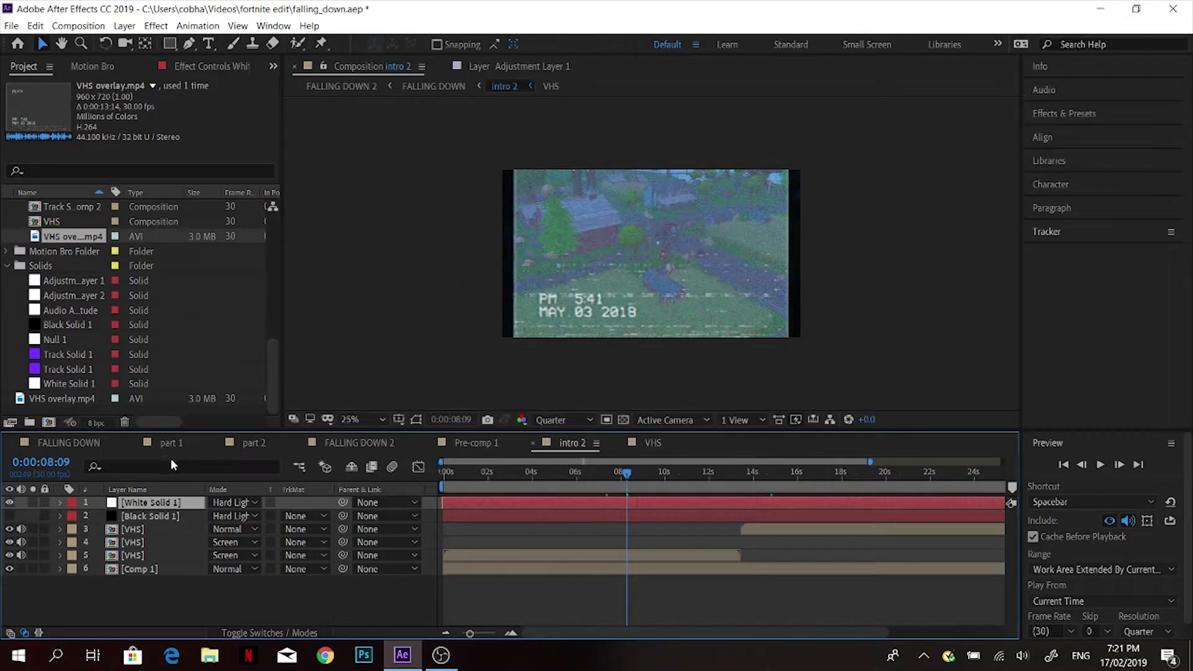
Reveal the Grid effect applied to White Solid 1 and display its settings.
double_click(154, 505)
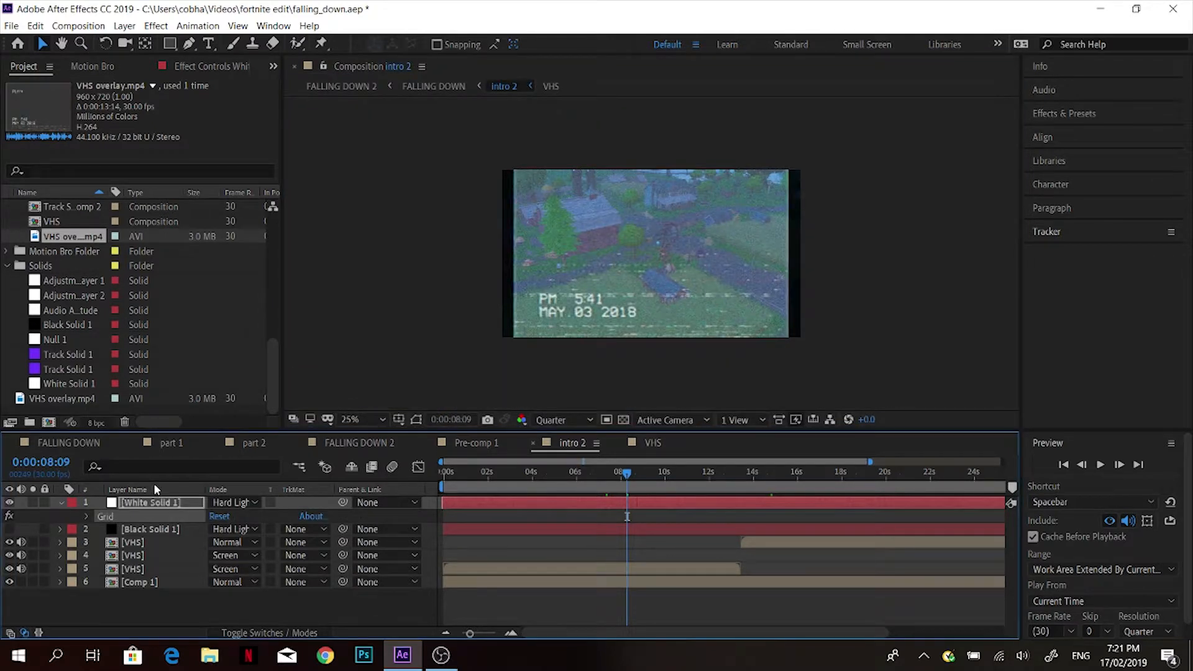
click(117, 515)
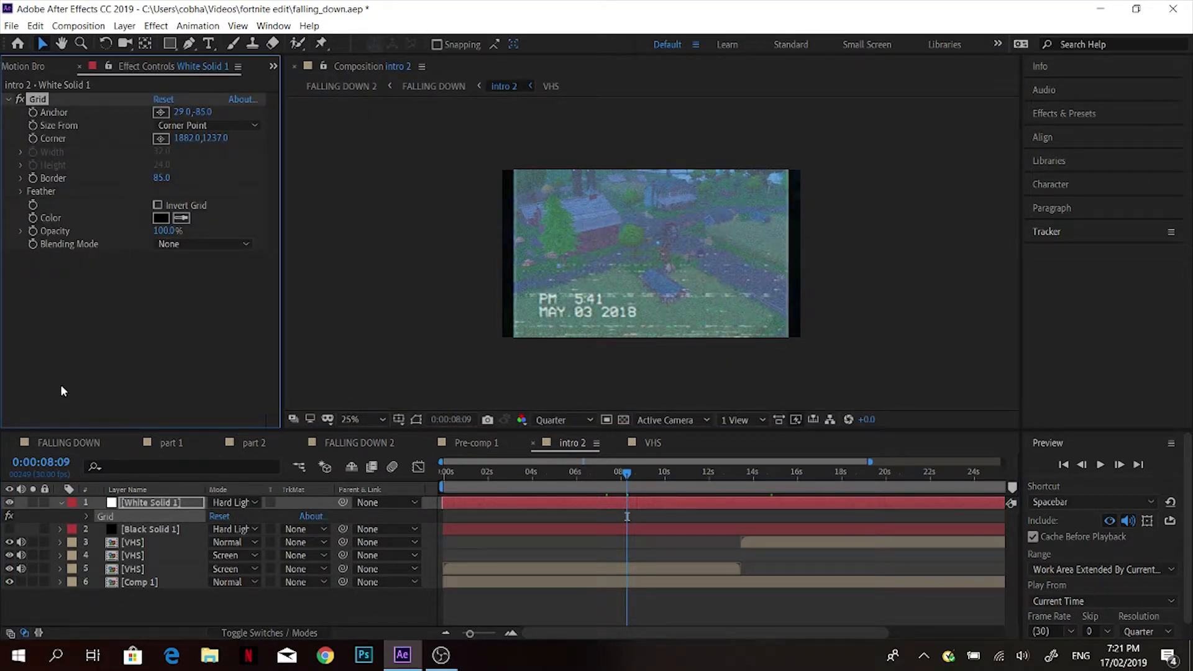
Search the effects for "grid", add a second Grid effect to White Solid 1, and delete that duplicate.
click(1104, 114)
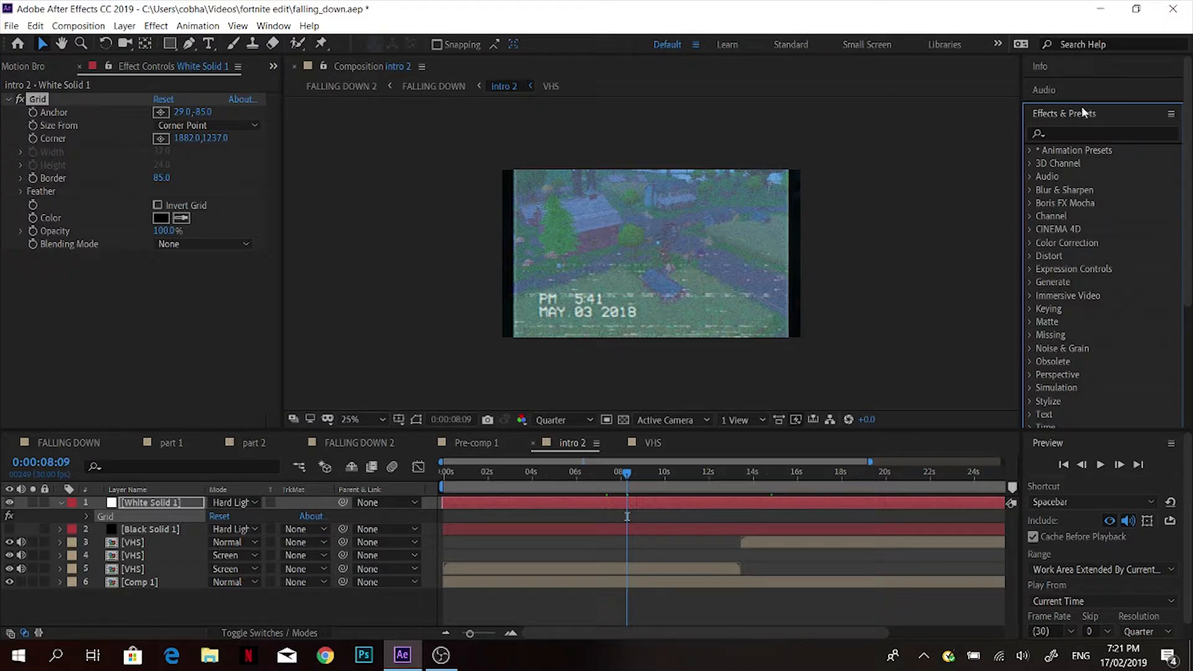
click(1096, 130)
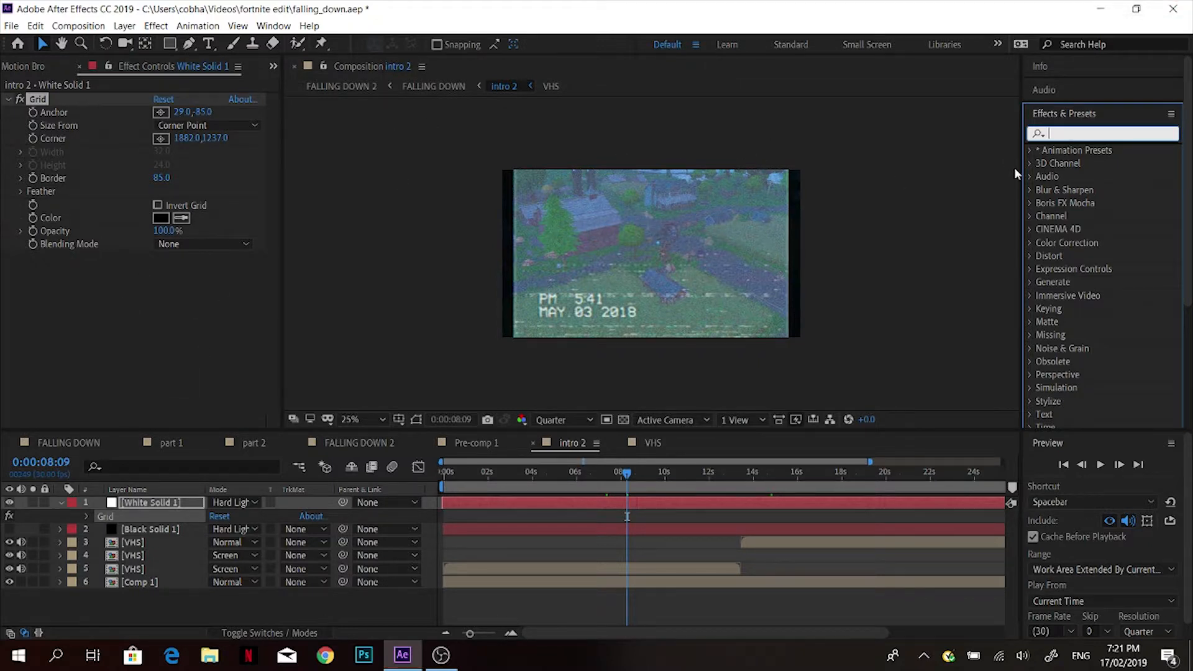
text(grid)
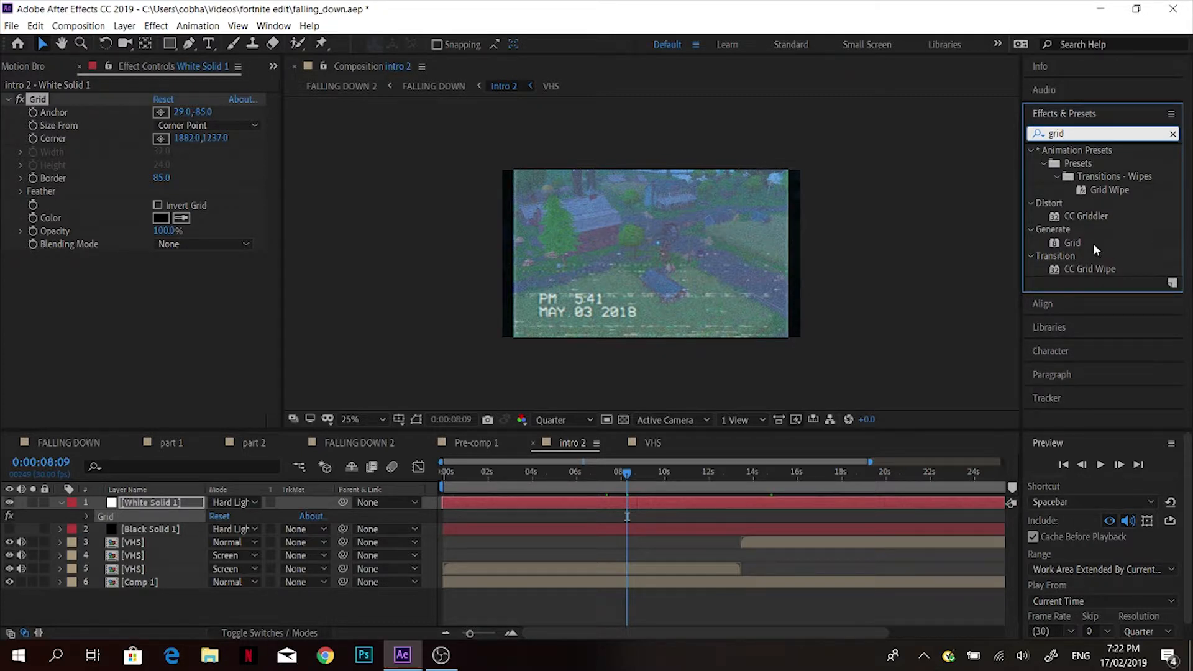
drag(1072, 243, 95, 323)
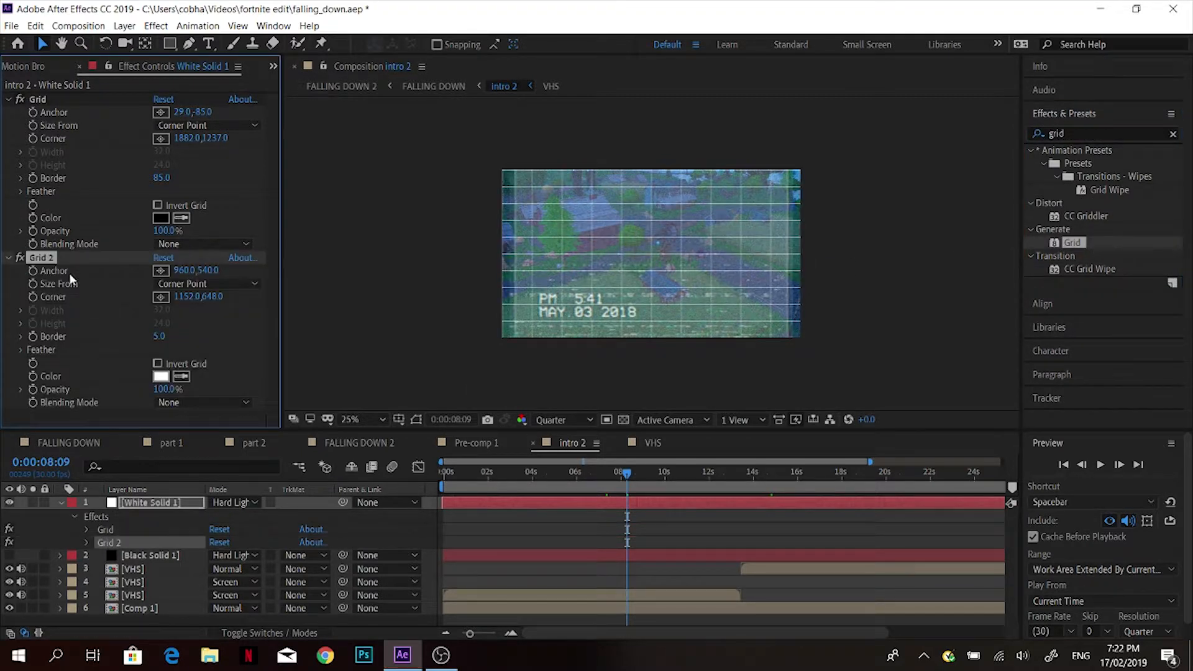
key(Delete)
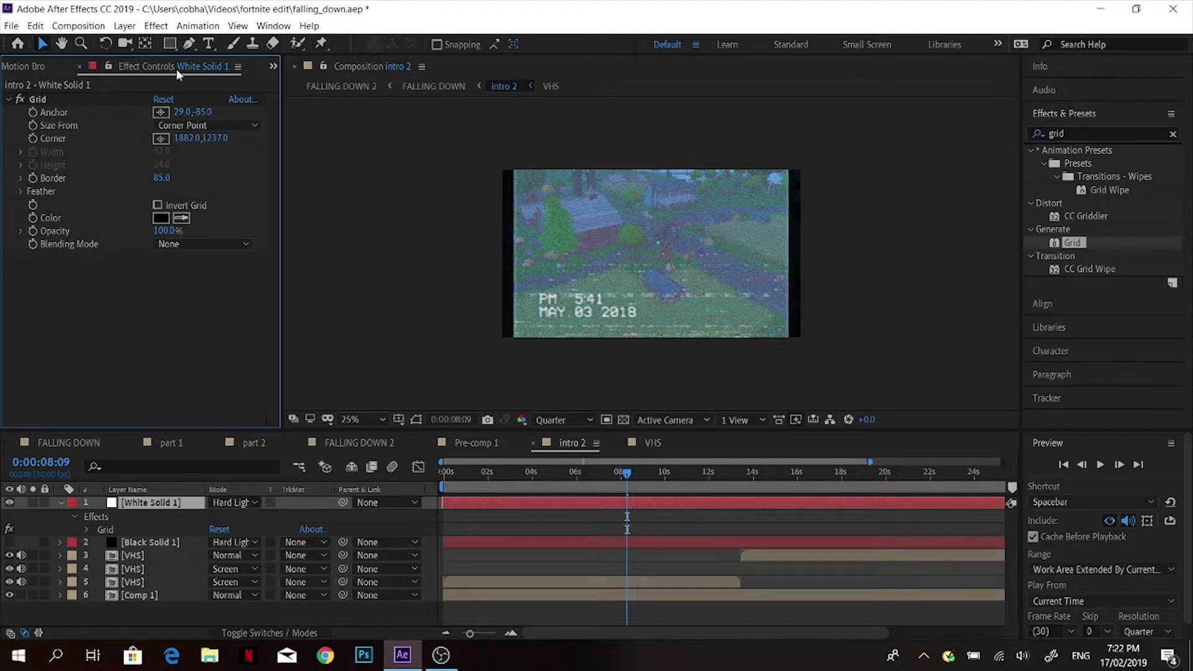
Reset White Solid 1's Grid effect to its defaults and set the grid color to black (000000).
click(163, 100)
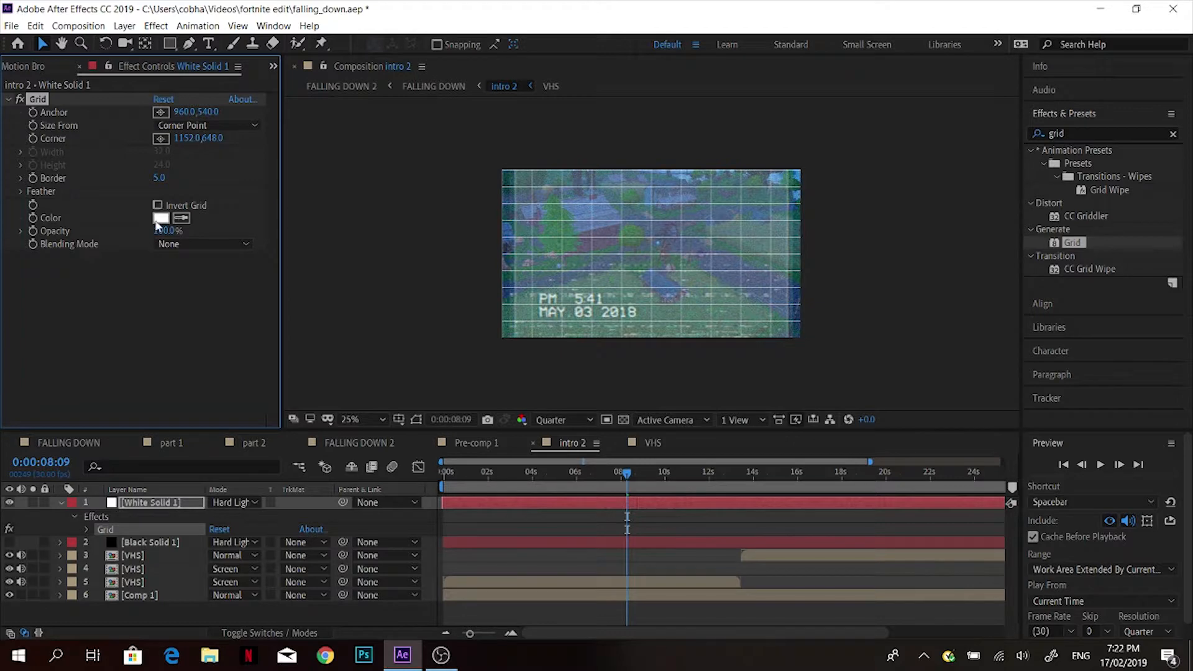
click(160, 218)
drag(509, 306, 389, 464)
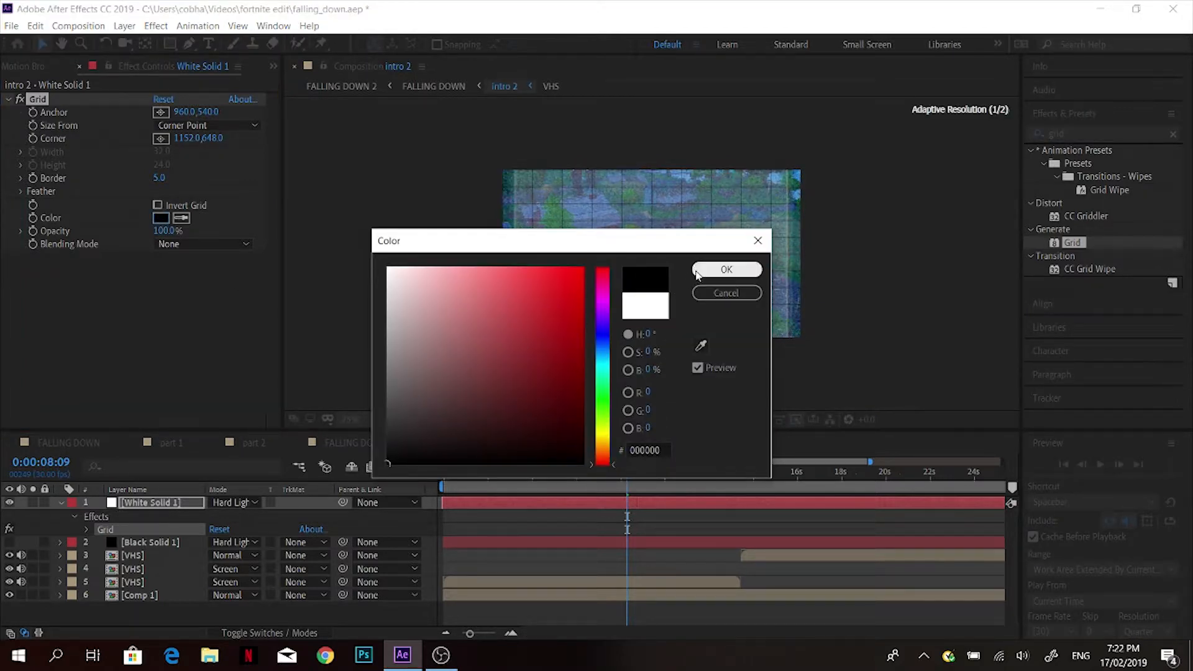
click(726, 270)
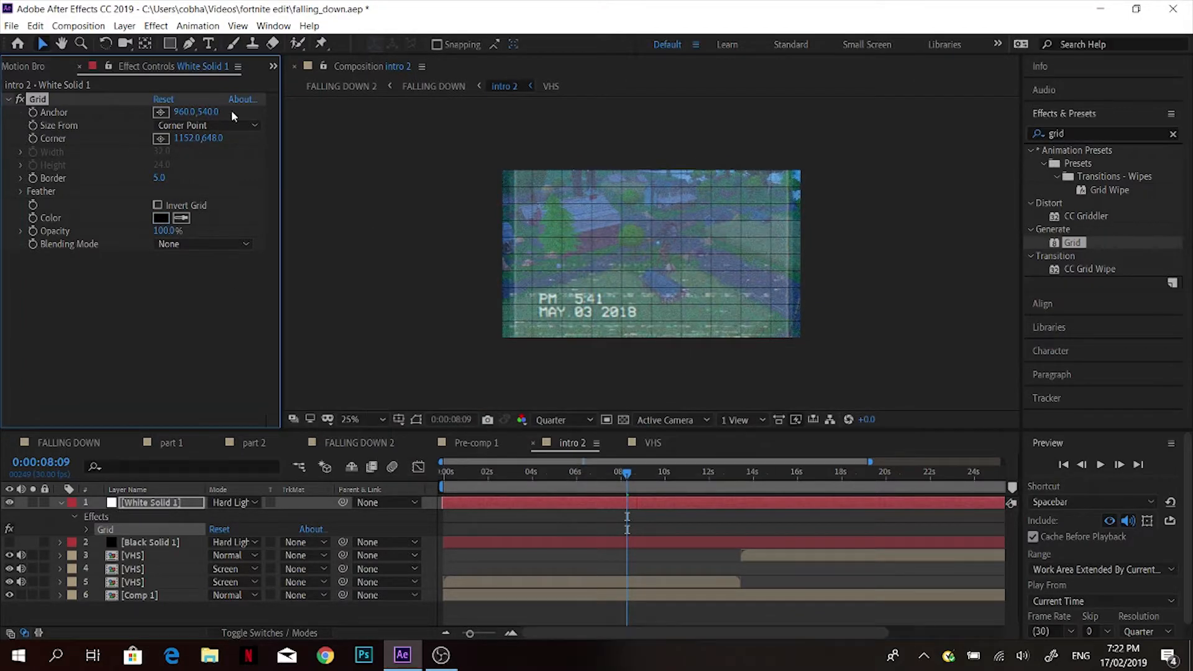
Set the Grid effect's border to 71 and place its anchor at the frame's upper-left corner, about 0, -16.
drag(162, 178, 205, 171)
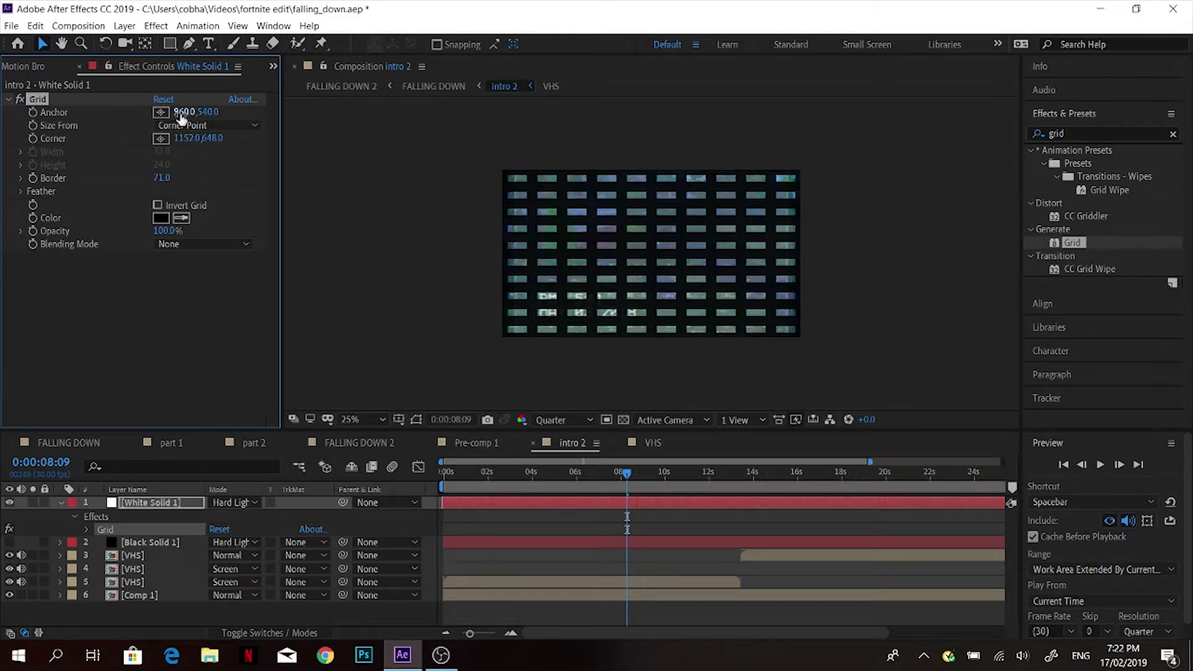
click(161, 111)
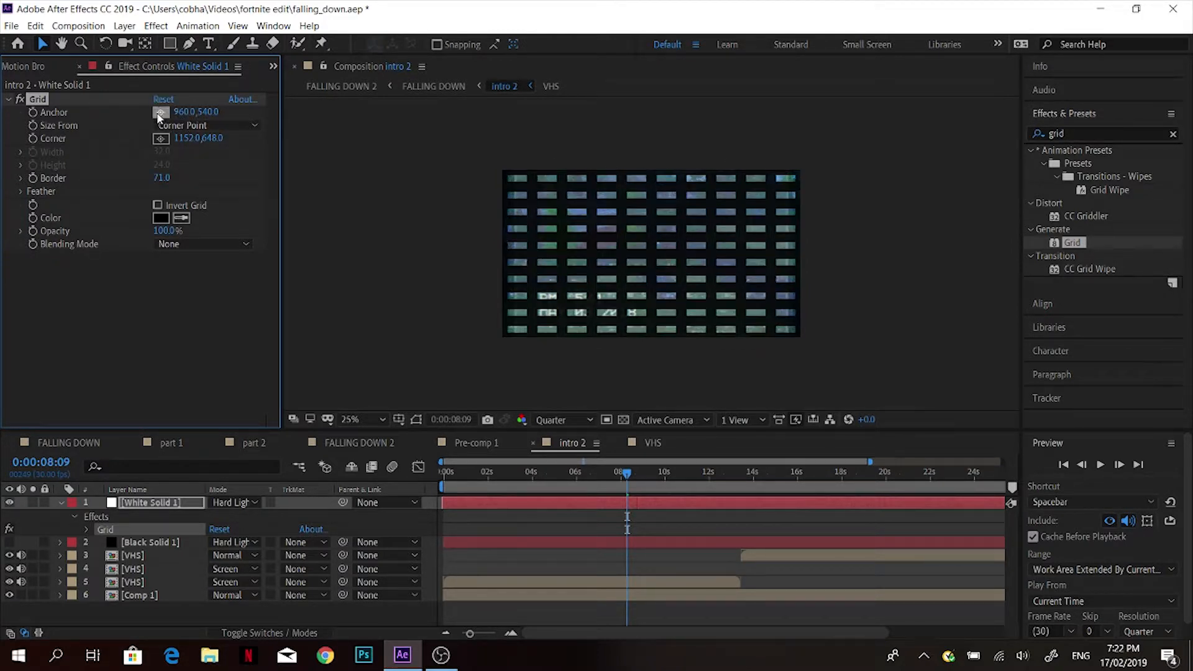
click(502, 165)
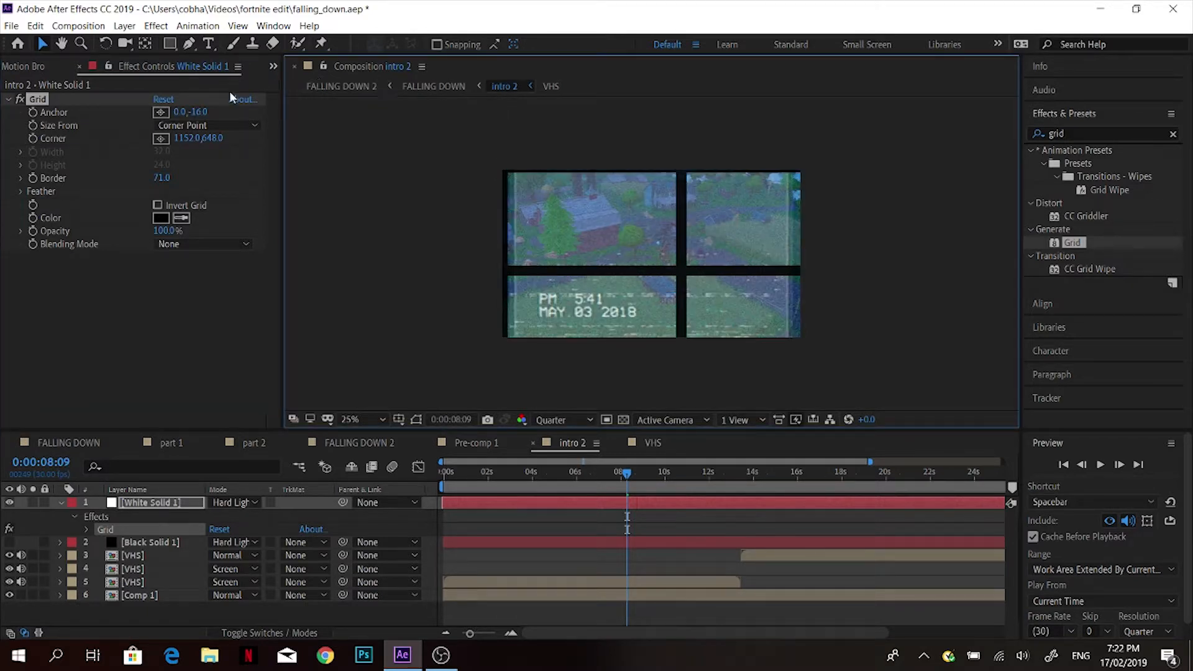
Place the Grid effect's corner point at the frame's lower-right corner, about 1932, 1080, and set the border to 195.
click(161, 137)
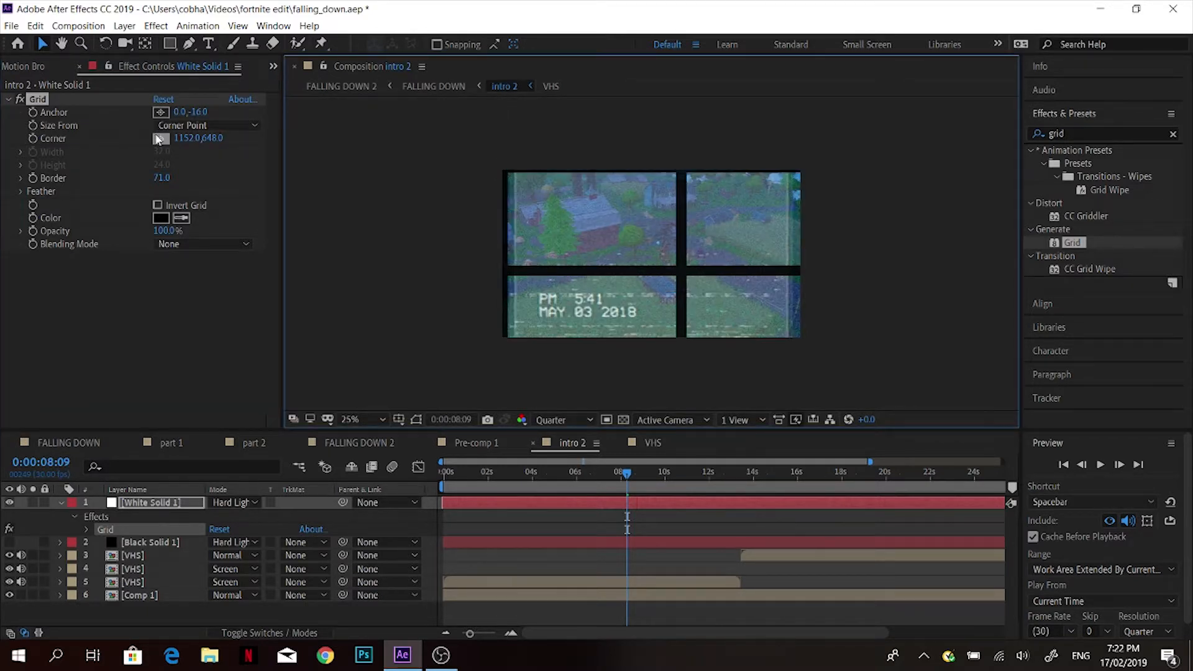
click(803, 337)
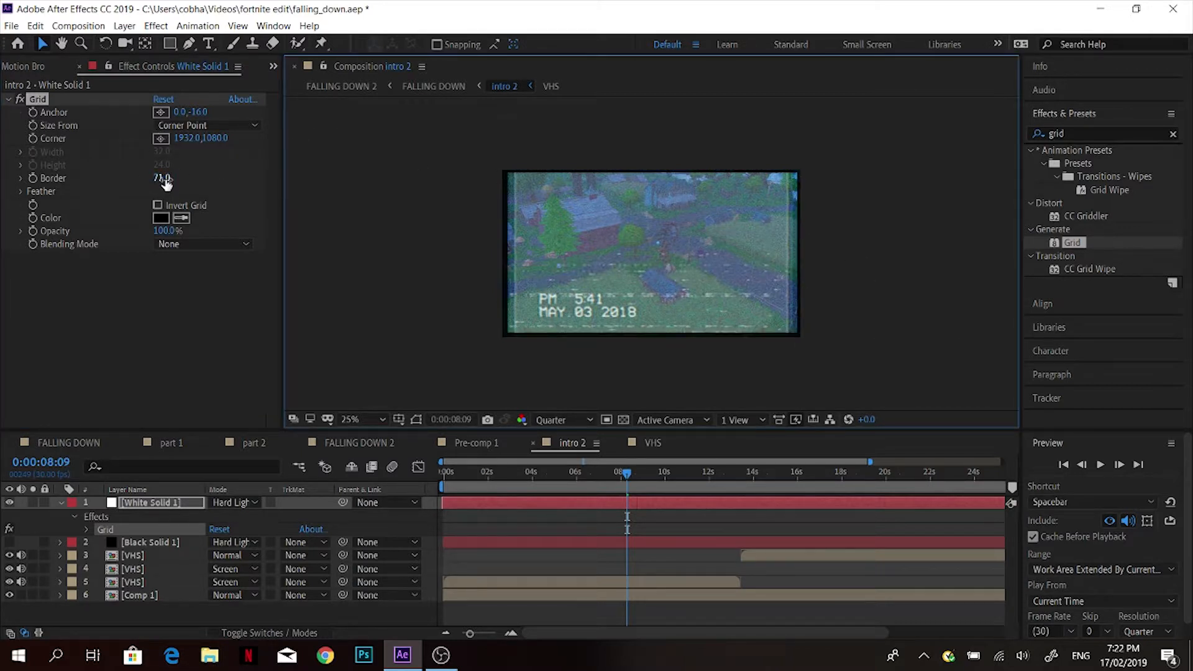
drag(163, 178, 249, 168)
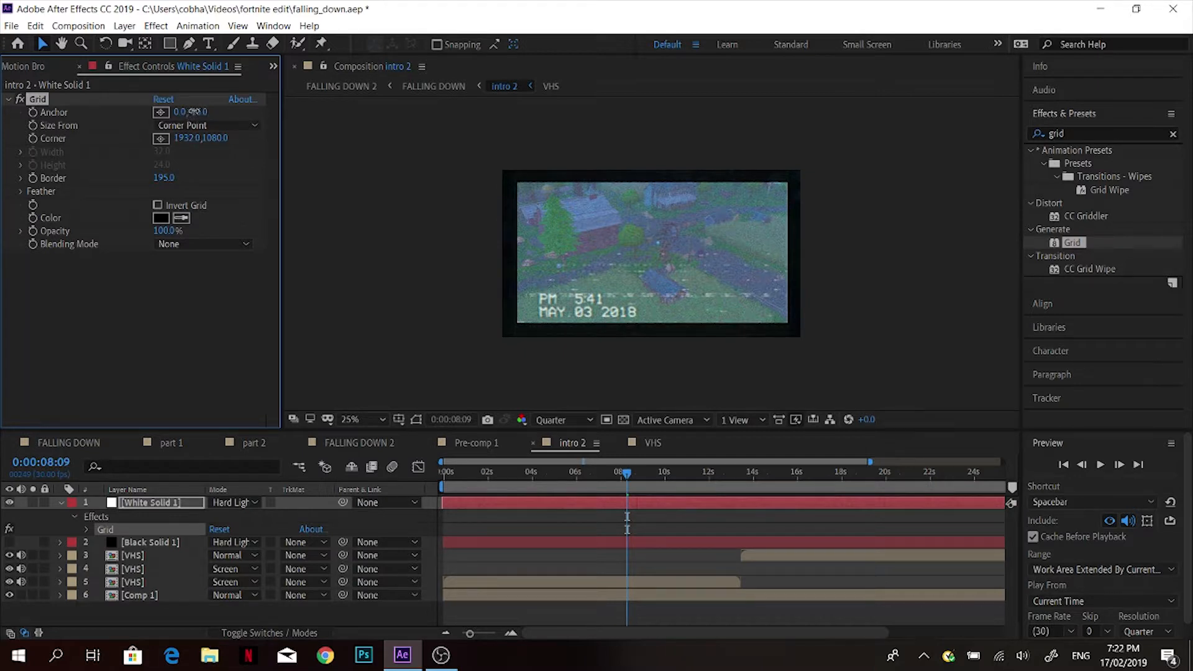
Shift the Grid anchor to -5, -148 and the corner point's Y to 1176, leaving black bars only at the sides.
drag(199, 112, 119, 114)
drag(213, 138, 310, 123)
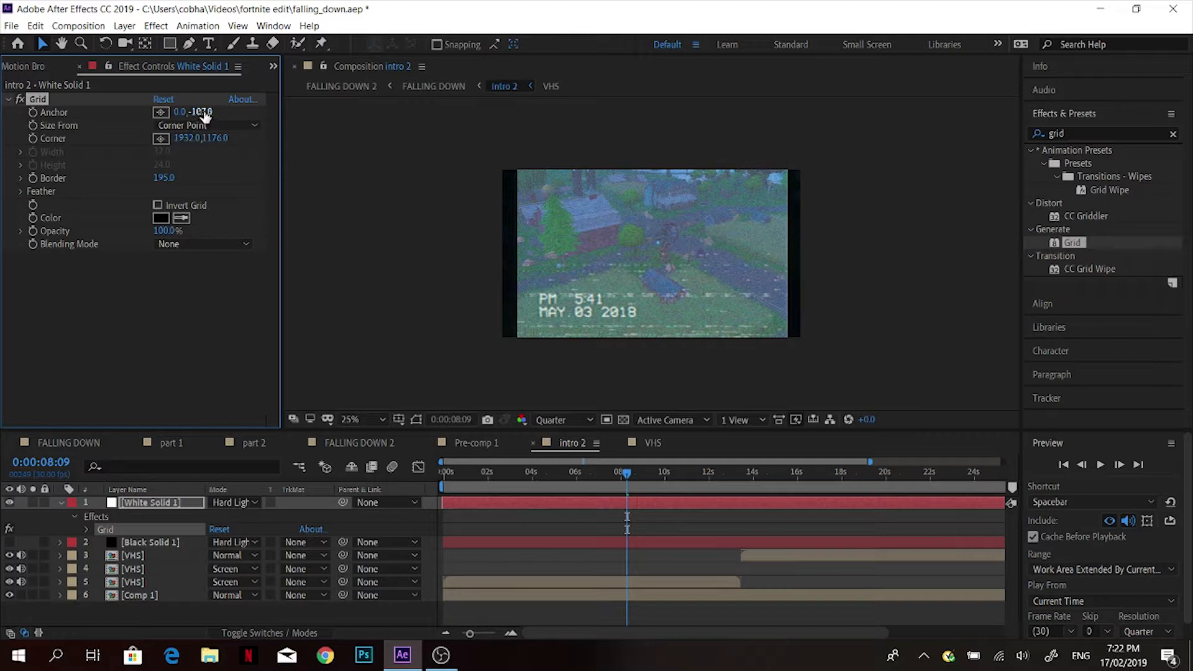
drag(199, 112, 171, 104)
Reveal White Solid 1's layer opacity and set it to 85%.
click(235, 502)
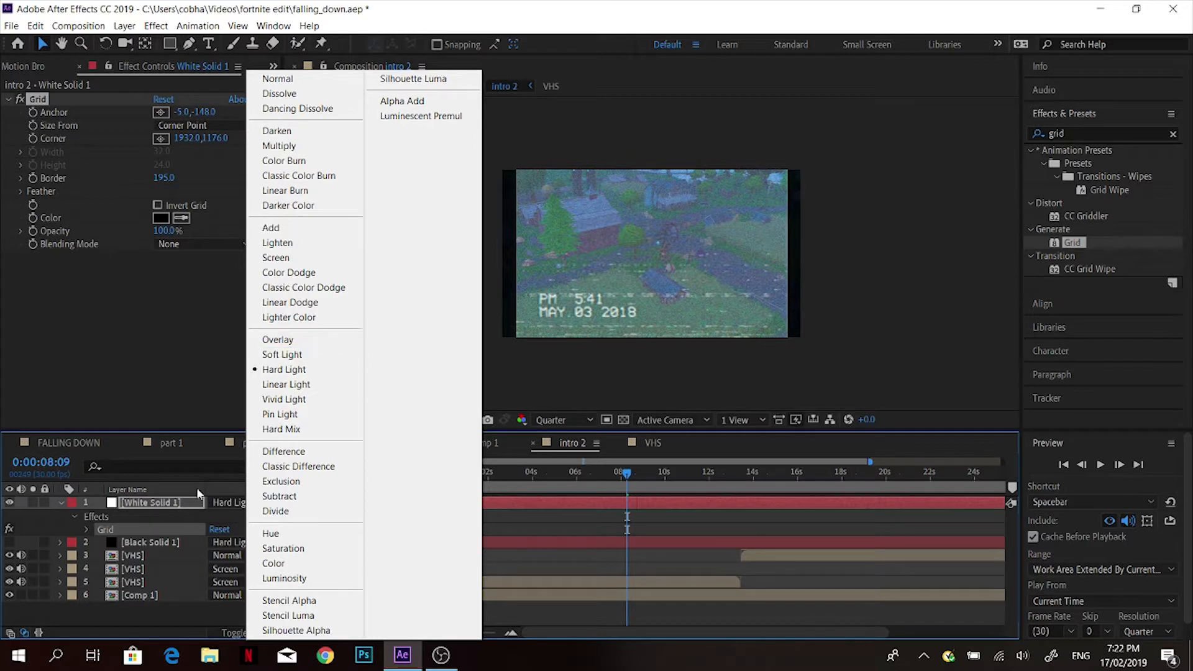
click(172, 502)
key(t)
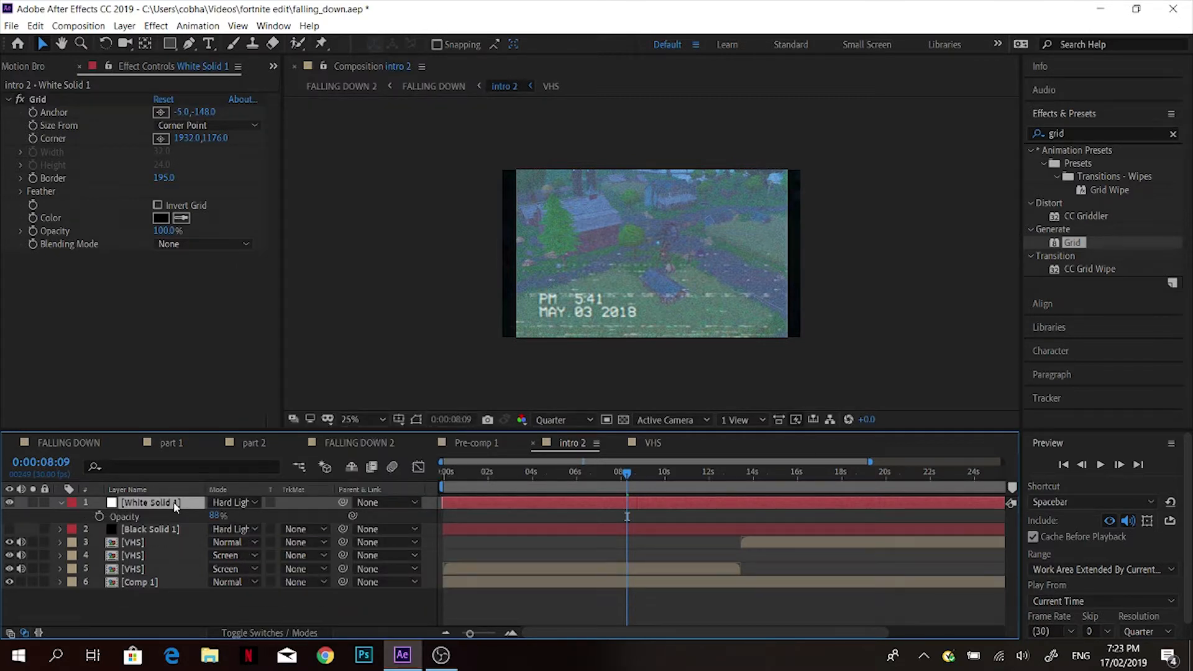
drag(212, 515, 202, 515)
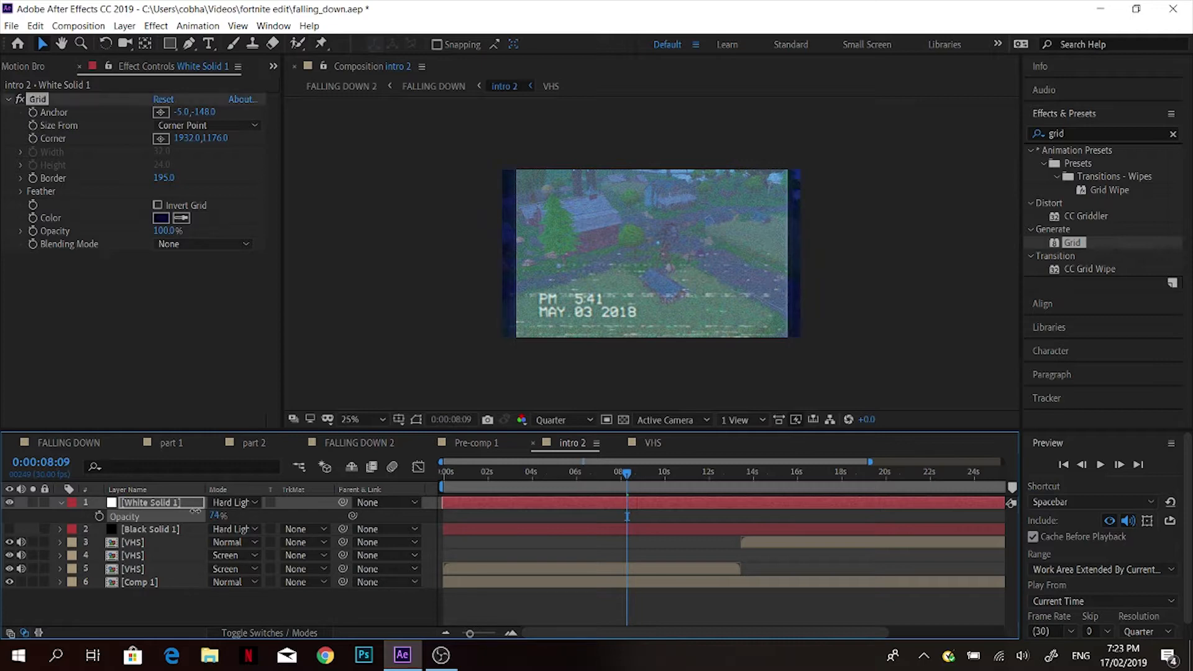
drag(212, 516, 220, 516)
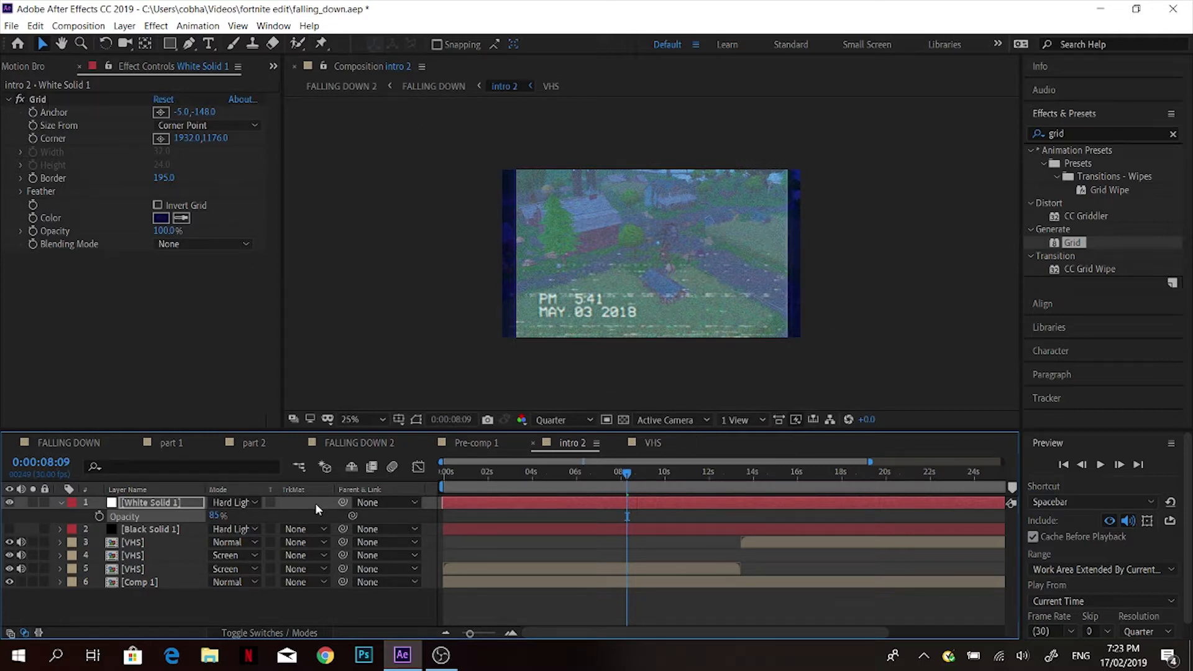
Change the Grid effect's color to a near-black gray and switch to the FALLING DOWN composition.
click(170, 217)
drag(432, 441, 418, 444)
click(726, 270)
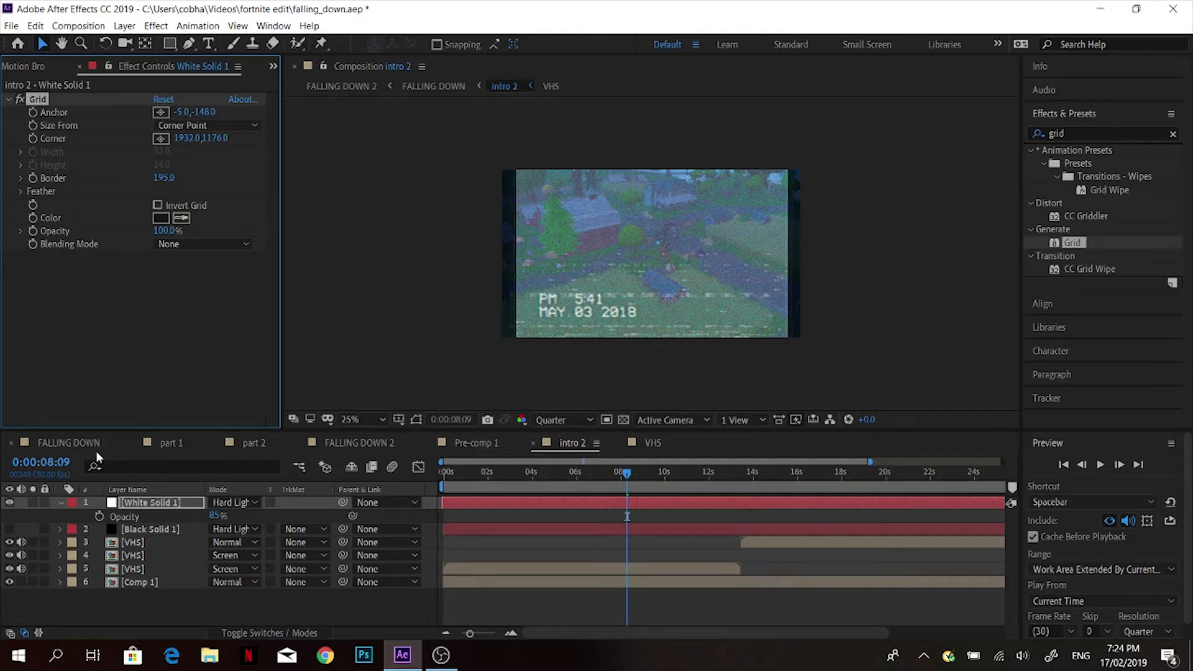
click(61, 445)
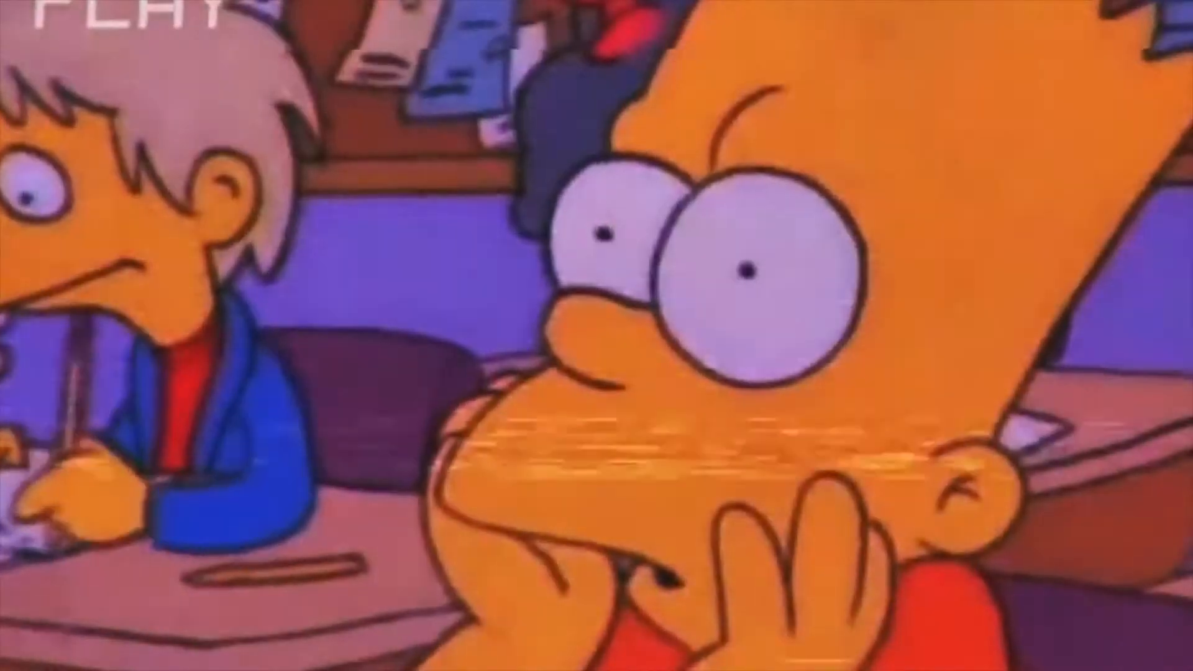